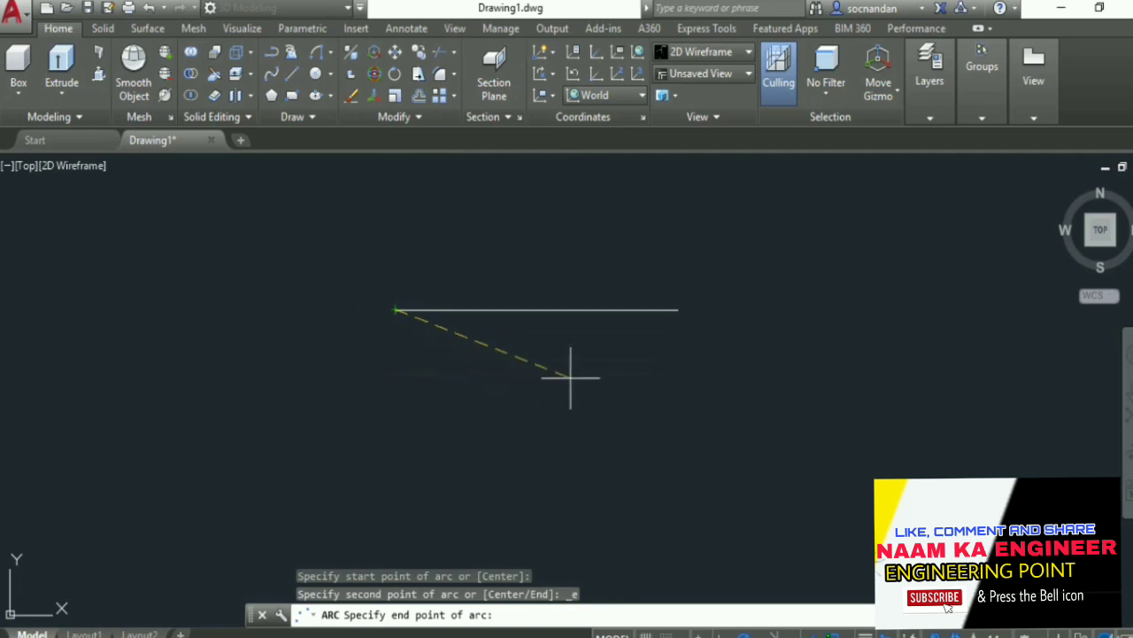
- Finish the arc below the horizontal line, ending at its right endpoint with radius 95, and draw a 188-long vertical line down from the midpoint
{"action": "left_click", "coordinate": [678, 310]}
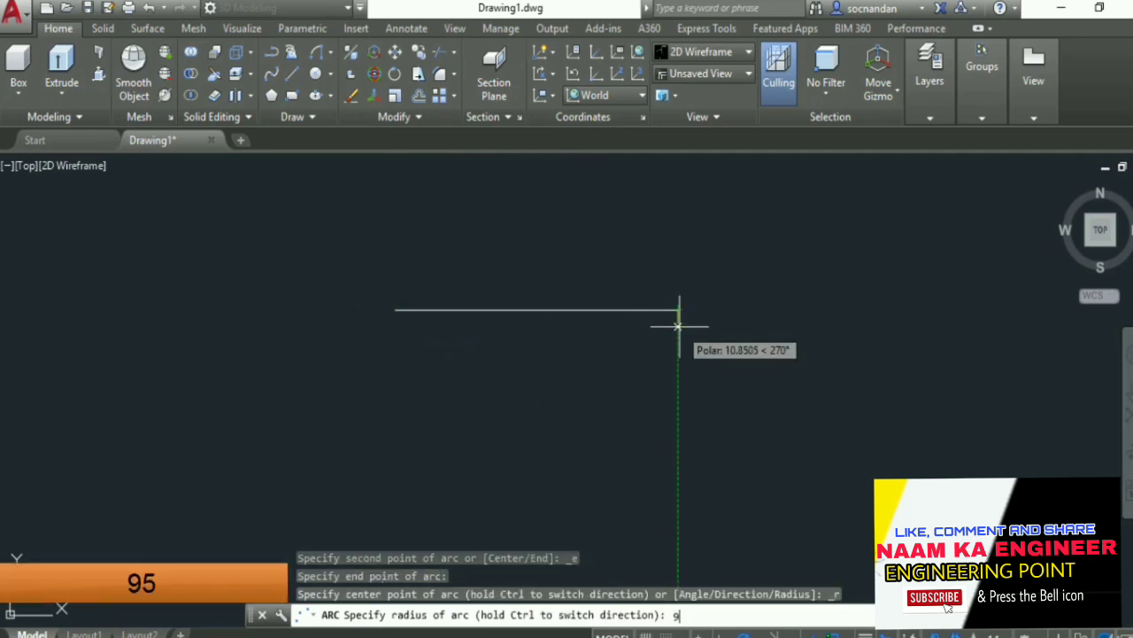
{"action": "key", "text": "Return"}
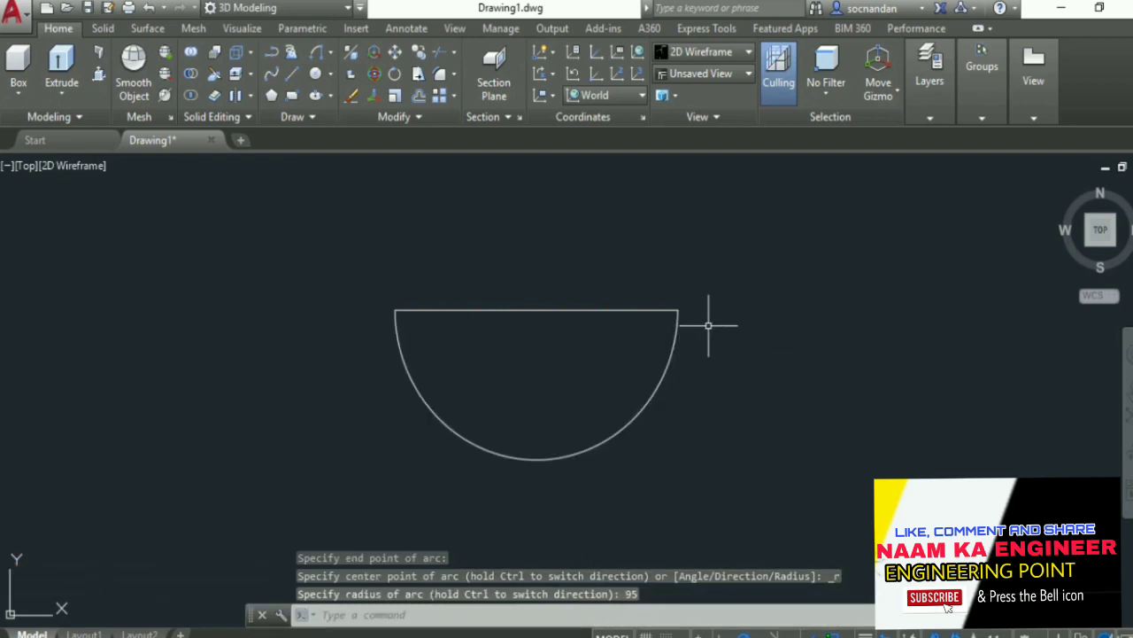
{"action": "left_click", "coordinate": [294, 78]}
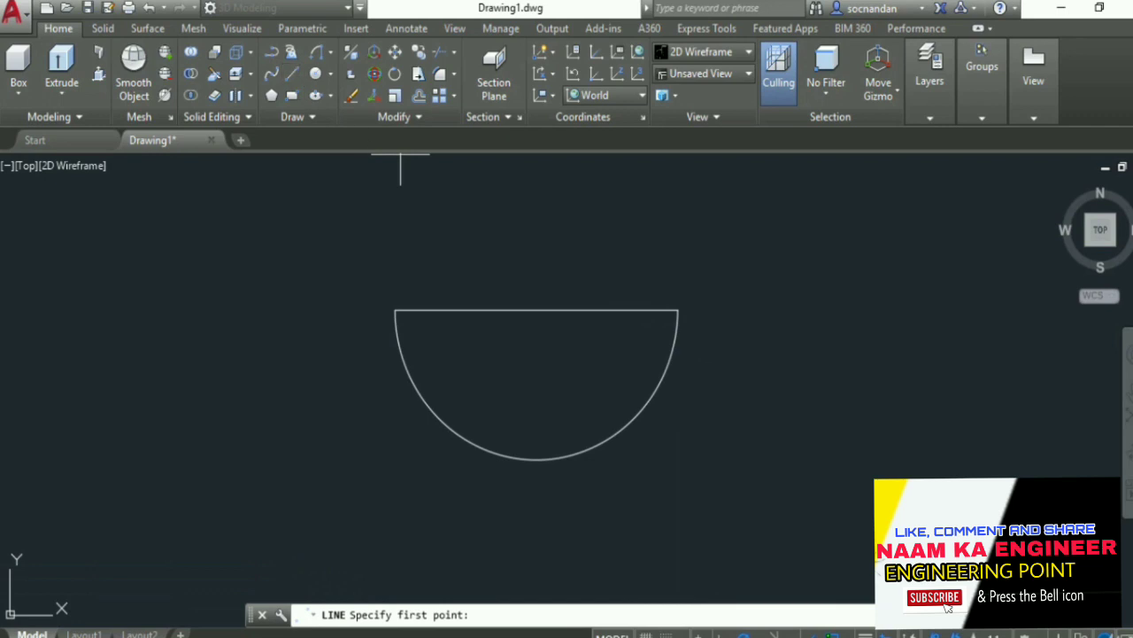
{"action": "left_click", "coordinate": [537, 311]}
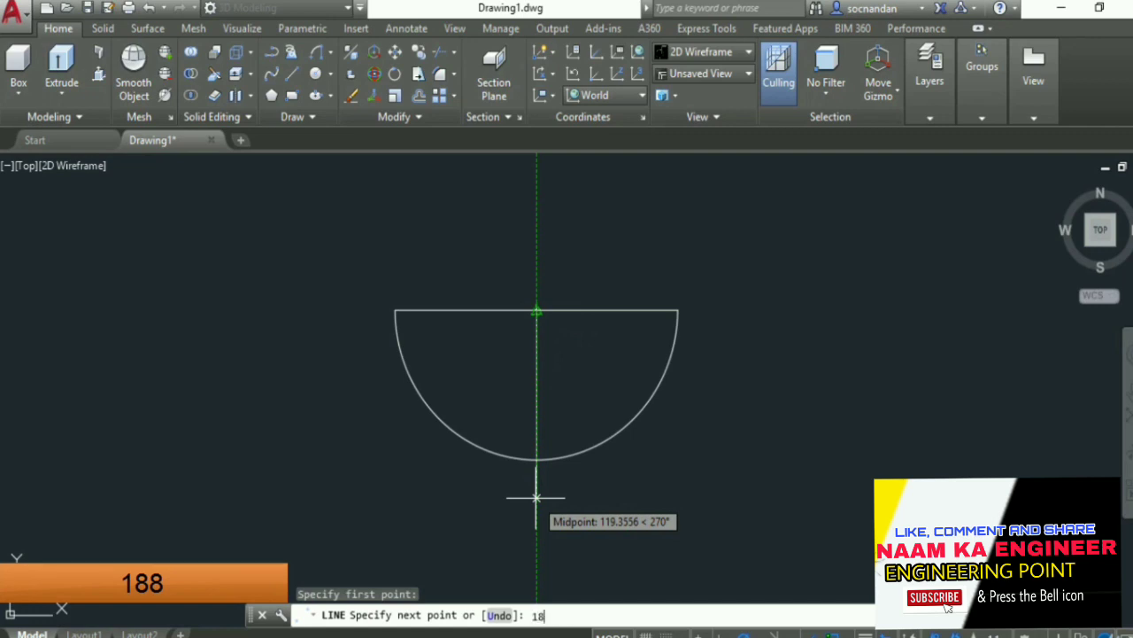
{"action": "key", "text": "Return"}
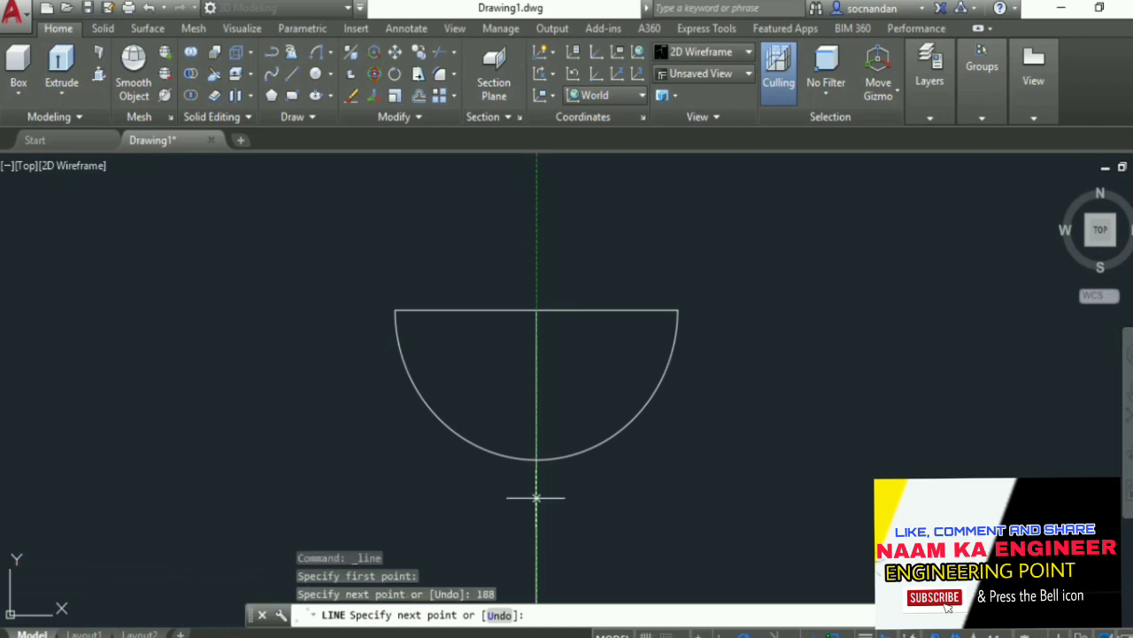
{"action": "key", "text": "Return"}
- From the vertical line's lower end, draw connected lines 32 and 83 to the right, followed by one 32 upward
{"action": "scroll", "coordinate": [632, 463], "scroll_direction": "down", "scroll_amount": 3}
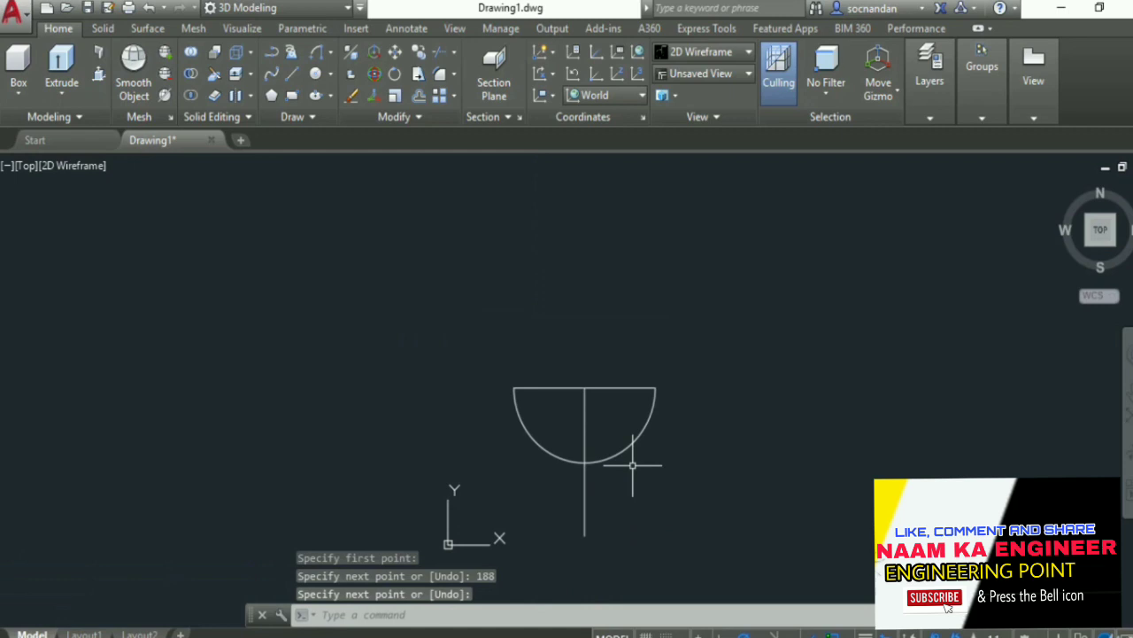
{"action": "mouse_move", "coordinate": [614, 481]}
{"action": "middle_mouse_down"}
{"action": "mouse_move", "coordinate": [547, 399]}
{"action": "mouse_move", "coordinate": [516, 319]}
{"action": "middle_mouse_up"}
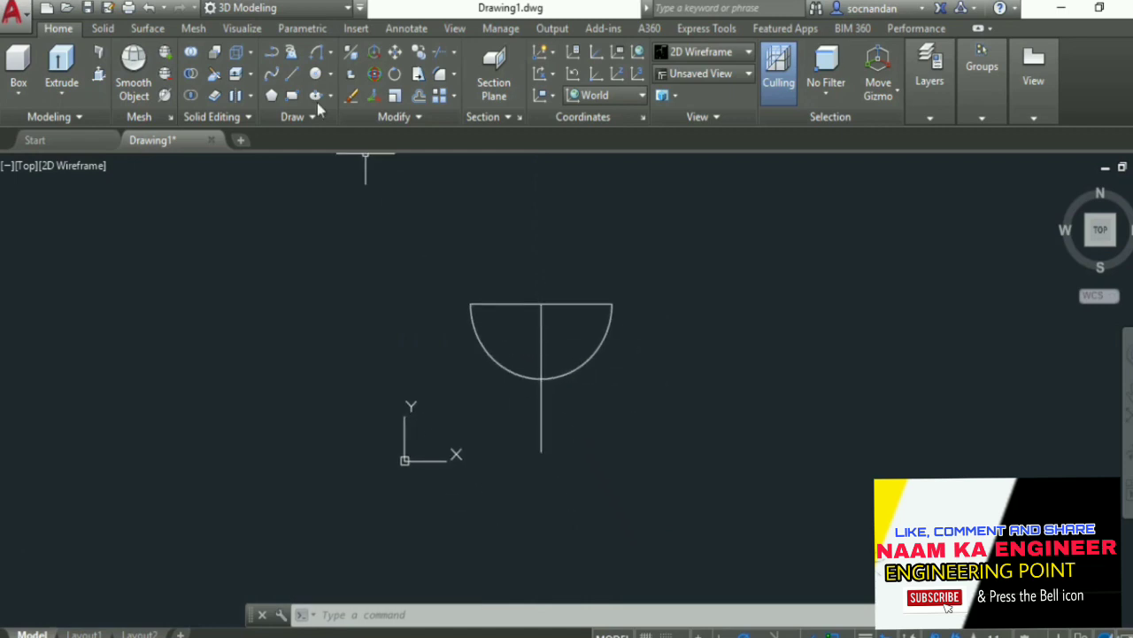
{"action": "left_click", "coordinate": [292, 75]}
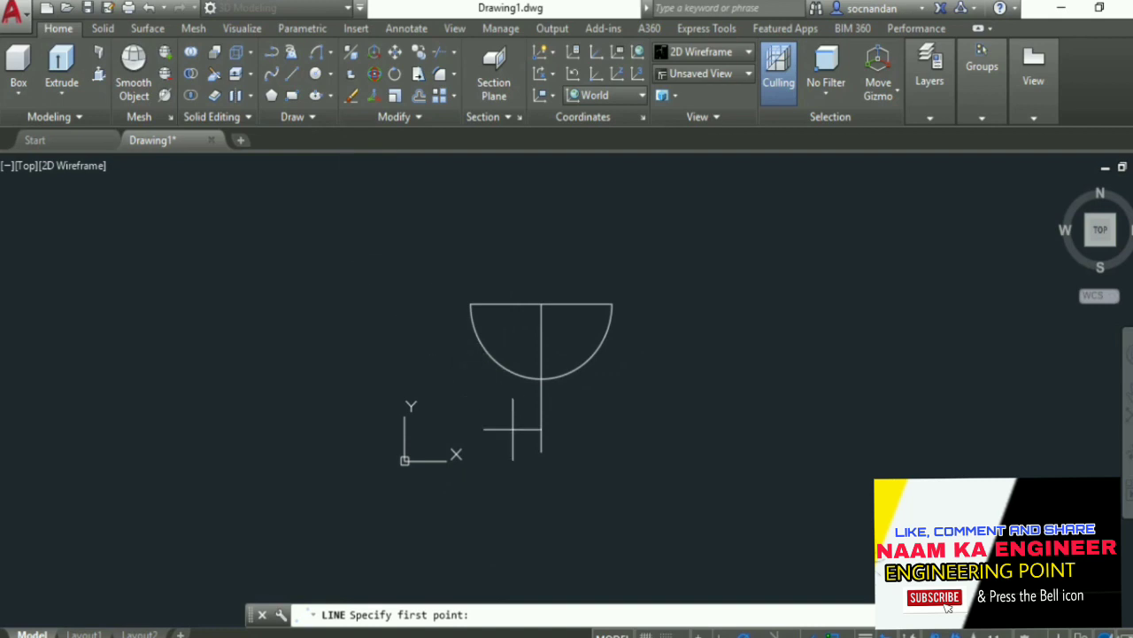
{"action": "left_click", "coordinate": [542, 452]}
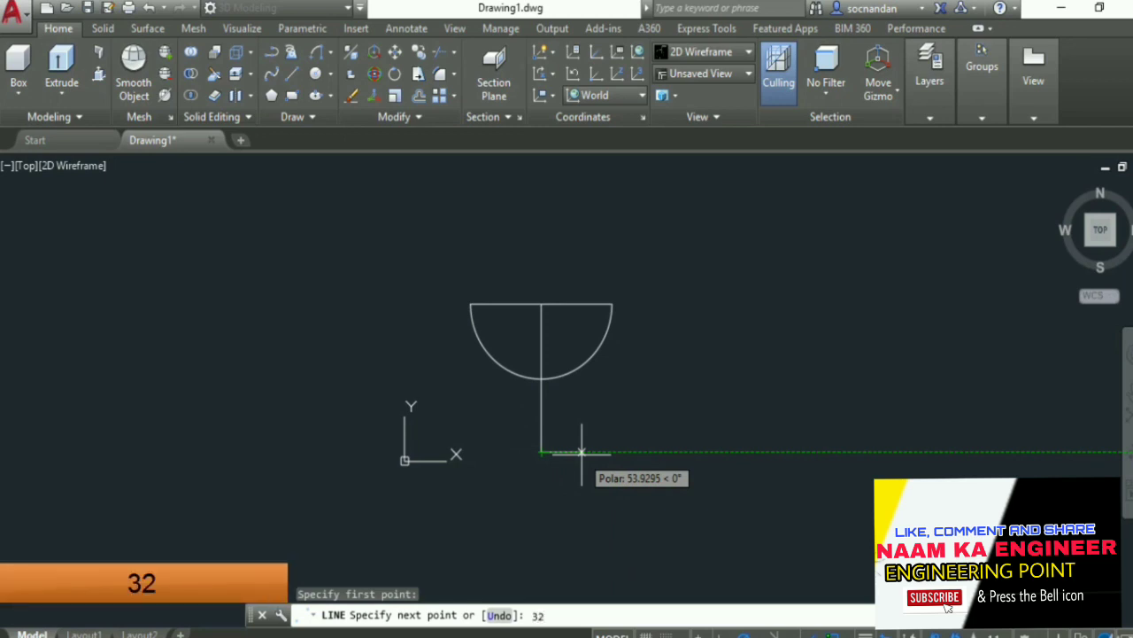
{"action": "key", "text": "Return"}
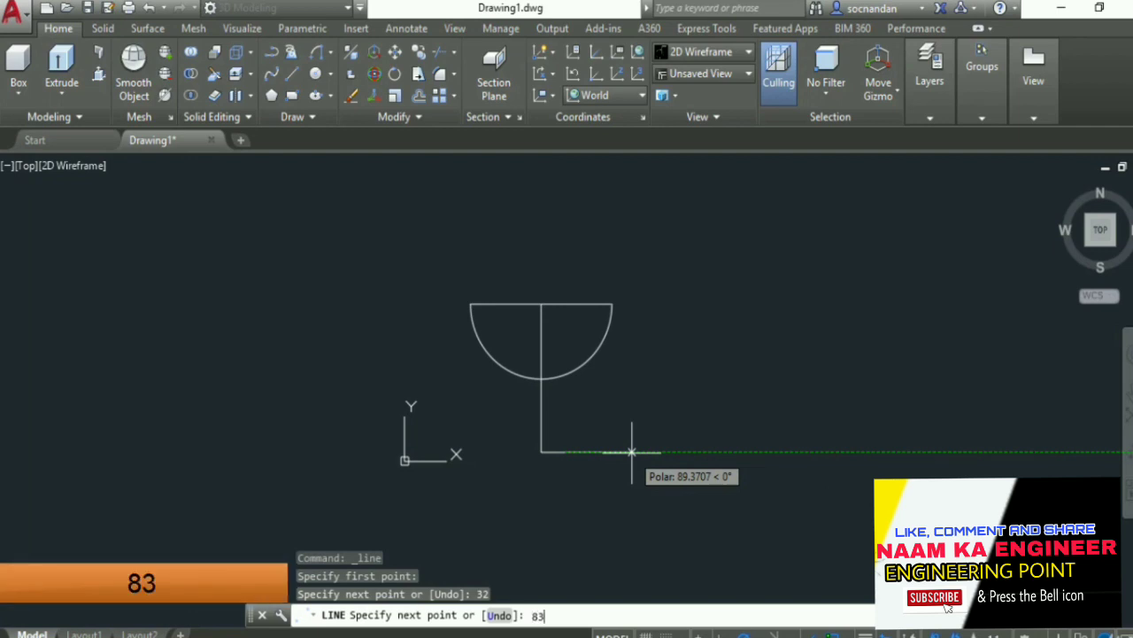
{"action": "key", "text": "Return"}
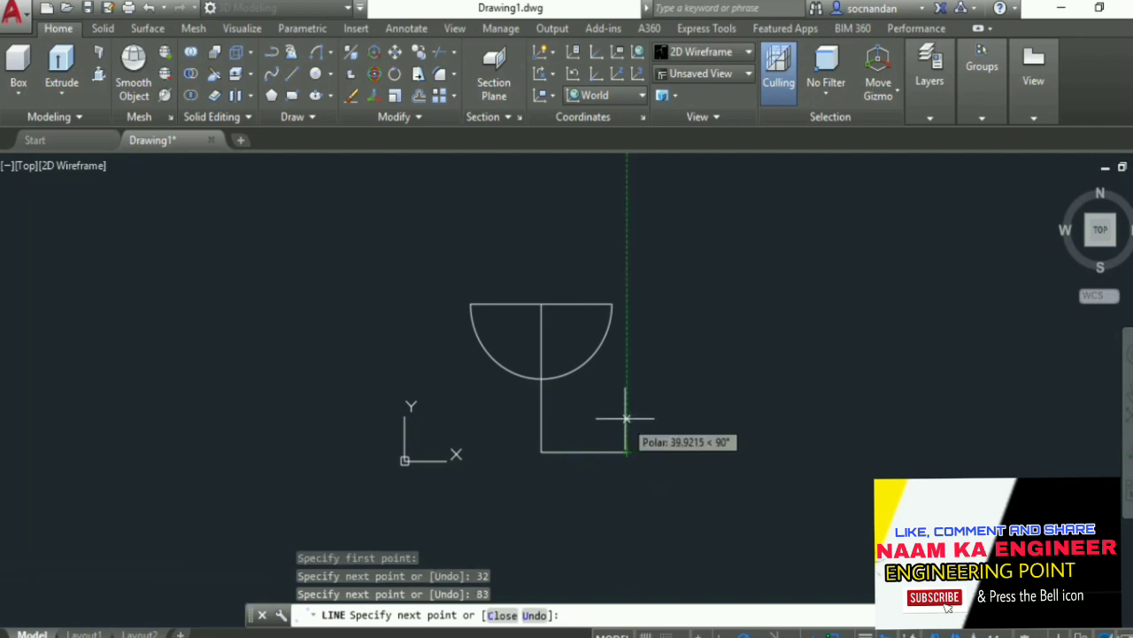
{"action": "type", "text": "32"}
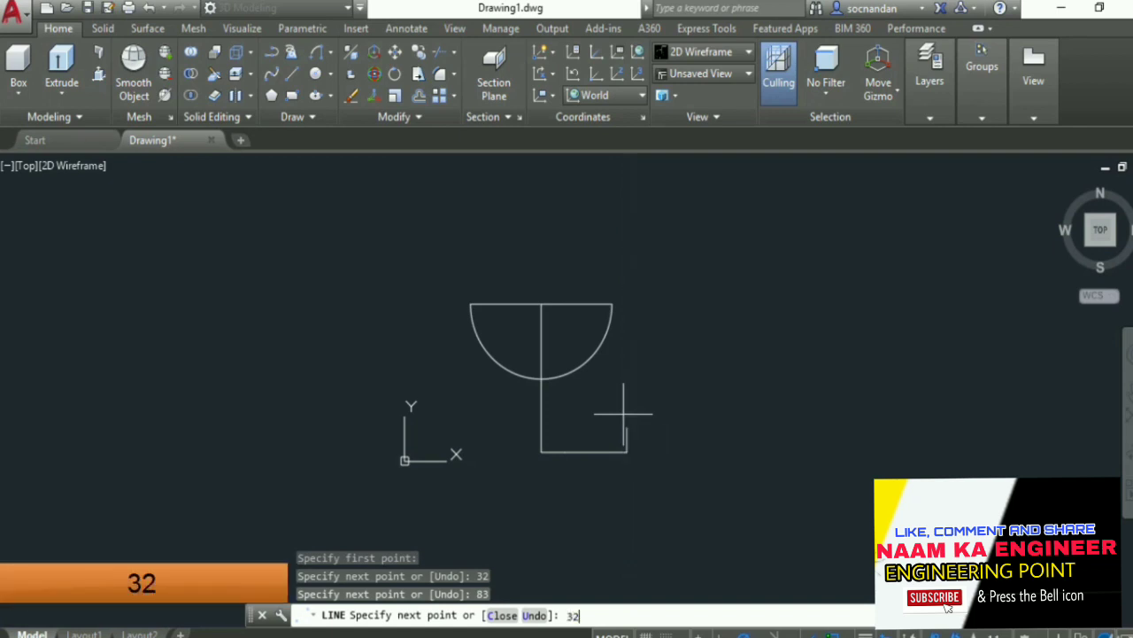
{"action": "key", "text": "Return"}
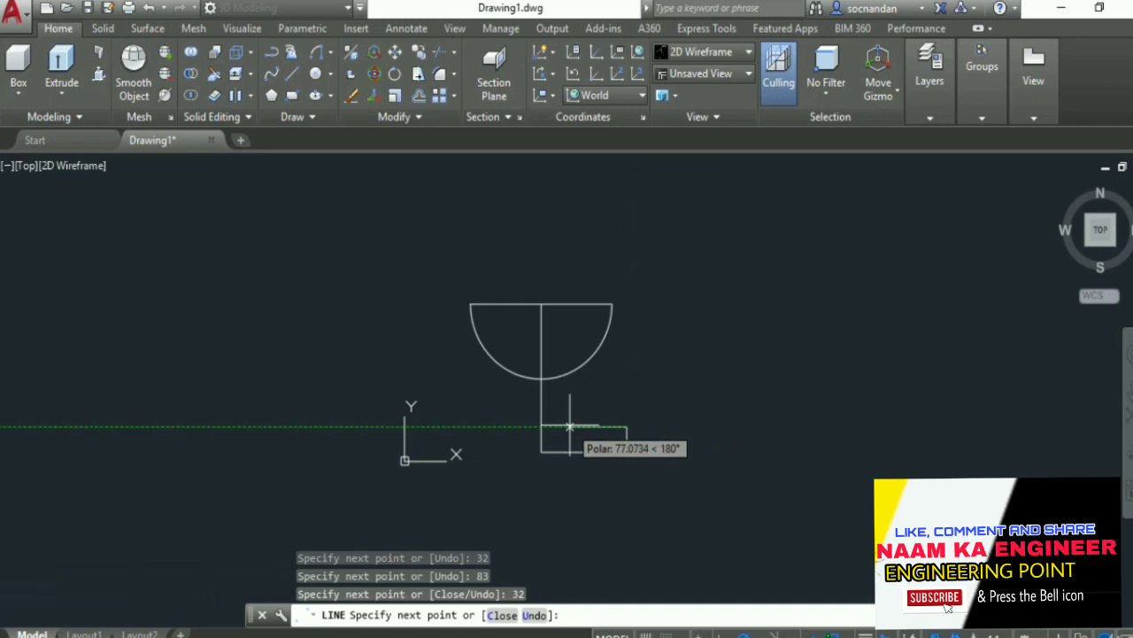
- Continue the profile with lines 65 left, 49 up and 18 left, and close it straight down to the base line
{"action": "type", "text": "65"}
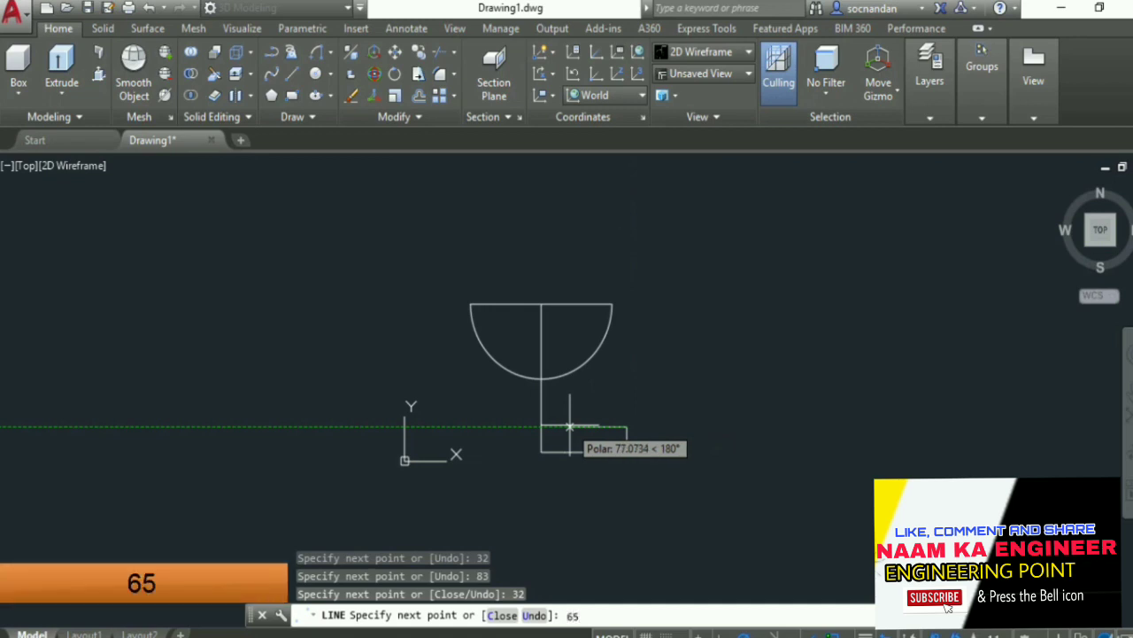
{"action": "key", "text": "Return"}
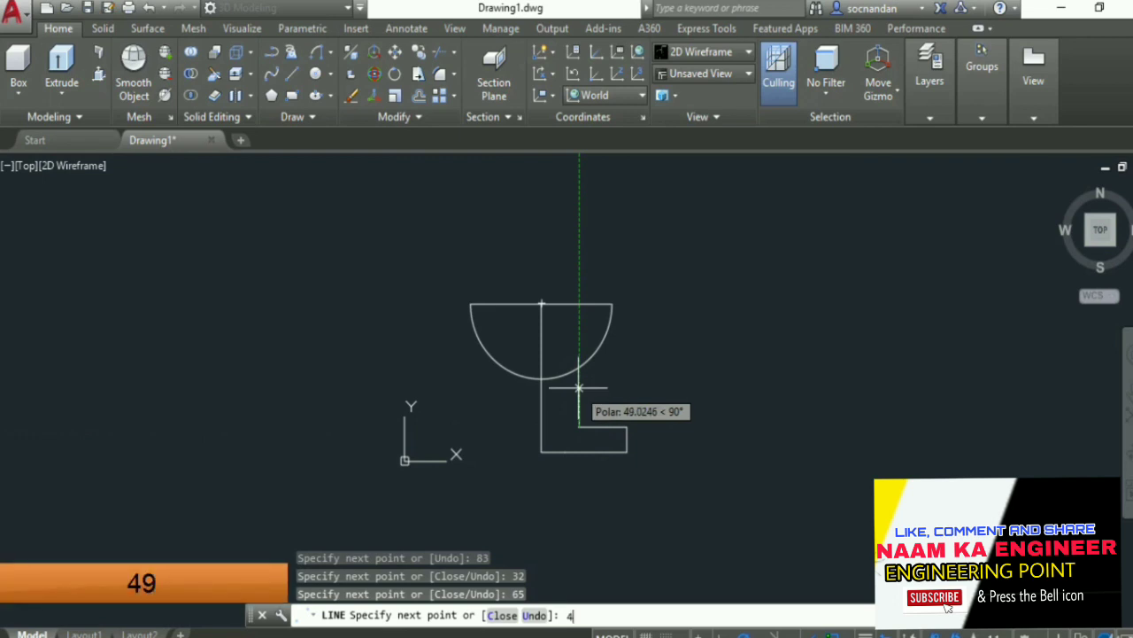
{"action": "key", "text": "Return"}
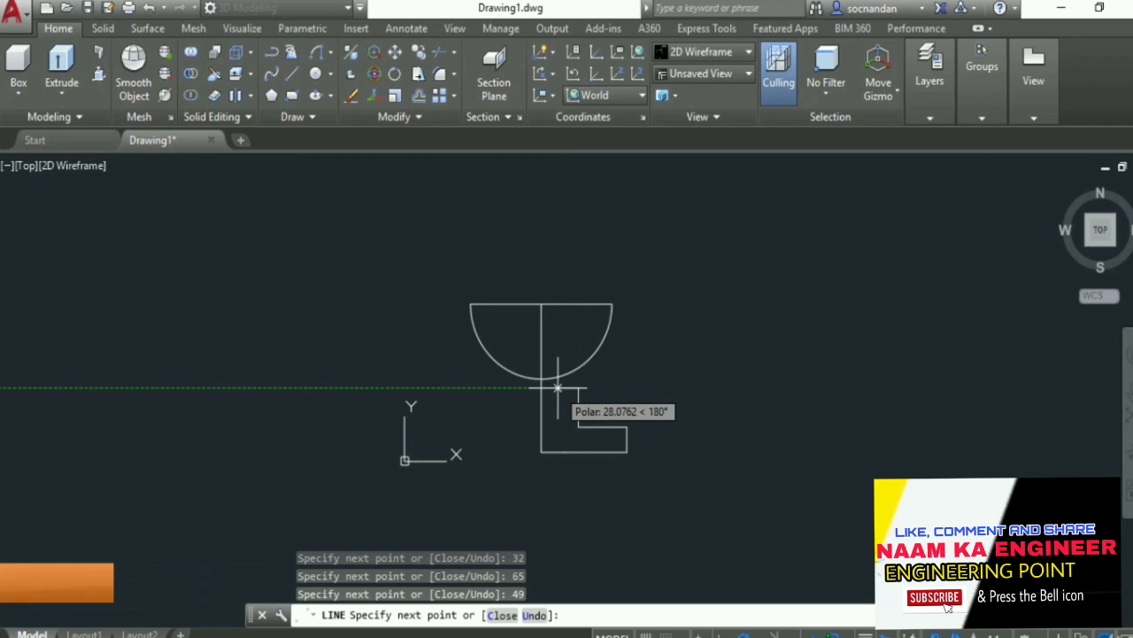
{"action": "type", "text": "18"}
{"action": "key", "text": "Return"}
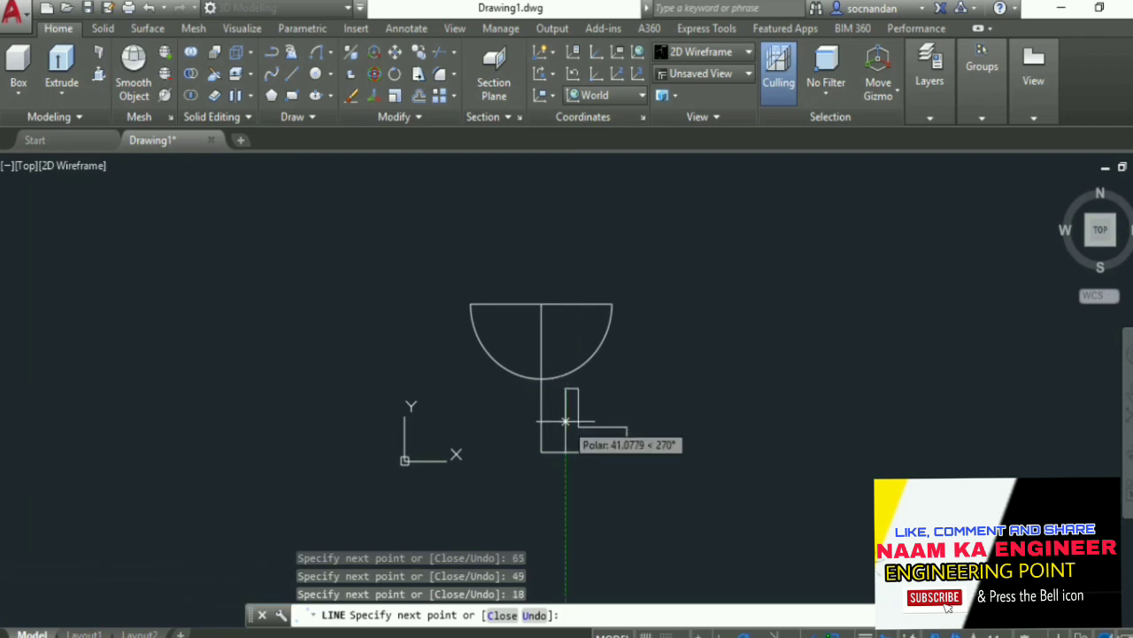
{"action": "left_click", "coordinate": [566, 452]}
{"action": "key", "text": "Return"}
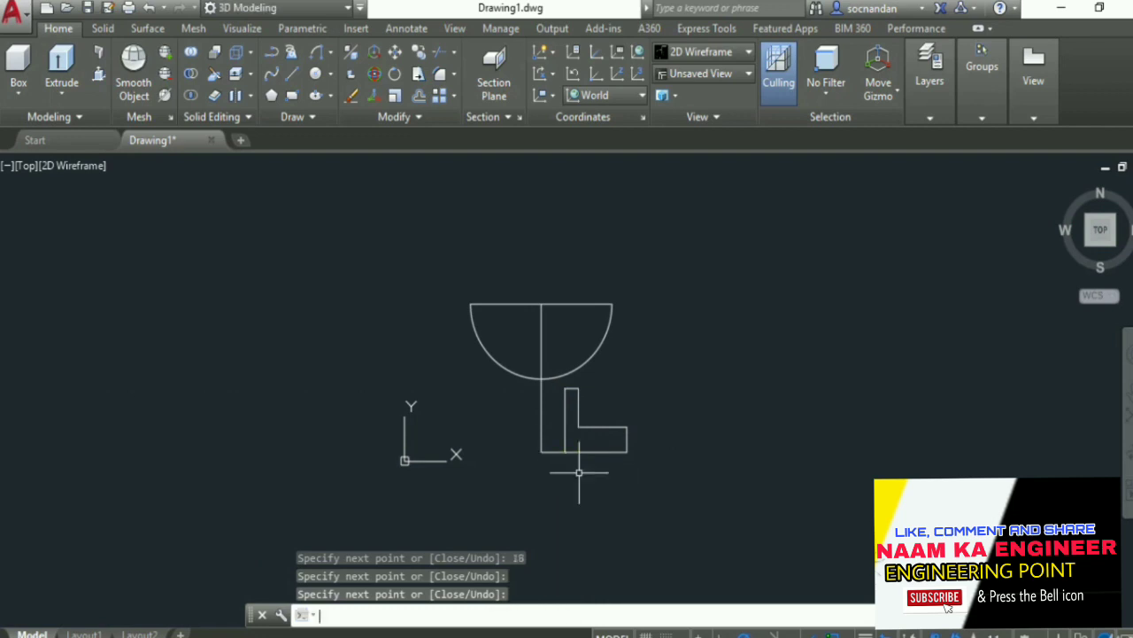
- Join the six segments of the L-shaped profile into one polyline, leaving out the 32-long base segment
{"action": "left_click", "coordinate": [558, 382]}
{"action": "left_click", "coordinate": [649, 461]}
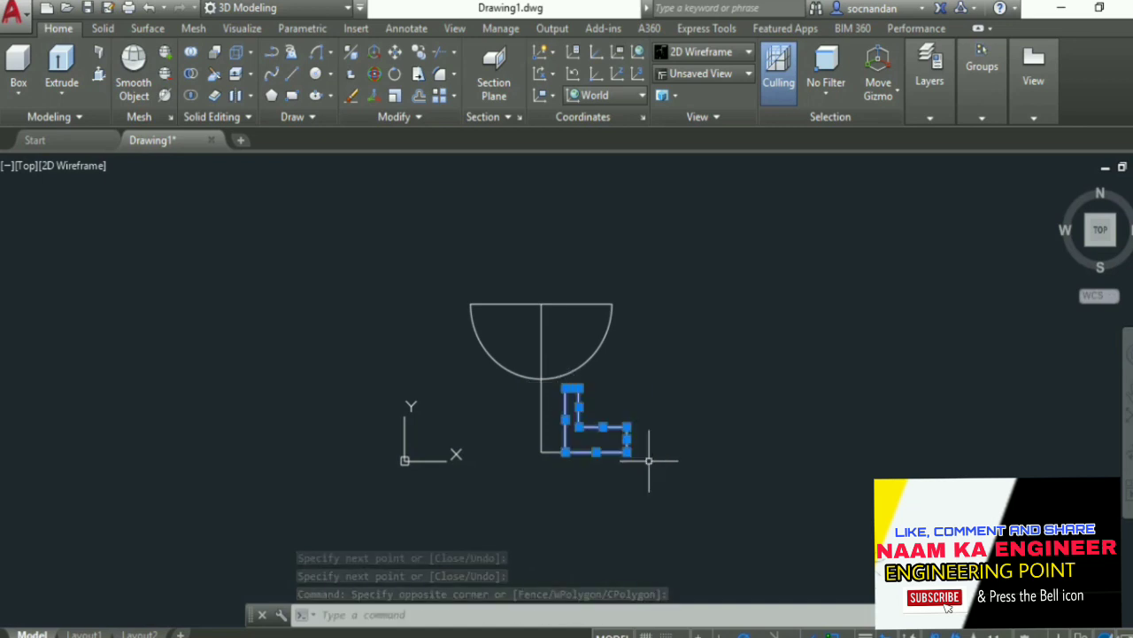
{"action": "type", "text": "j"}
{"action": "key", "text": "Return"}
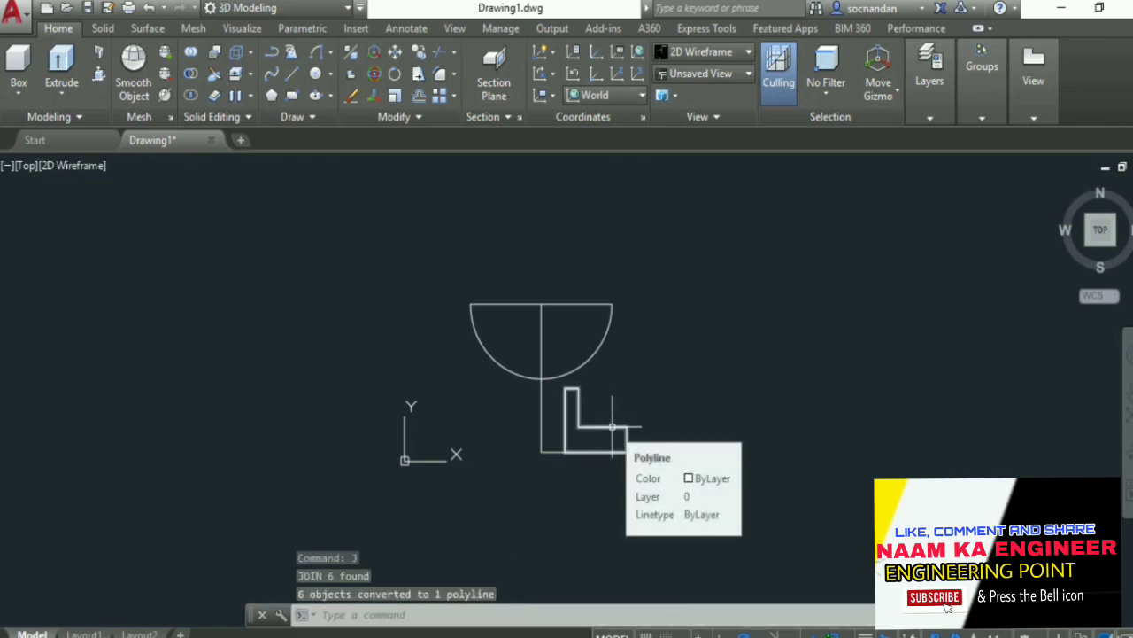
- Draw a circle of radius 32 in the empty space to the right of the L-shaped profile
{"action": "left_click", "coordinate": [316, 75]}
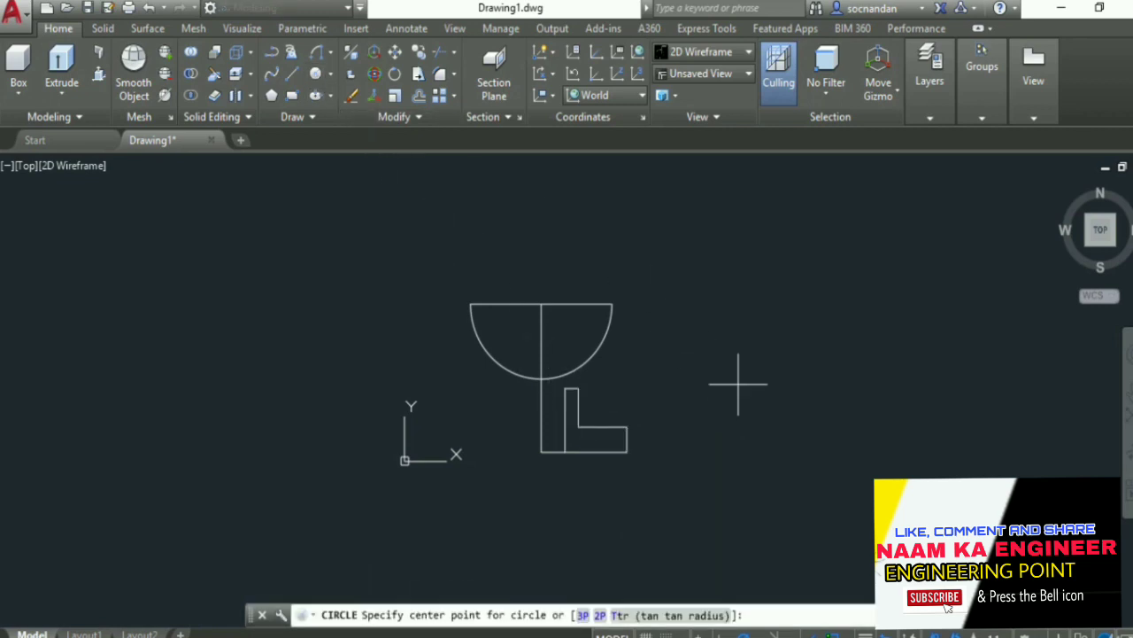
{"action": "left_click", "coordinate": [772, 378]}
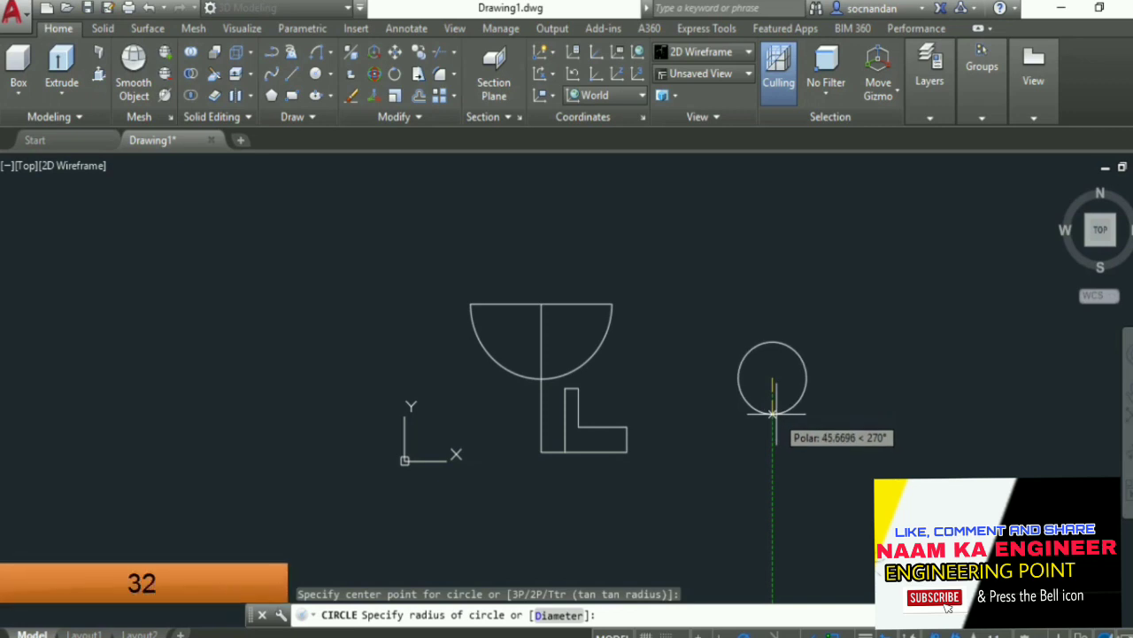
{"action": "type", "text": "32"}
{"action": "key", "text": "Return"}
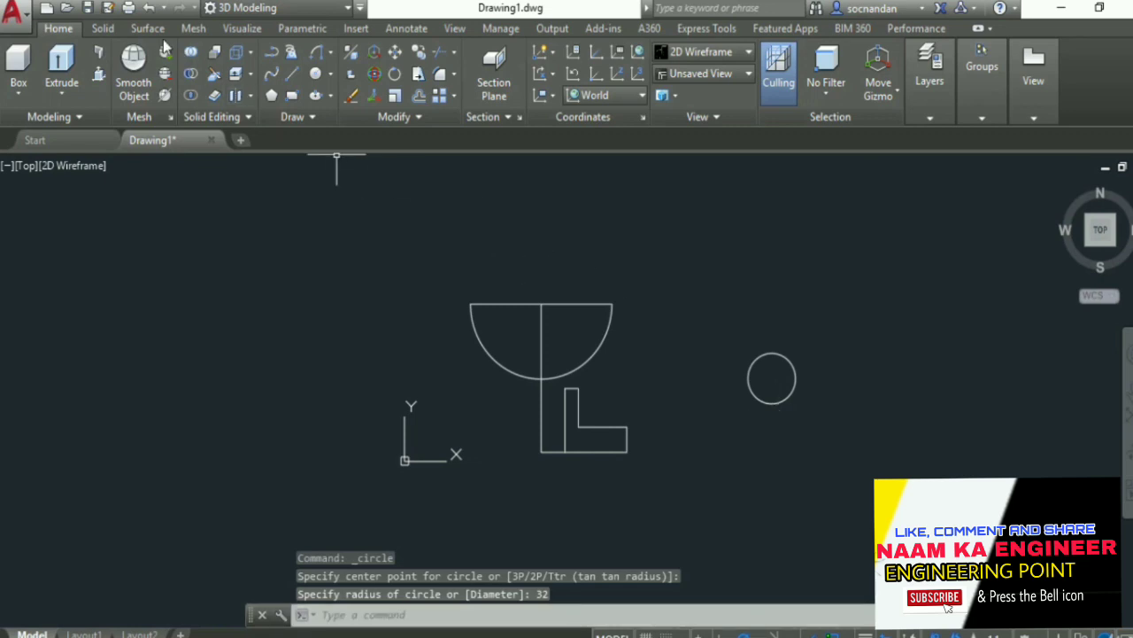
- Sweep the radius 32 circle as a surface along the semicircular arc
{"action": "left_click", "coordinate": [149, 29]}
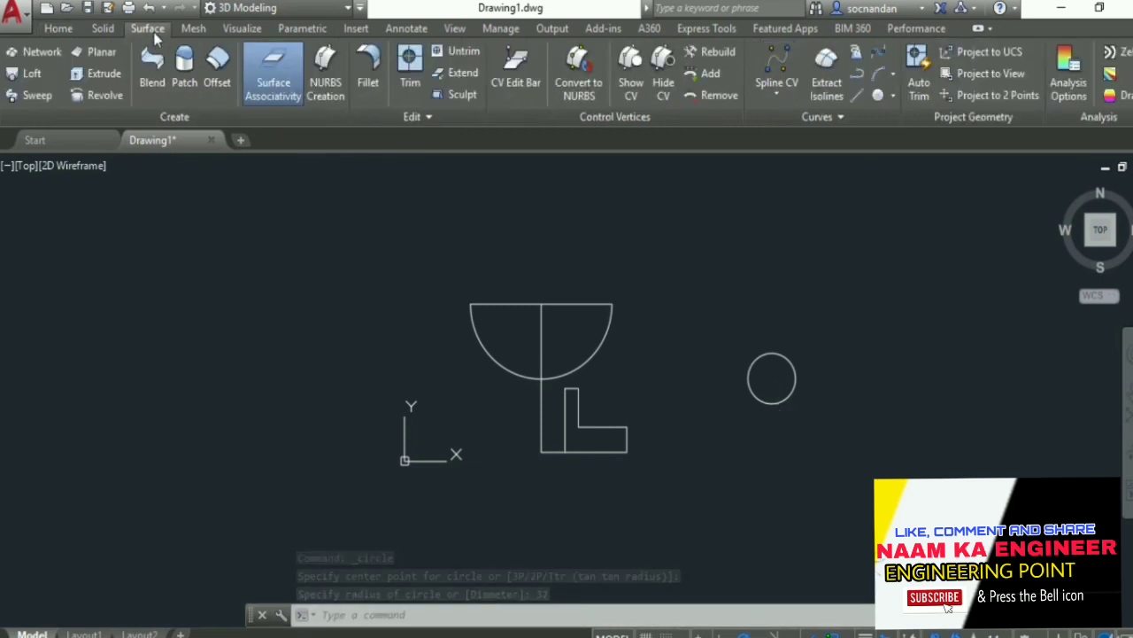
{"action": "left_click", "coordinate": [46, 94]}
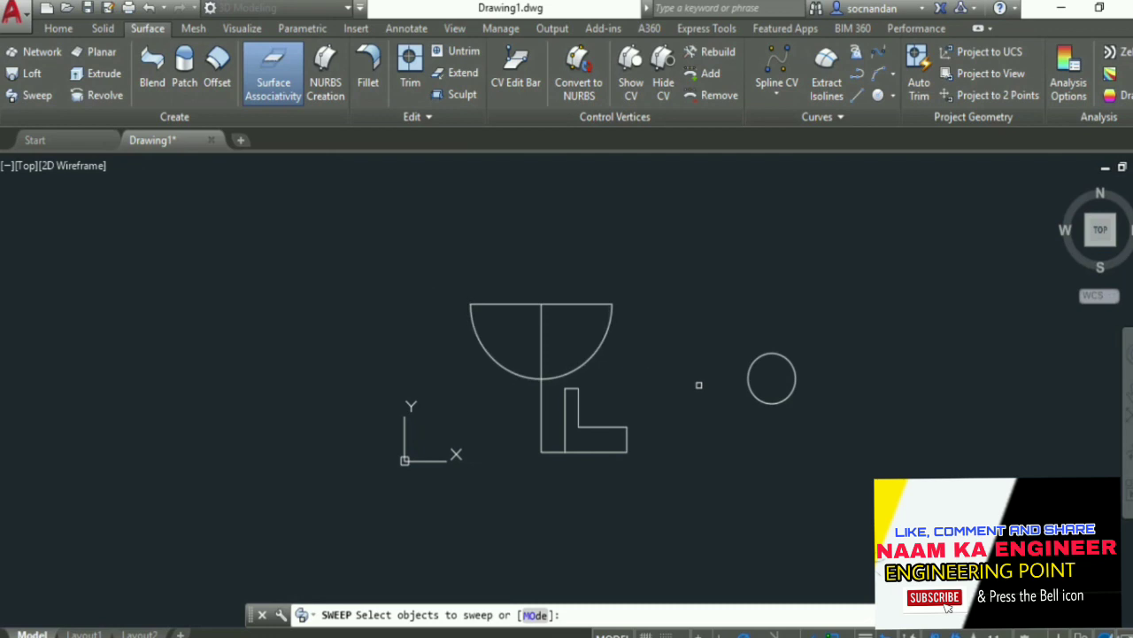
{"action": "left_click", "coordinate": [747, 374]}
{"action": "right_click", "coordinate": [666, 293]}
{"action": "left_click", "coordinate": [681, 303]}
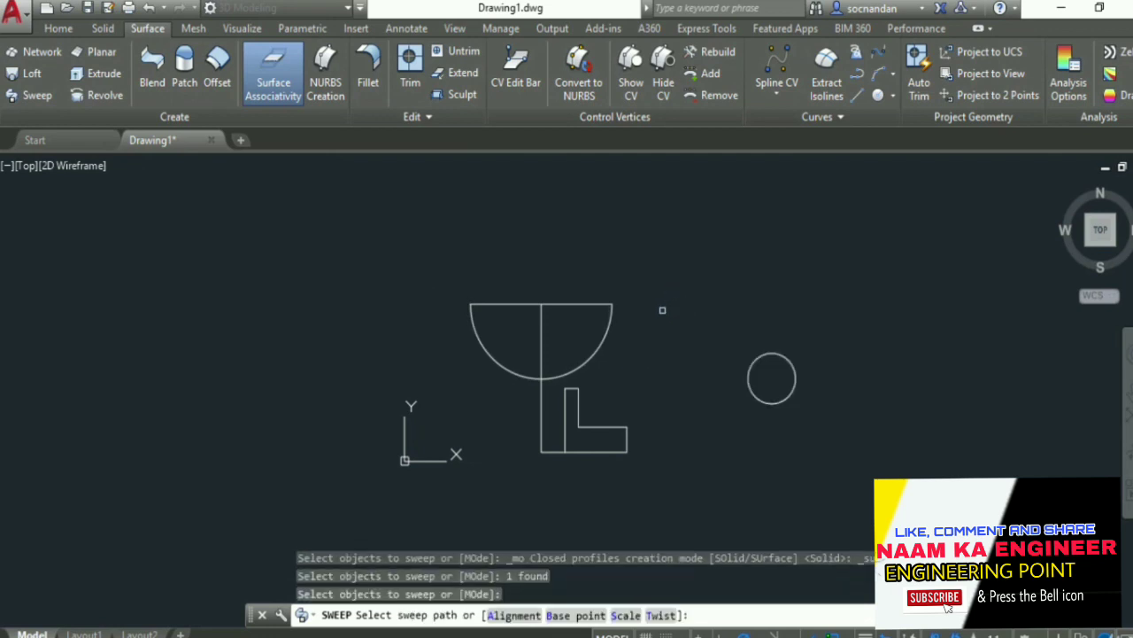
{"action": "left_click", "coordinate": [607, 329]}
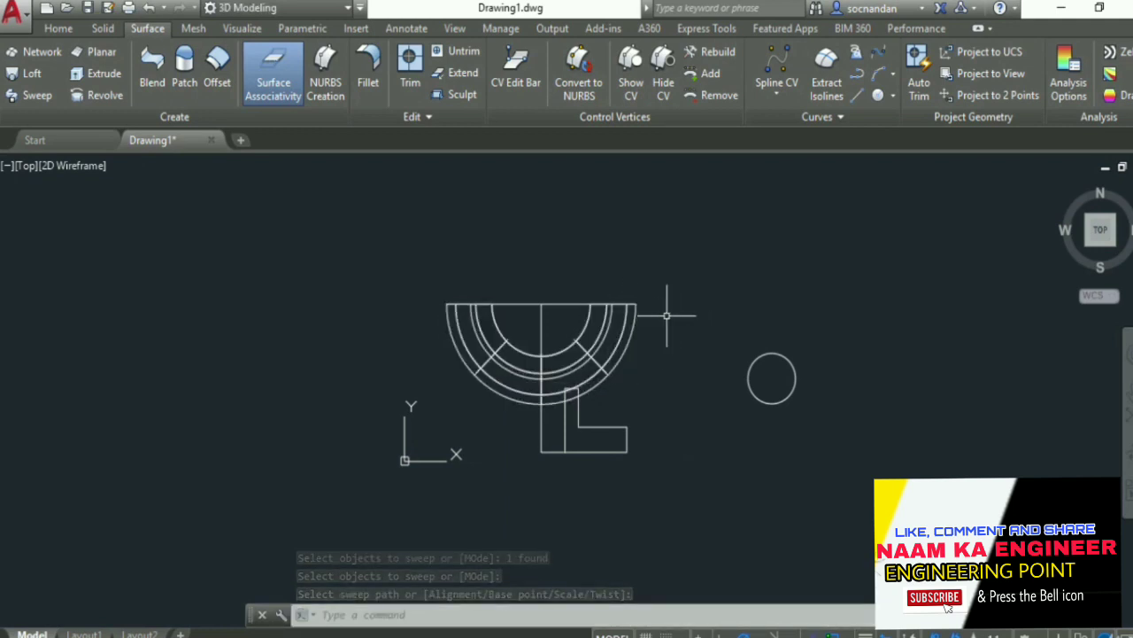
- Revolve the L-shaped polyline 360 degrees around the vertical line, with its lower and upper ends as axis points
{"action": "left_click", "coordinate": [58, 29]}
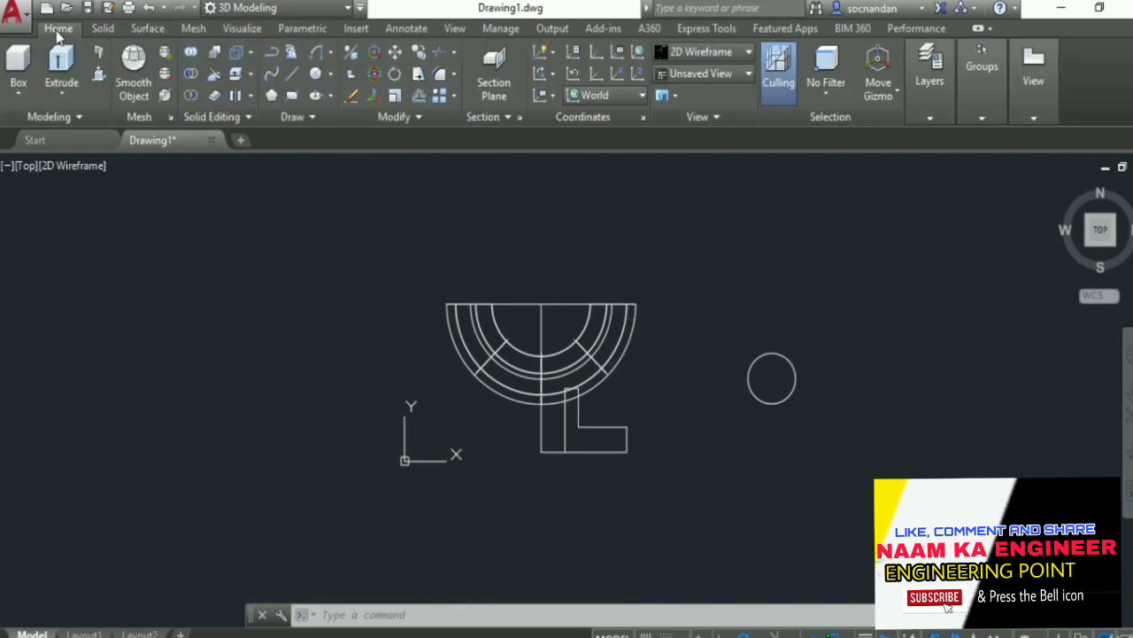
{"action": "left_click", "coordinate": [73, 96]}
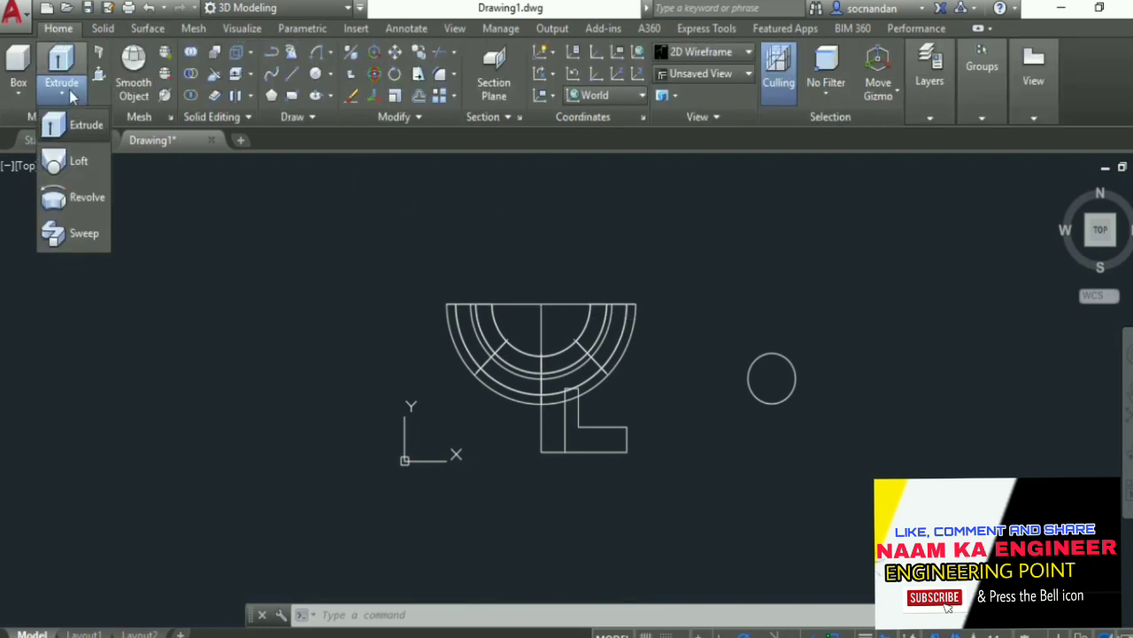
{"action": "left_click", "coordinate": [90, 205]}
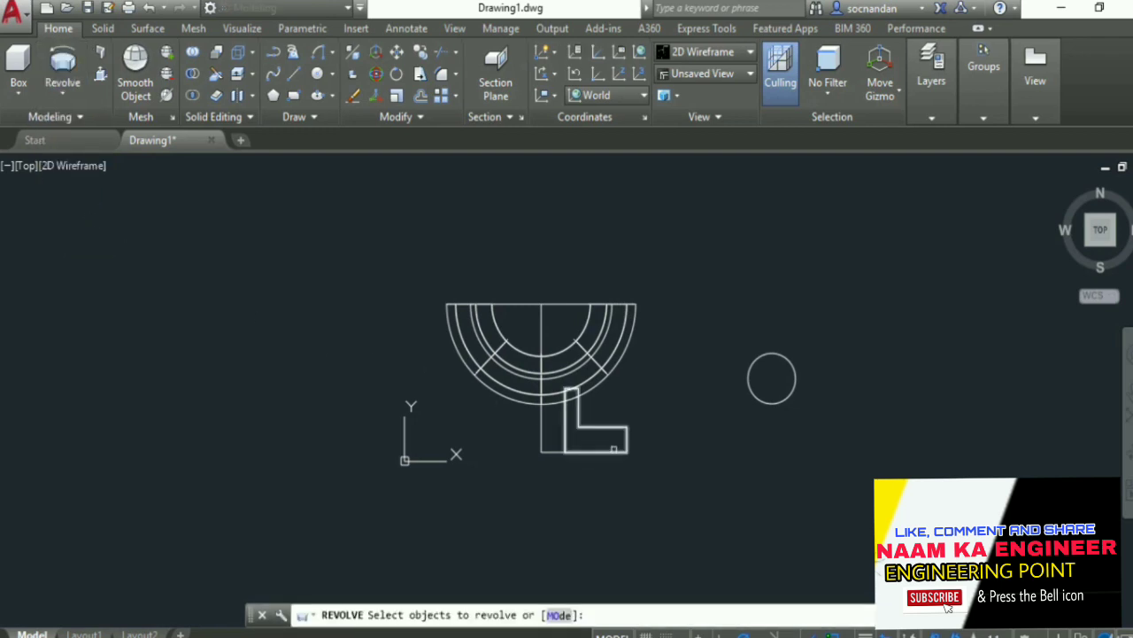
{"action": "left_click", "coordinate": [630, 430]}
{"action": "right_click", "coordinate": [648, 386]}
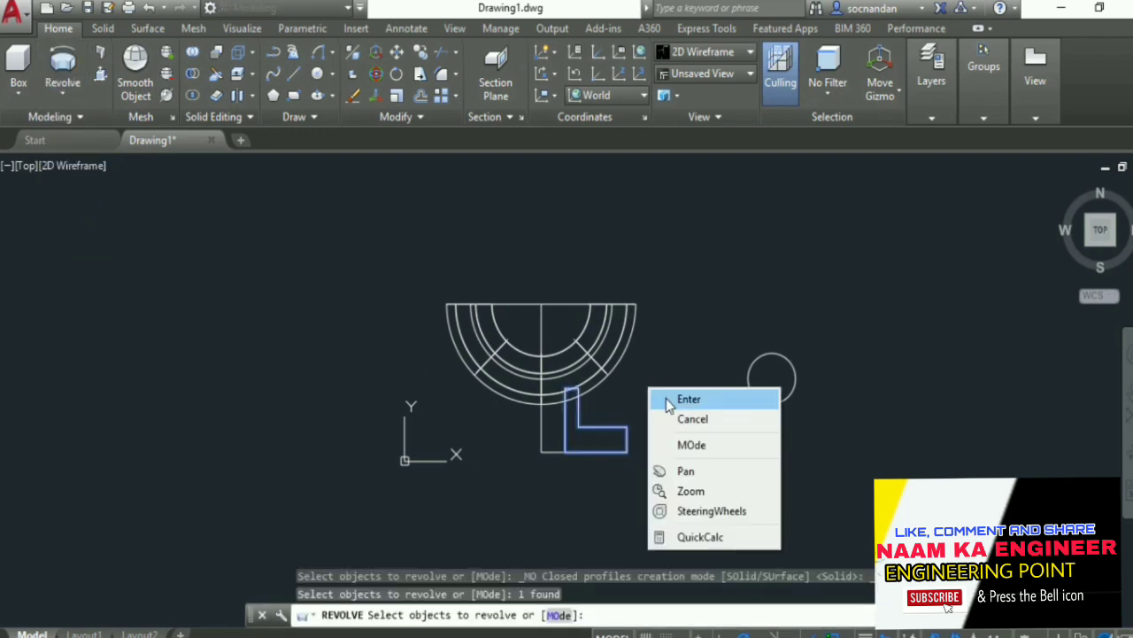
{"action": "left_click", "coordinate": [666, 395]}
{"action": "left_click", "coordinate": [542, 453]}
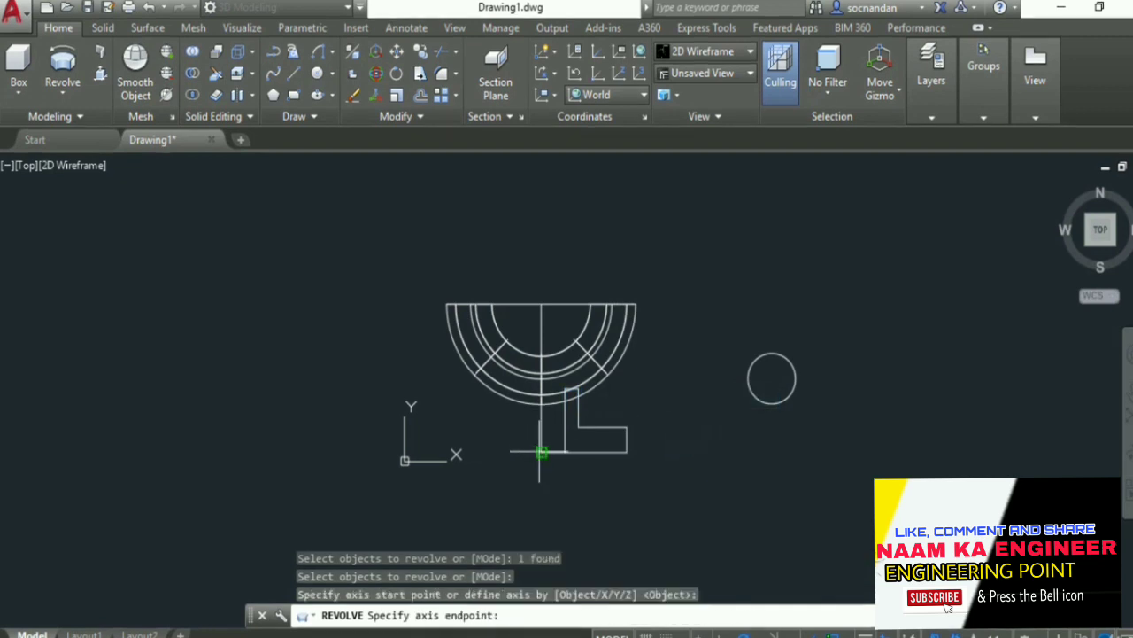
{"action": "left_click", "coordinate": [540, 303]}
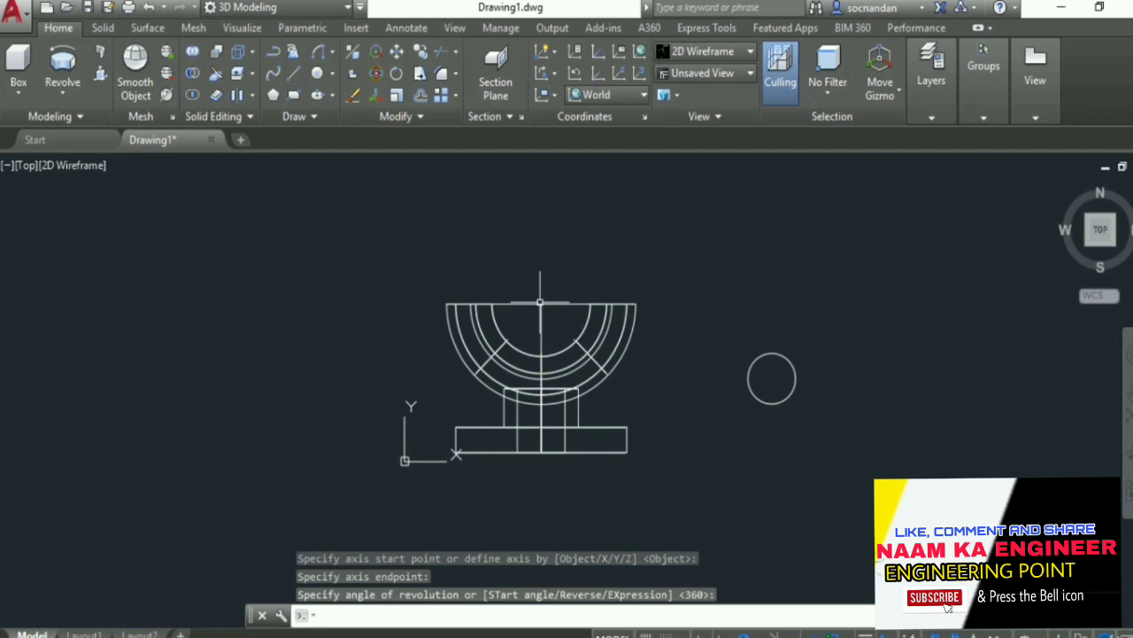
{"action": "key", "text": "Return"}
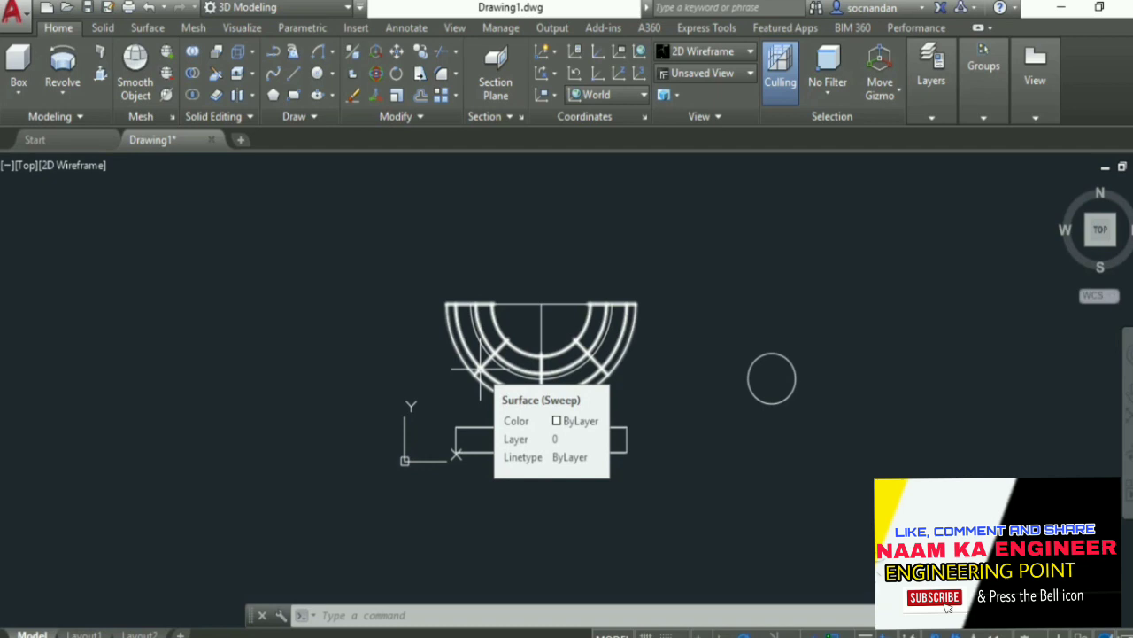
- Thicken the swept semicircular surface by 18
{"action": "left_click", "coordinate": [217, 96]}
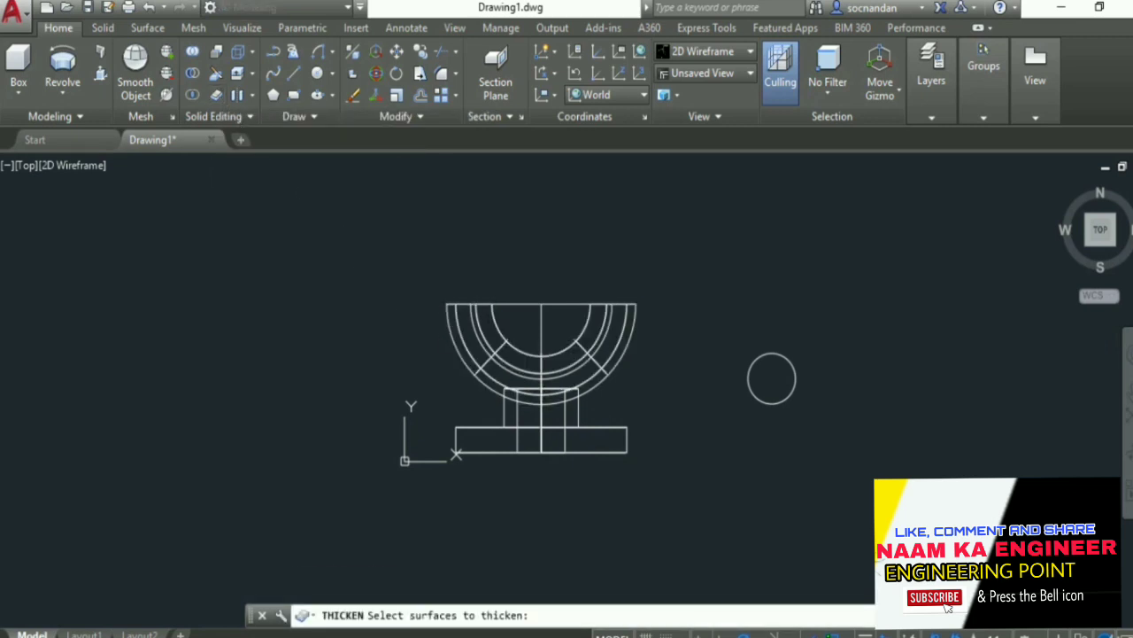
{"action": "left_click", "coordinate": [447, 335]}
{"action": "key", "text": "Return"}
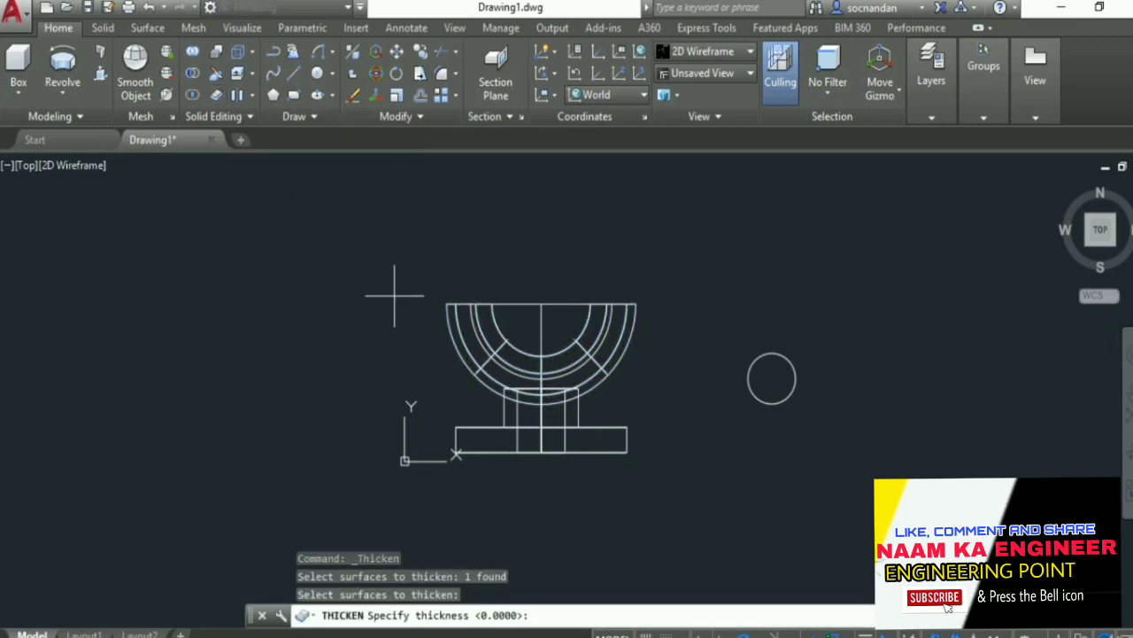
{"action": "type", "text": "18"}
{"action": "key", "text": "Return"}
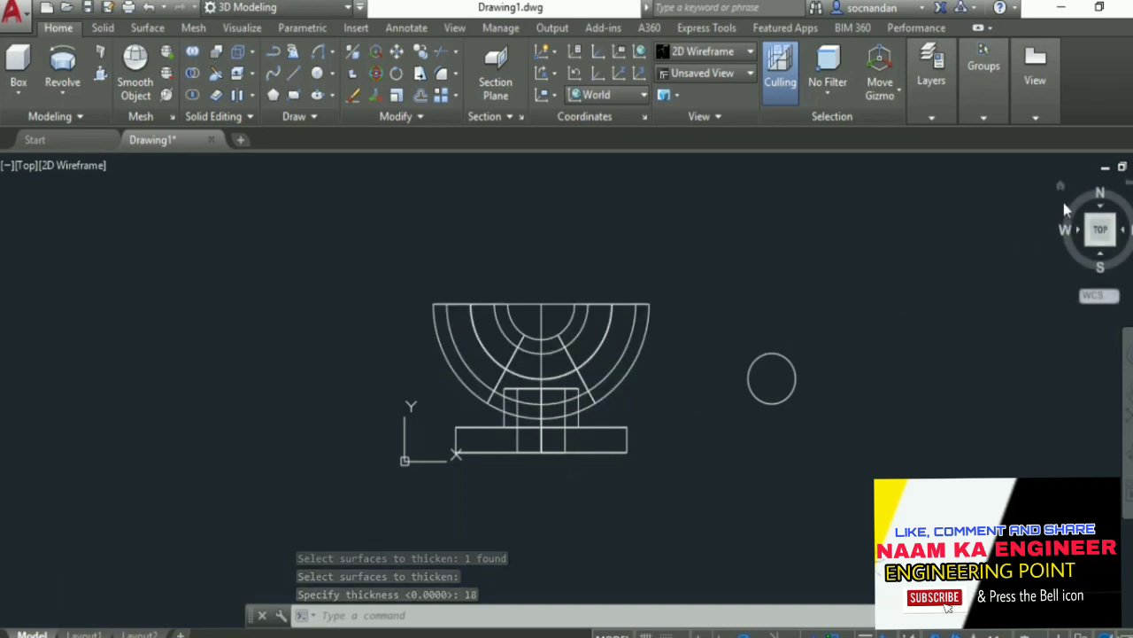
- Display the model in the home isometric view with the Shaded visual style
{"action": "left_click", "coordinate": [1062, 187]}
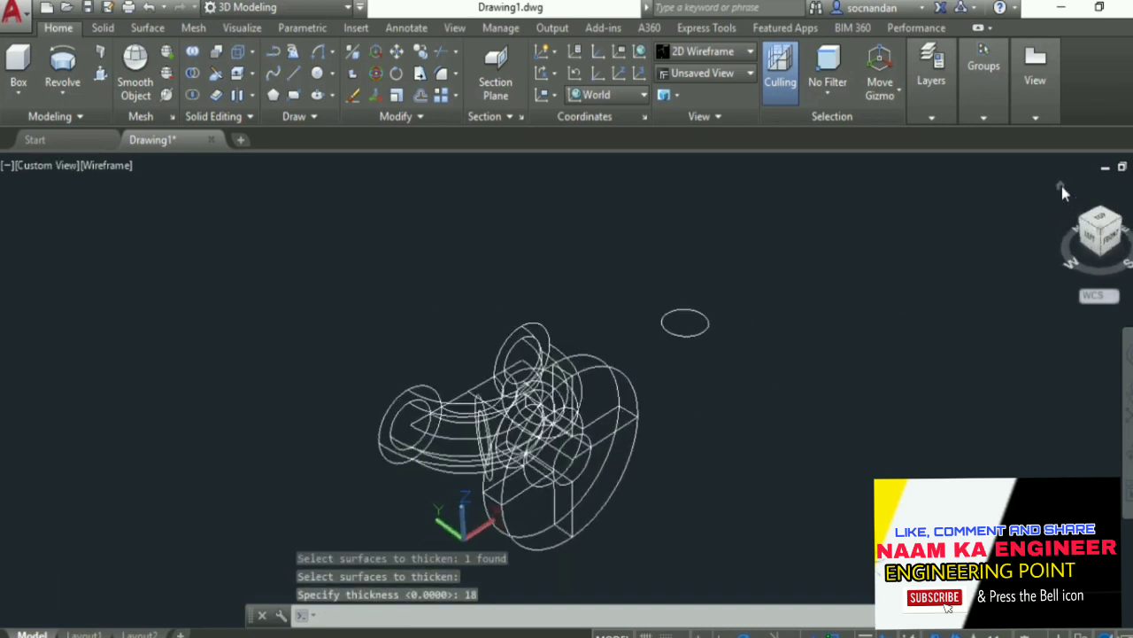
{"action": "left_click", "coordinate": [721, 51]}
{"action": "left_click", "coordinate": [693, 152]}
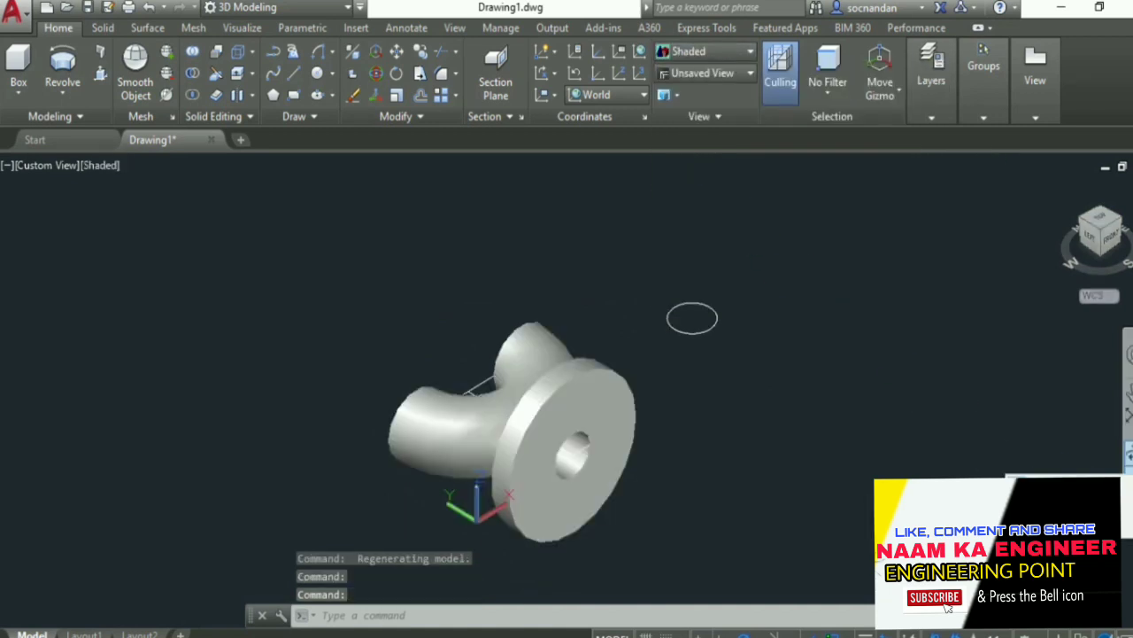
- Examine the pipe's open ends and its joint with the flanged base from several angles
{"action": "left_click", "coordinate": [1129, 456]}
{"action": "left_click_drag", "start_coordinate": [495, 304], "coordinate": [612, 356]}
{"action": "left_click_drag", "start_coordinate": [663, 385], "coordinate": [606, 472]}
{"action": "scroll", "coordinate": [549, 412], "scroll_direction": "up", "scroll_amount": 5}
{"action": "left_click_drag", "start_coordinate": [542, 419], "coordinate": [571, 250]}
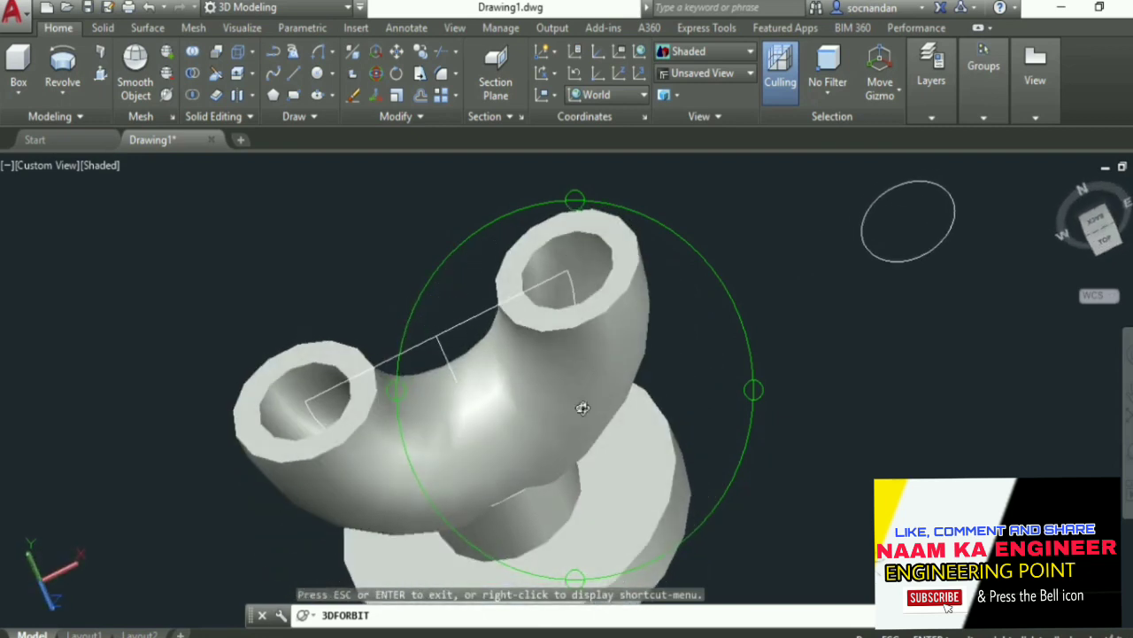
{"action": "left_click_drag", "start_coordinate": [564, 334], "coordinate": [572, 264]}
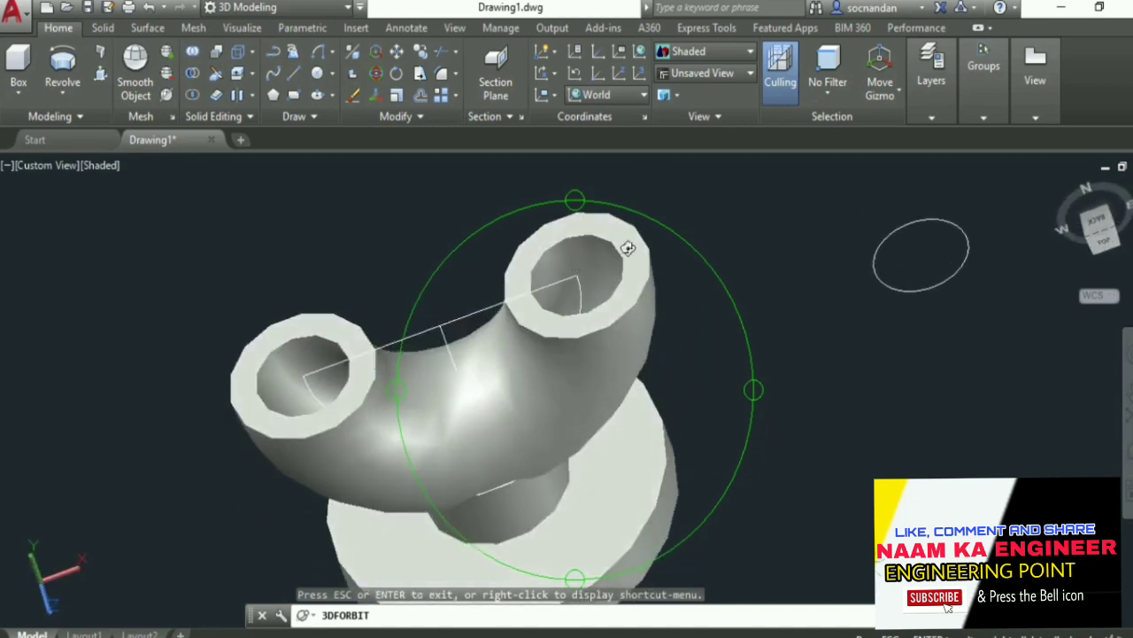
{"action": "right_click", "coordinate": [713, 202]}
{"action": "left_click", "coordinate": [728, 216]}
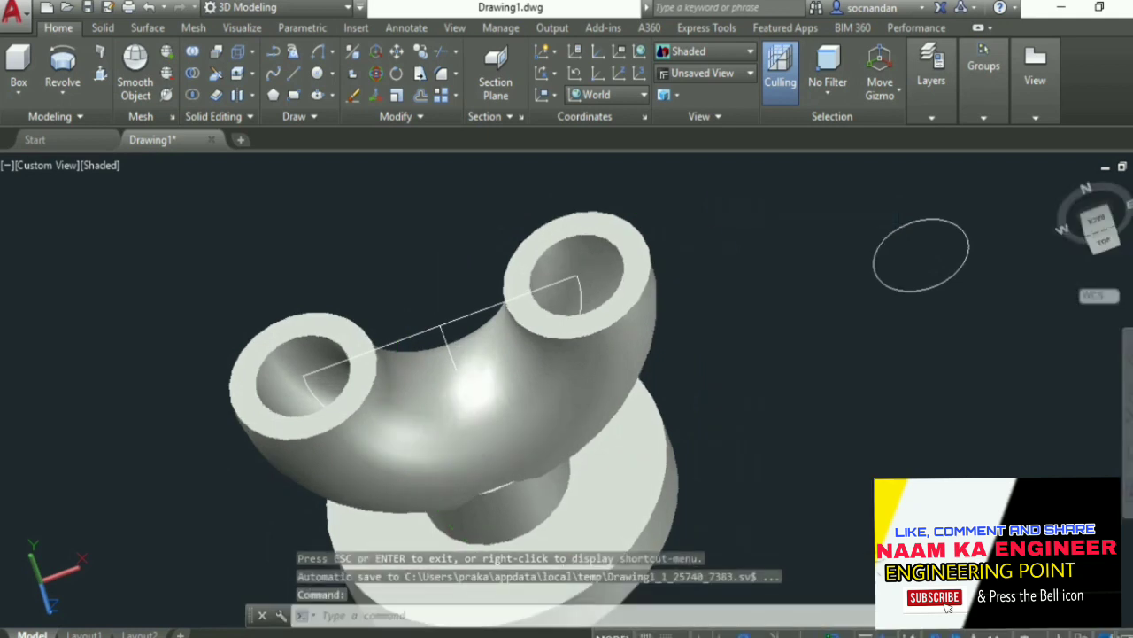
- Sweep the circle as a surface along the semicircular arc again, inside the thickened pipe
{"action": "left_click", "coordinate": [147, 28]}
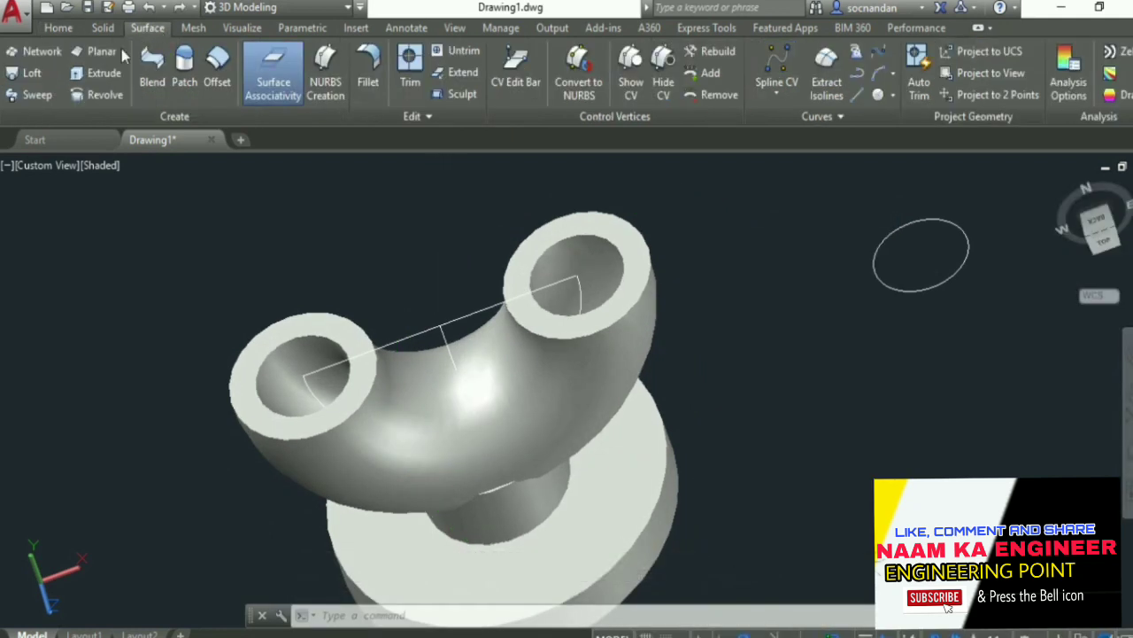
{"action": "left_click", "coordinate": [31, 95]}
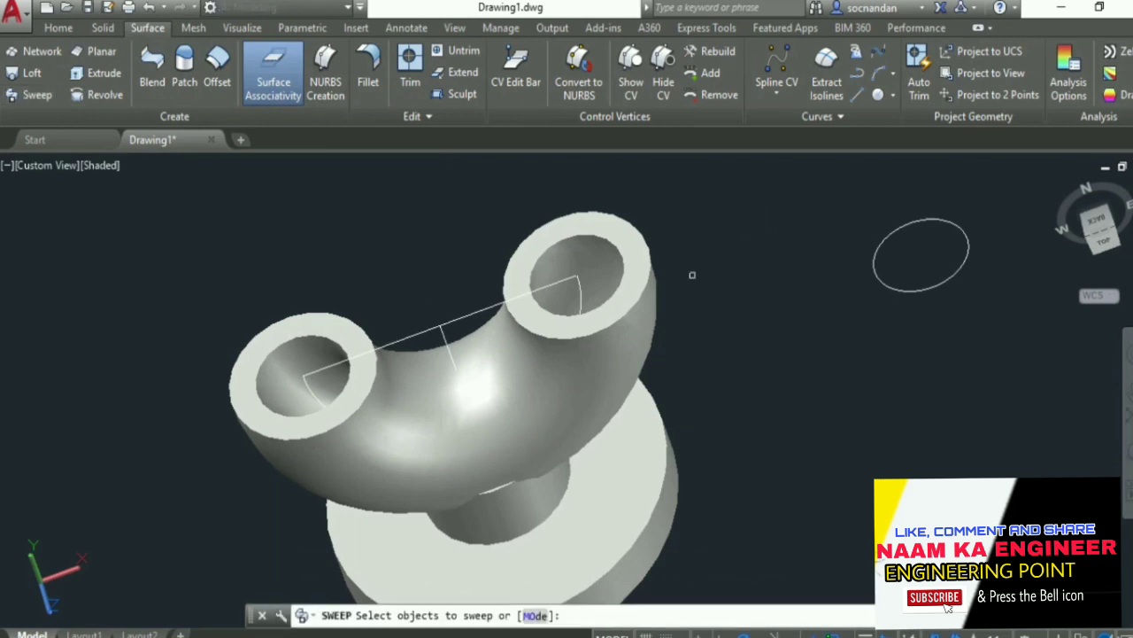
{"action": "left_click", "coordinate": [873, 265]}
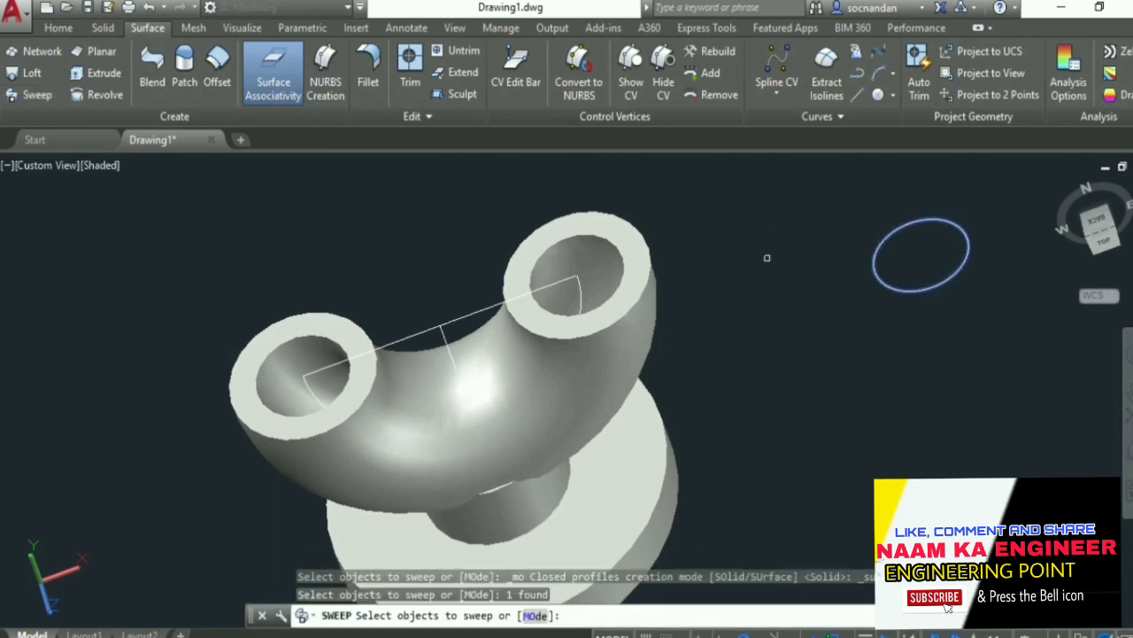
{"action": "right_click", "coordinate": [733, 229]}
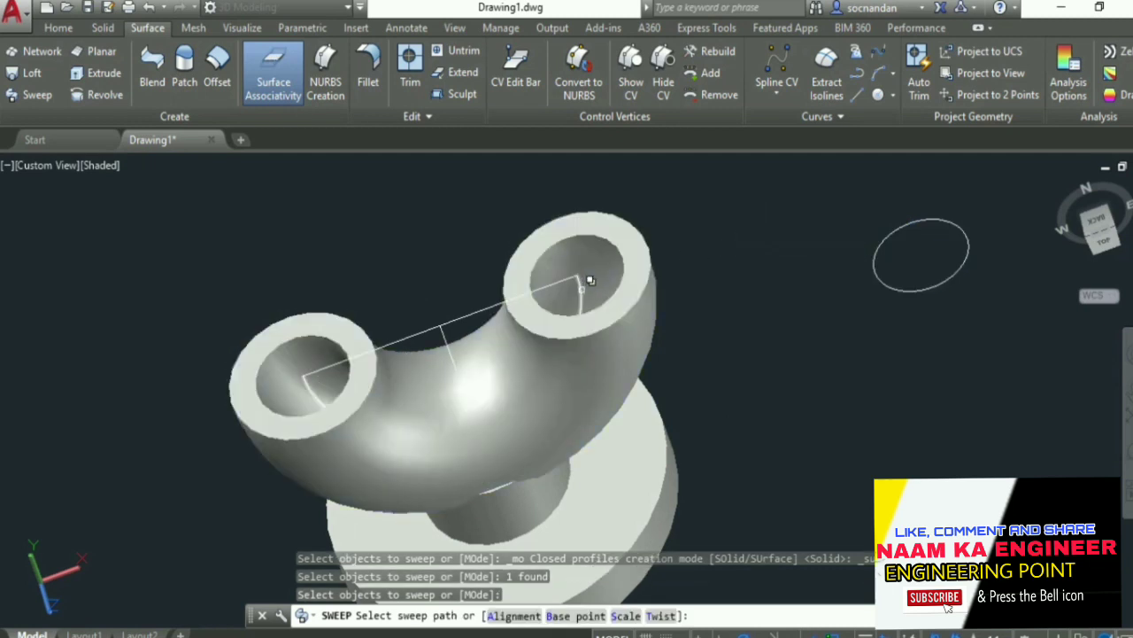
{"action": "left_click", "coordinate": [590, 280]}
{"action": "left_click", "coordinate": [659, 357]}
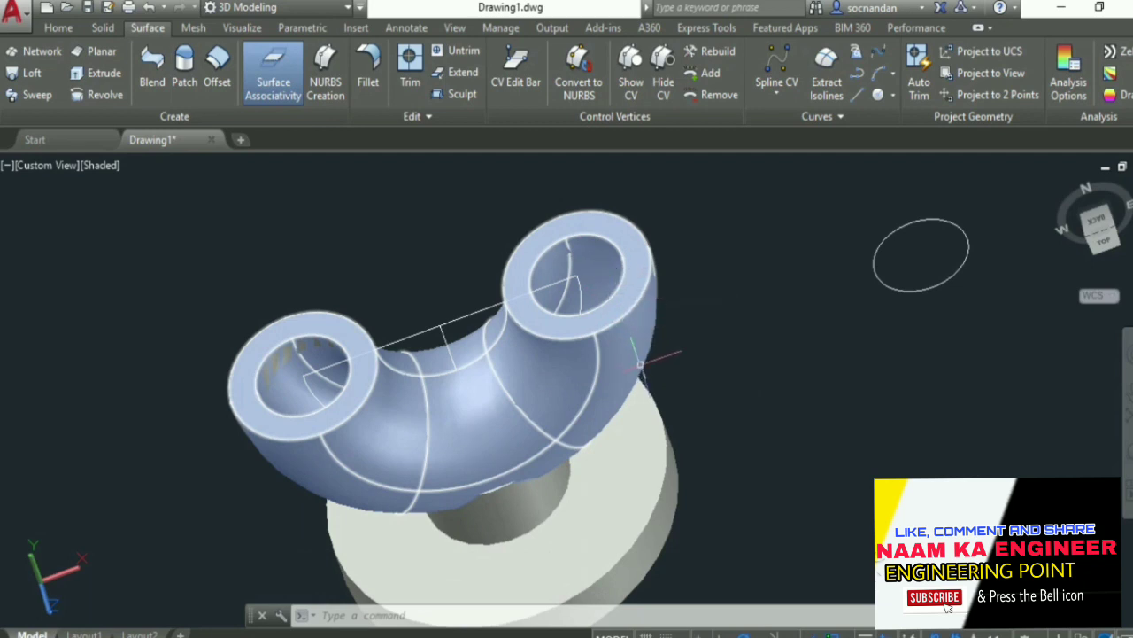
- Hide the thickened pipe solid, leaving the newly swept surface and the flanged base
{"action": "left_click", "coordinate": [651, 335]}
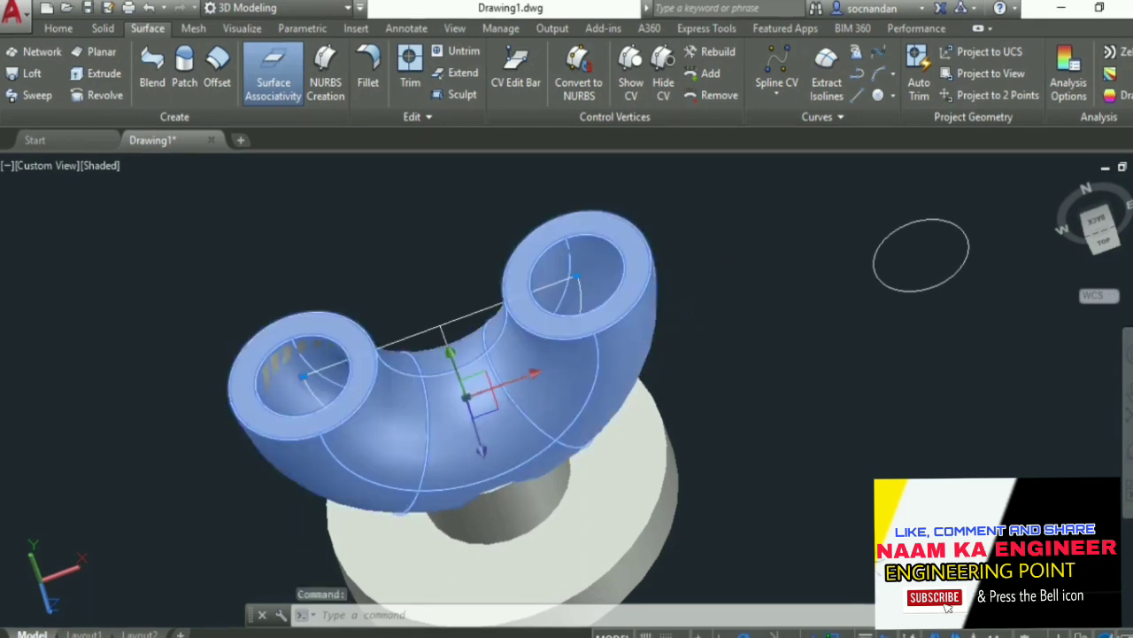
{"action": "right_click", "coordinate": [698, 215]}
{"action": "mouse_move", "coordinate": [799, 301]}
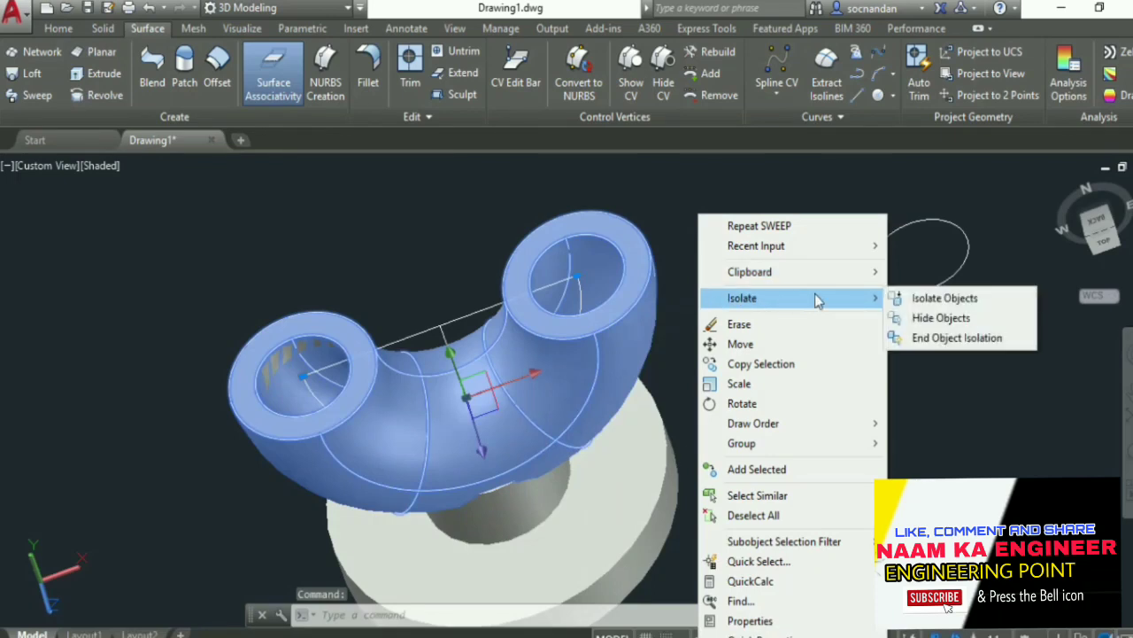
{"action": "left_click", "coordinate": [932, 318]}
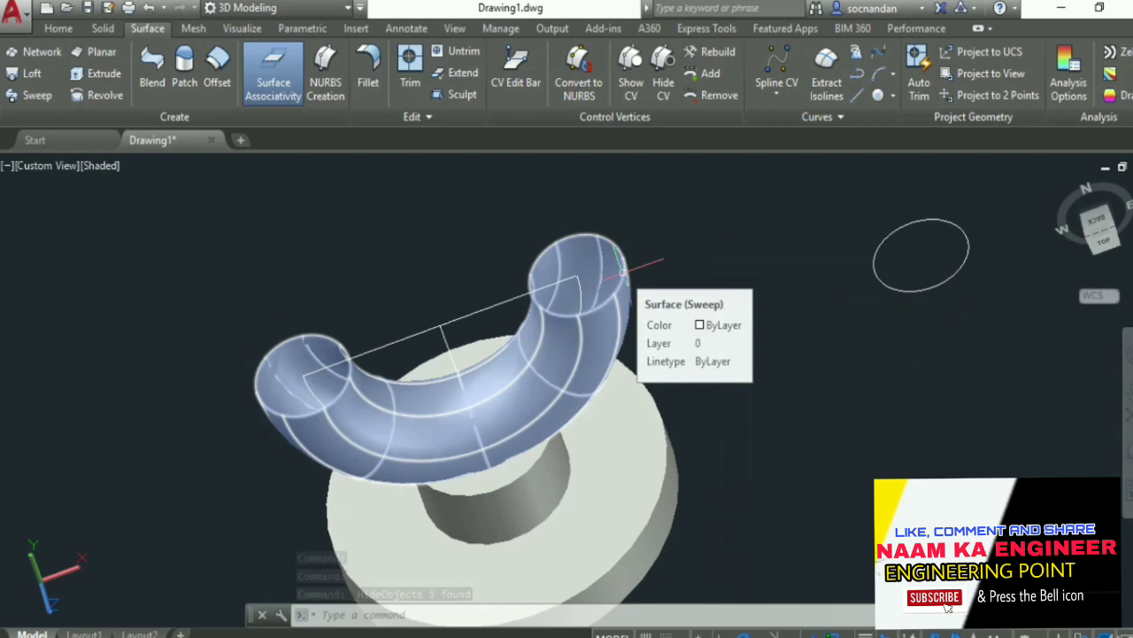
- Slice the flanged base solid using the swept surface as the cutting surface, keeping both sides
{"action": "left_click", "coordinate": [67, 30]}
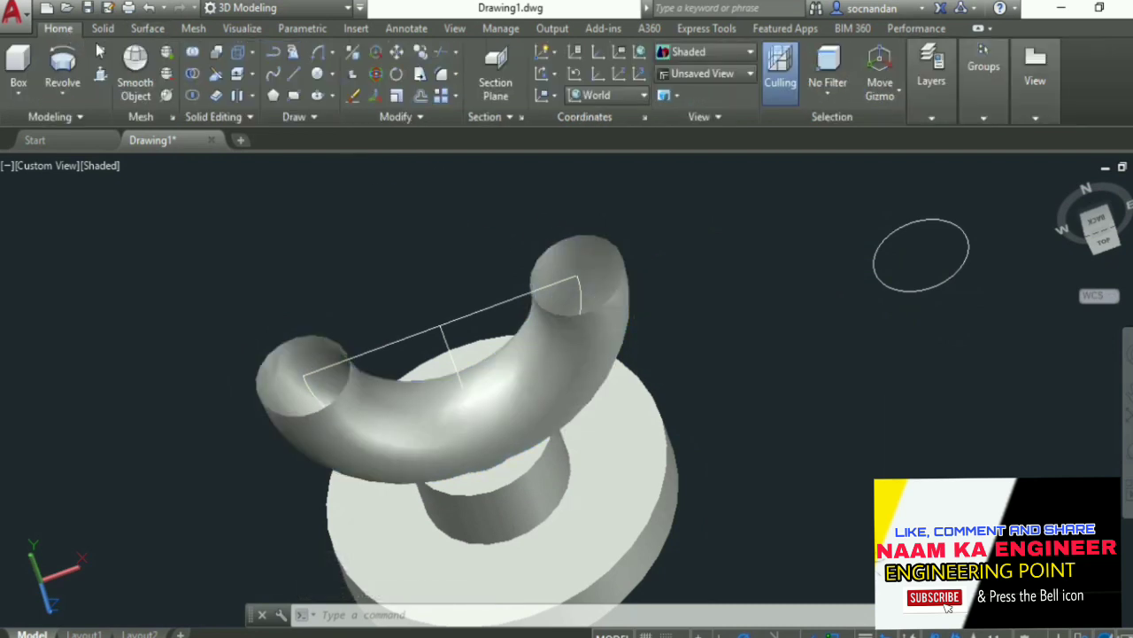
{"action": "left_click", "coordinate": [217, 77]}
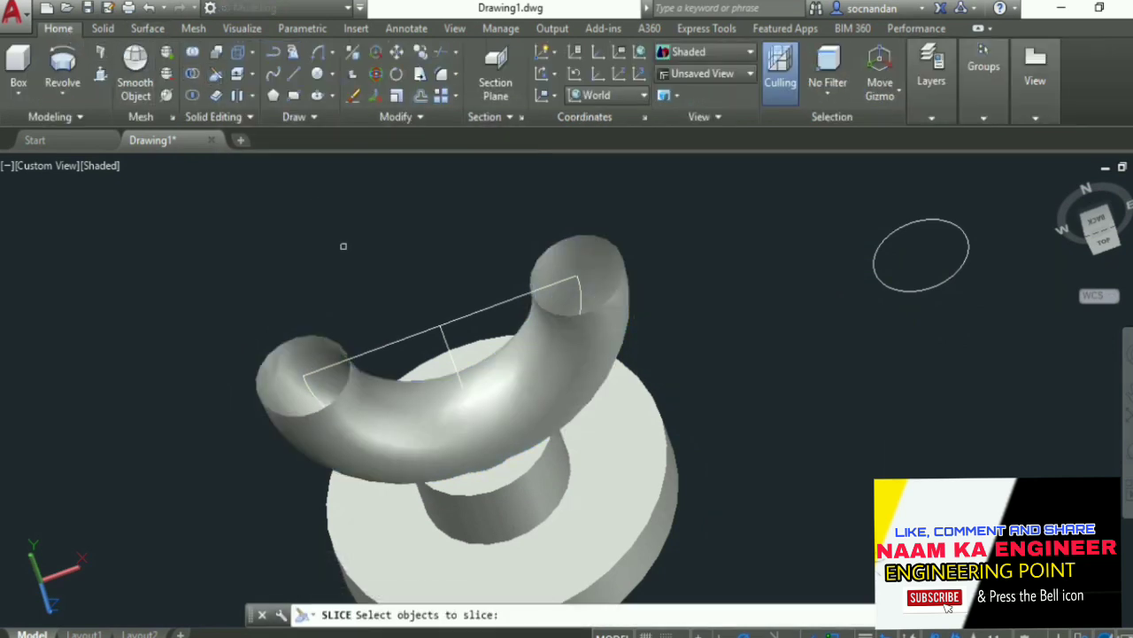
{"action": "left_click", "coordinate": [615, 488]}
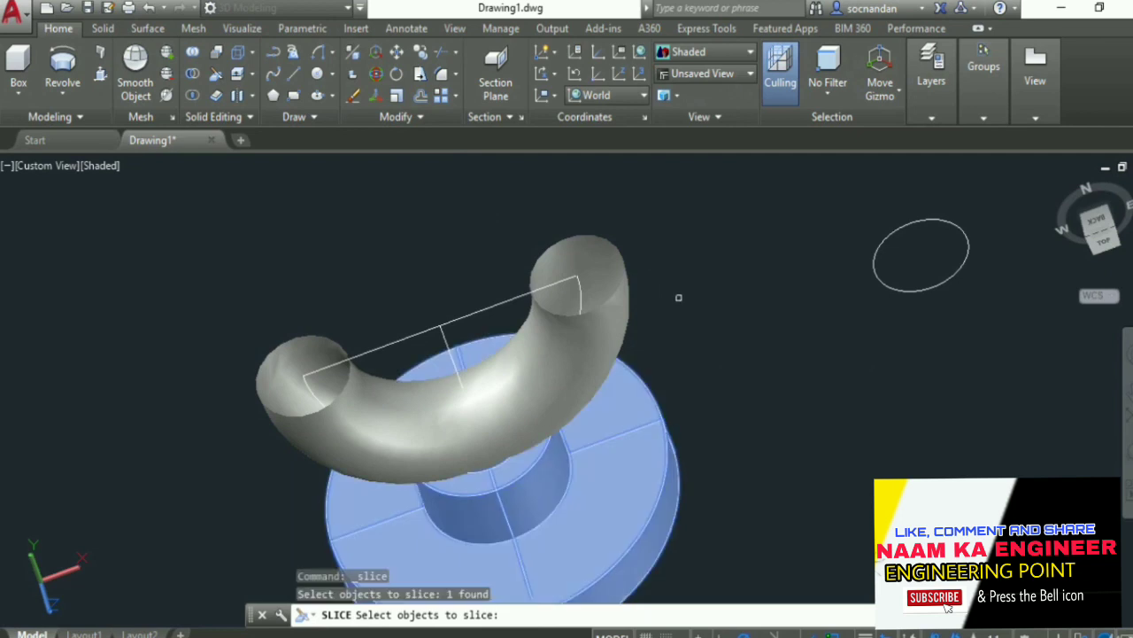
{"action": "key", "text": "Return"}
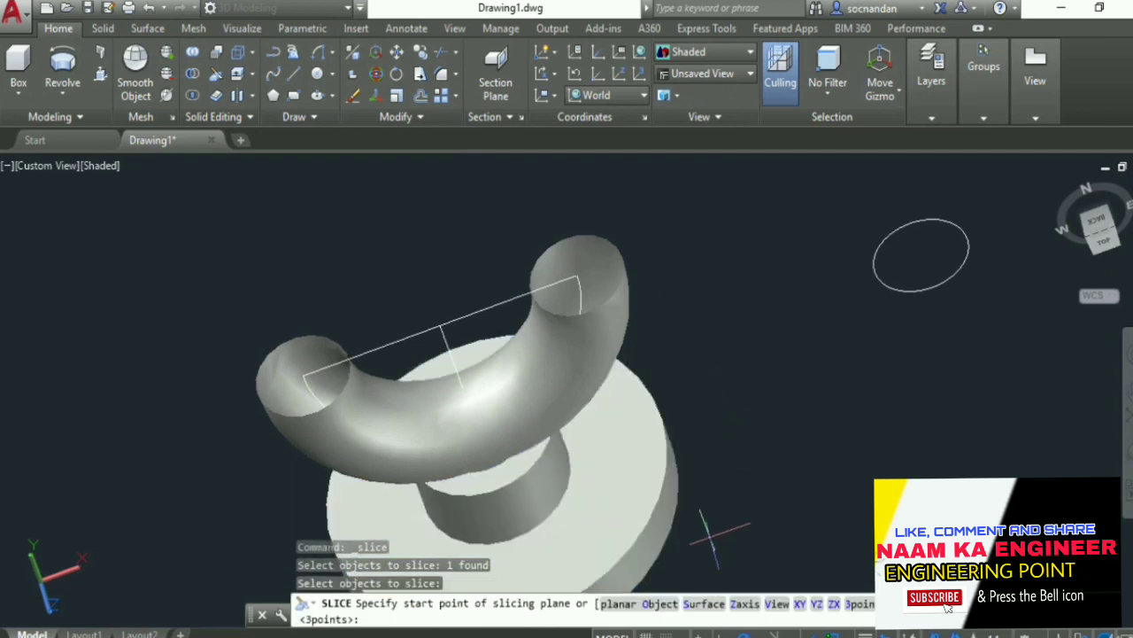
{"action": "left_click", "coordinate": [702, 606]}
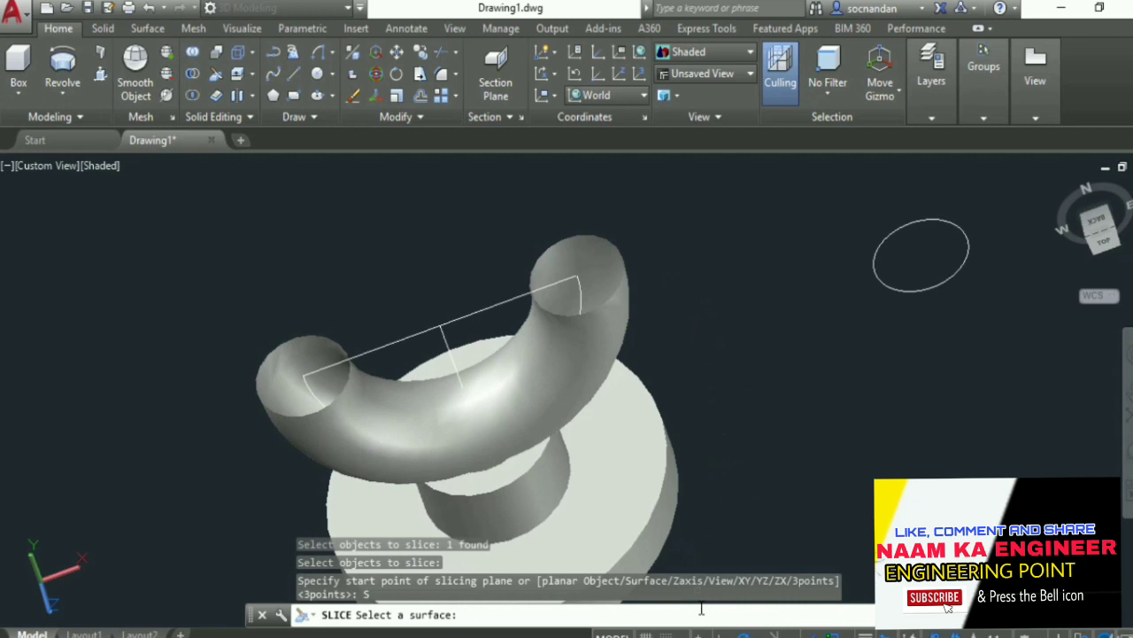
{"action": "left_click", "coordinate": [626, 296]}
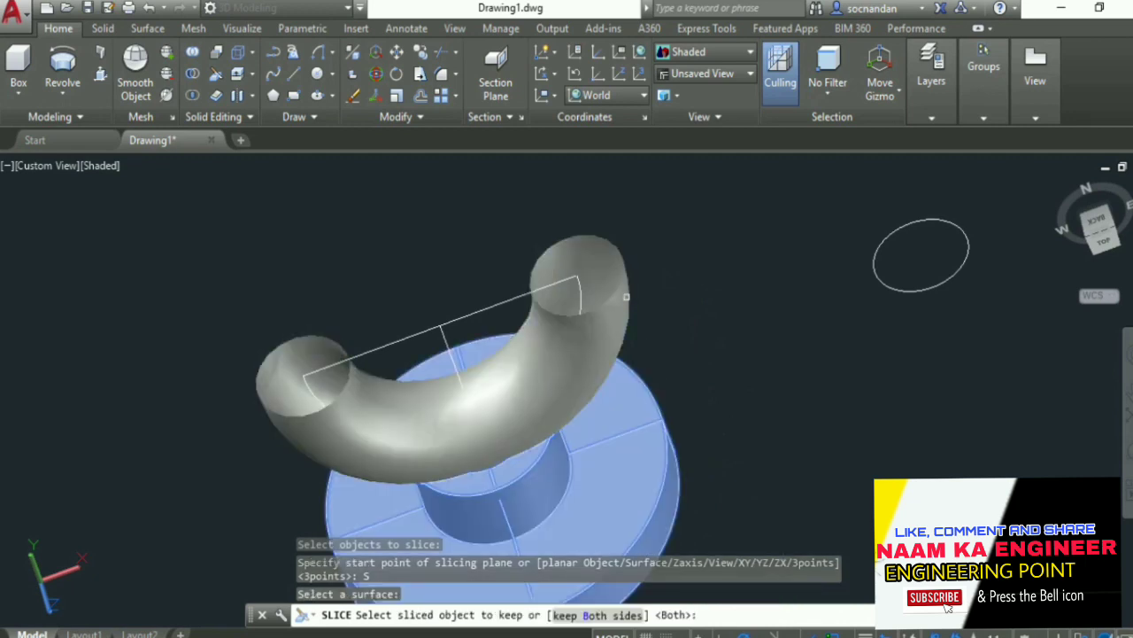
{"action": "right_click", "coordinate": [699, 241]}
{"action": "left_click", "coordinate": [722, 253]}
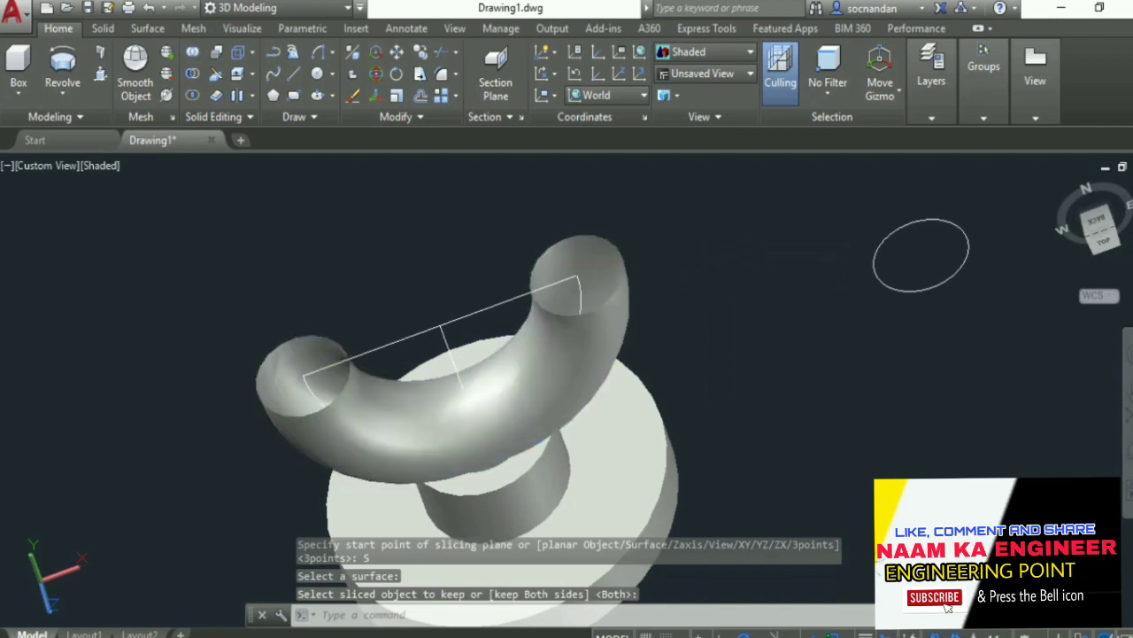
- Erase the swept cutting surface and the sliced-off portion of the base's hub that lay inside it
{"action": "left_click", "coordinate": [607, 284]}
{"action": "right_click", "coordinate": [669, 243]}
{"action": "left_click", "coordinate": [719, 324]}
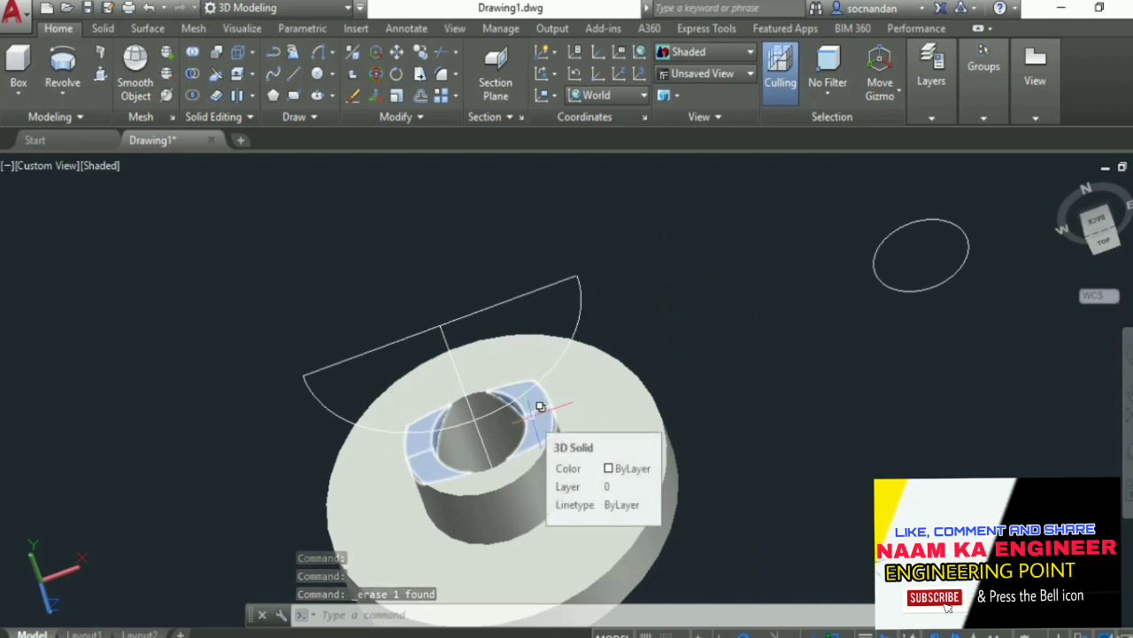
{"action": "left_click", "coordinate": [531, 414]}
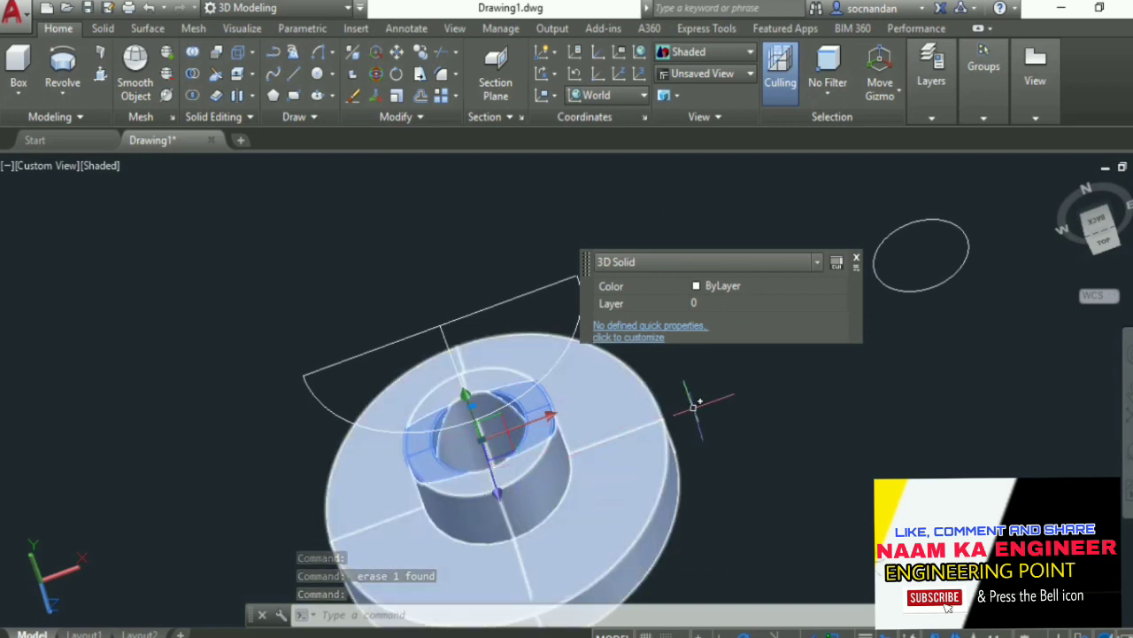
{"action": "right_click", "coordinate": [731, 348]}
{"action": "left_click", "coordinate": [792, 328]}
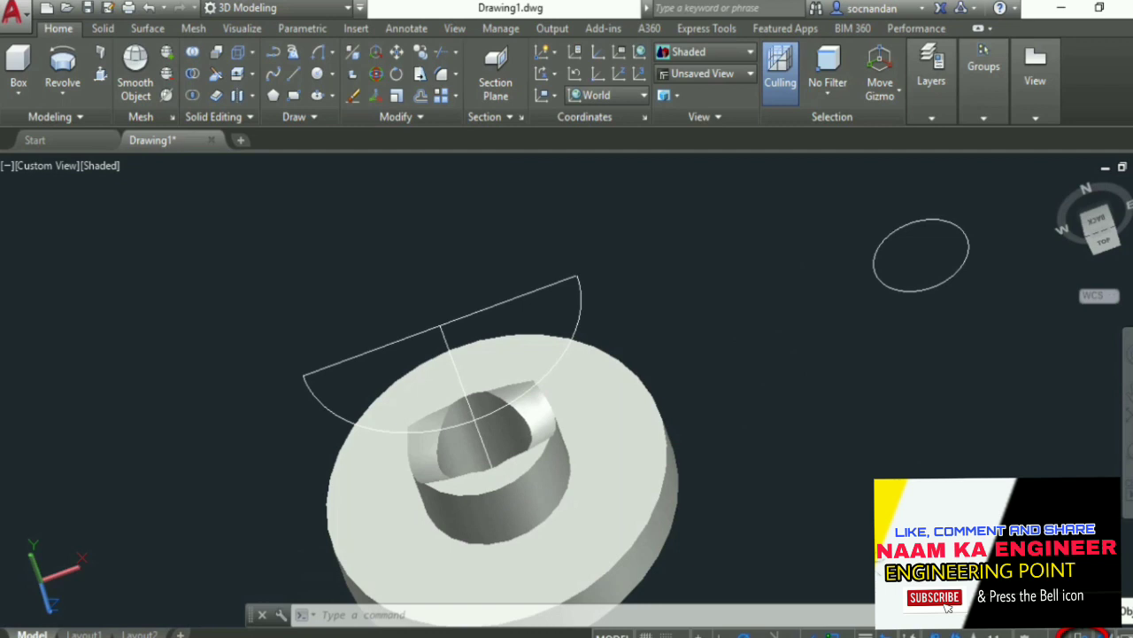
- End the object isolation to bring back the thickened pipe and examine it together with the trimmed base
{"action": "left_click", "coordinate": [1084, 635]}
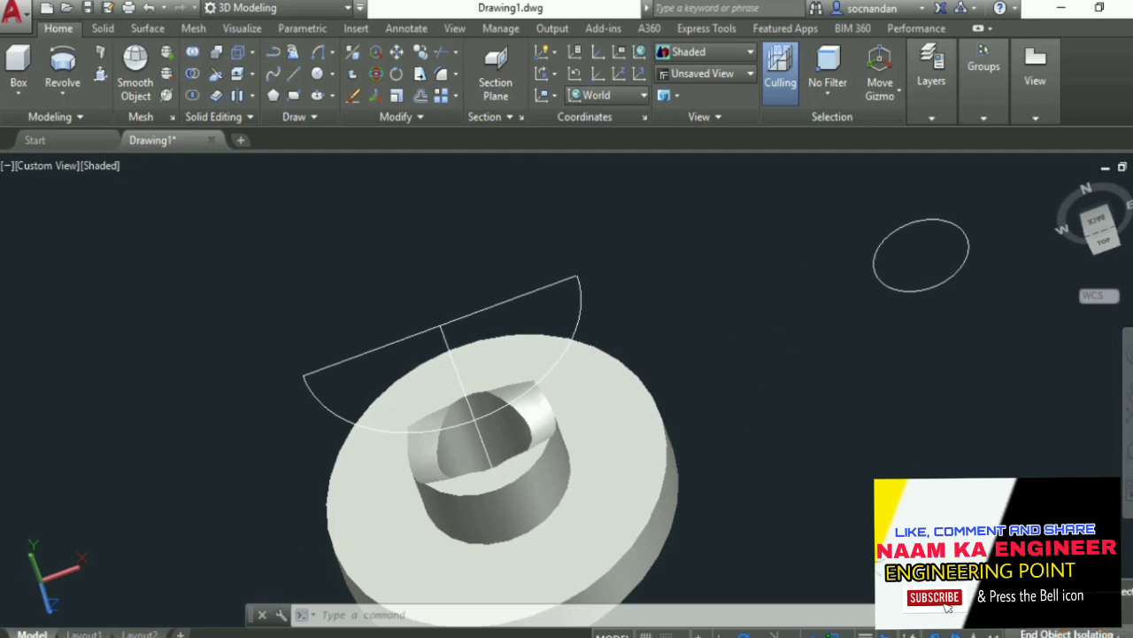
{"action": "left_click", "coordinate": [1067, 634]}
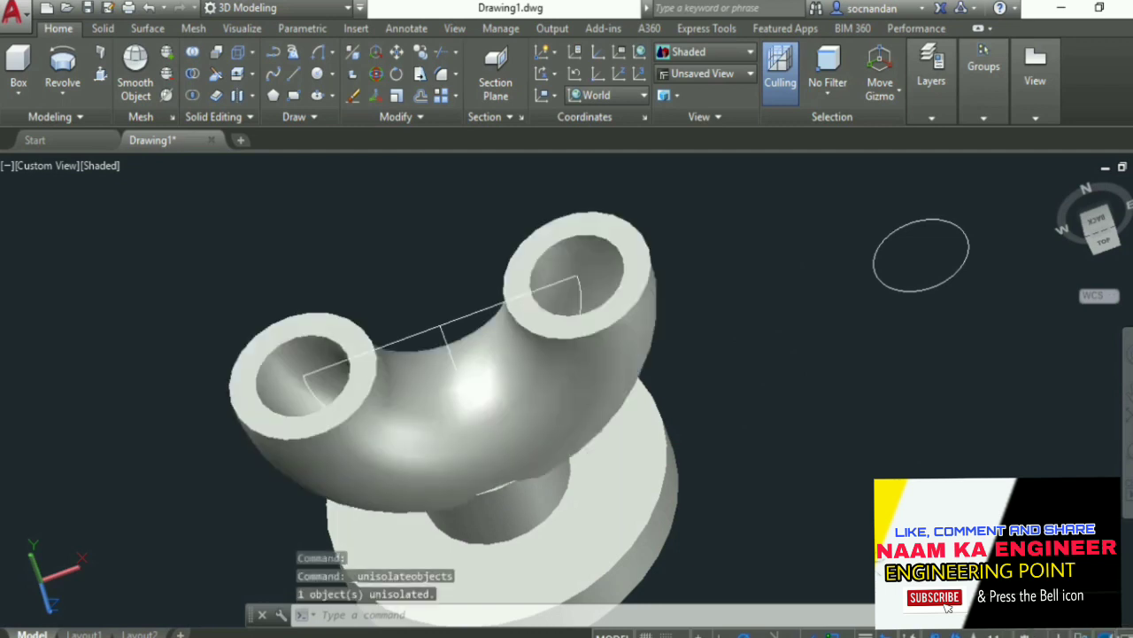
{"action": "left_click", "coordinate": [1130, 455]}
{"action": "left_click_drag", "start_coordinate": [565, 308], "coordinate": [581, 267]}
{"action": "right_click", "coordinate": [726, 202]}
{"action": "left_click", "coordinate": [749, 215]}
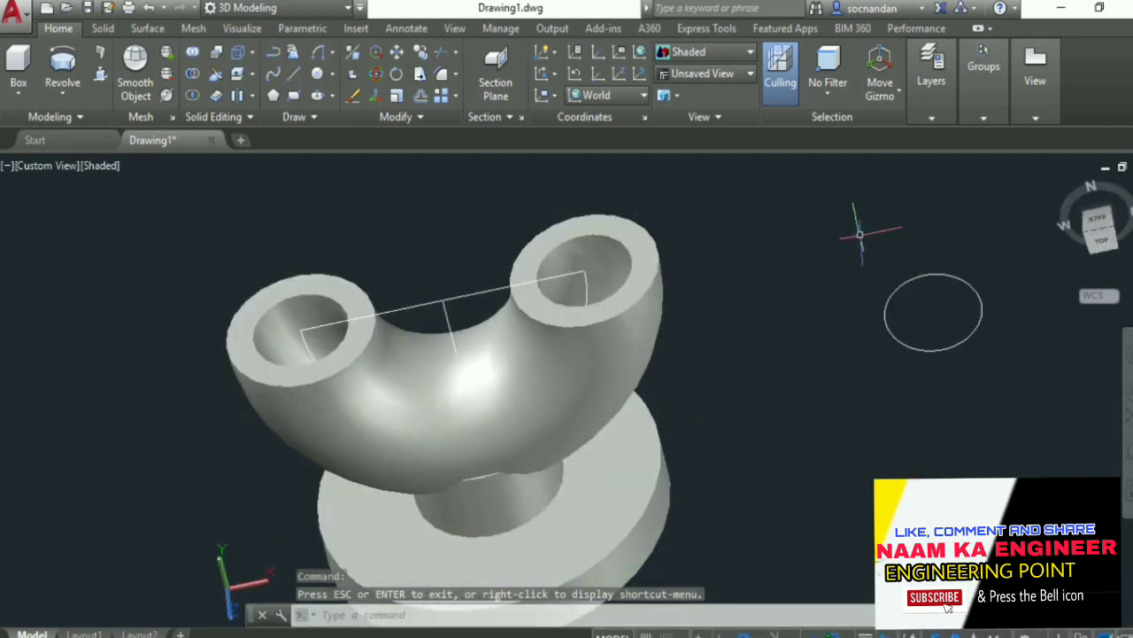
- Set the top view with north up, and hide both the thickened pipe and the flanged base
{"action": "left_click", "coordinate": [1102, 253]}
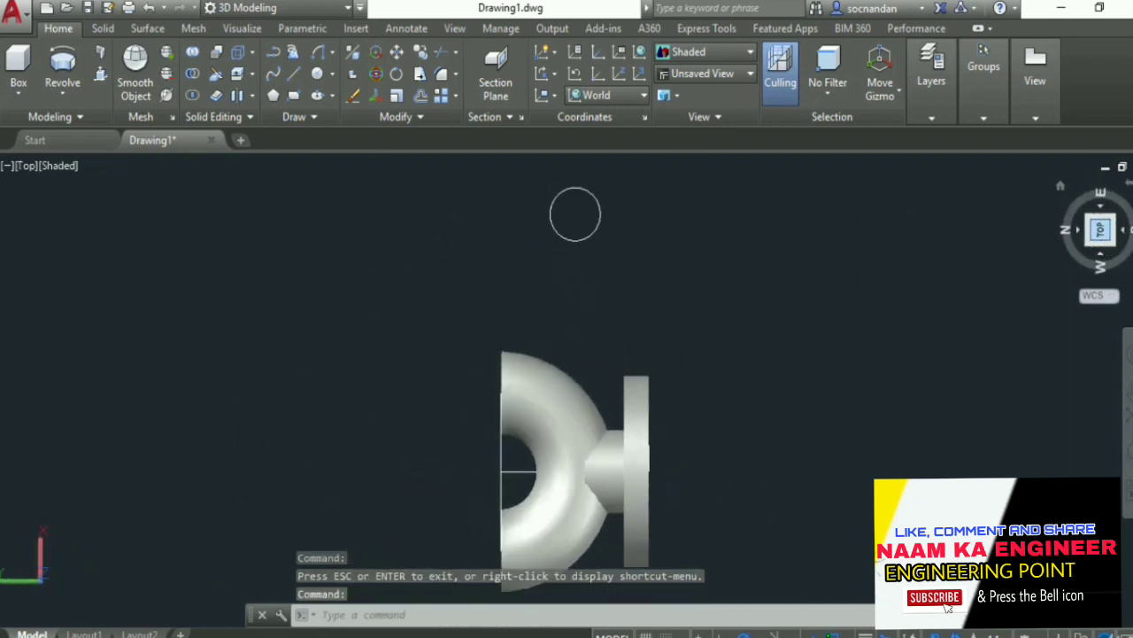
{"action": "left_click", "coordinate": [1128, 184]}
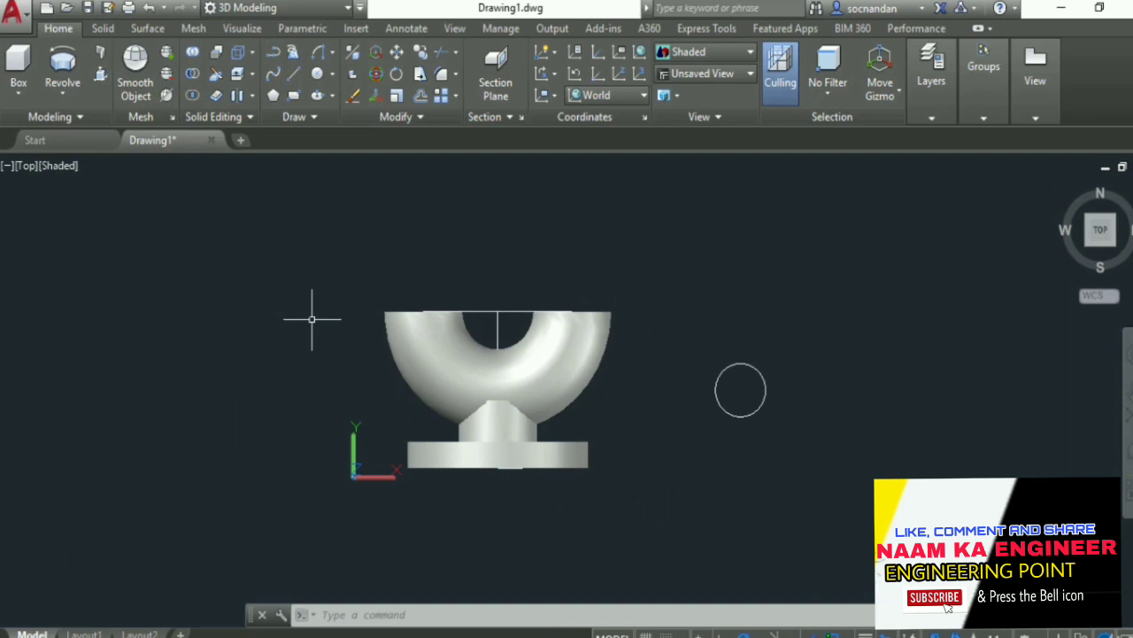
{"action": "left_click", "coordinate": [392, 324]}
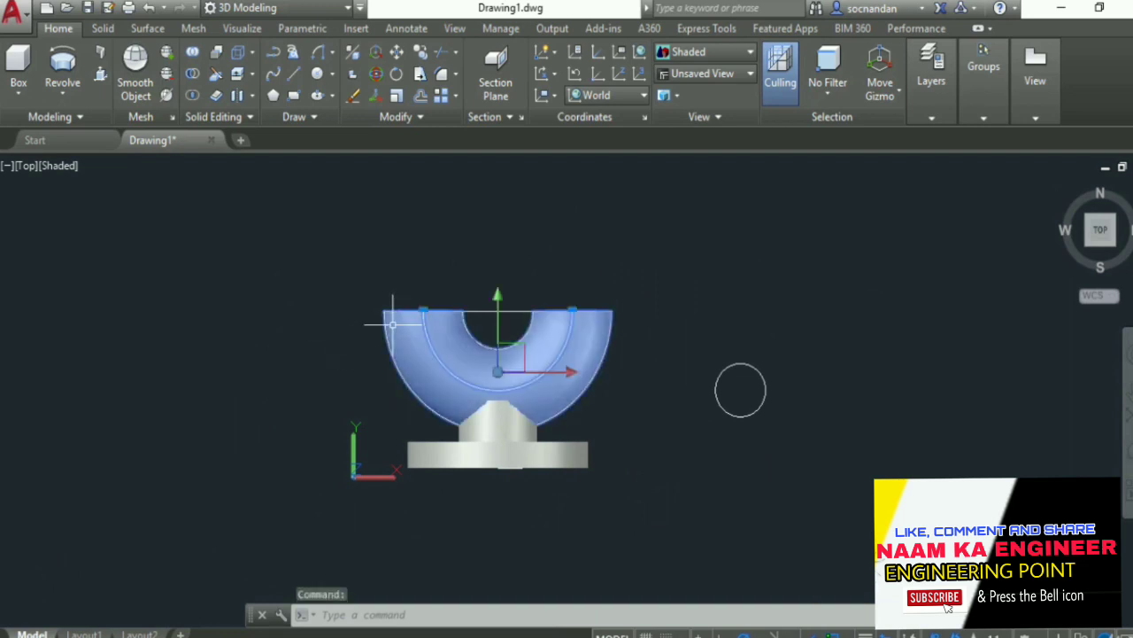
{"action": "left_click", "coordinate": [433, 449]}
{"action": "right_click", "coordinate": [314, 324]}
{"action": "mouse_move", "coordinate": [358, 325]}
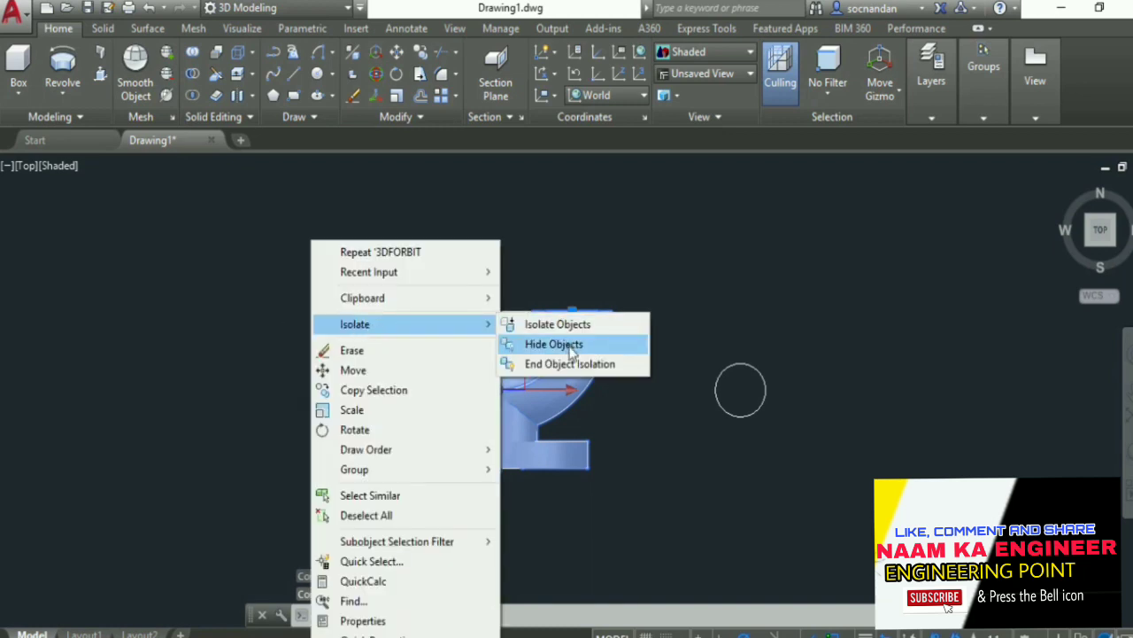
{"action": "left_click", "coordinate": [568, 344]}
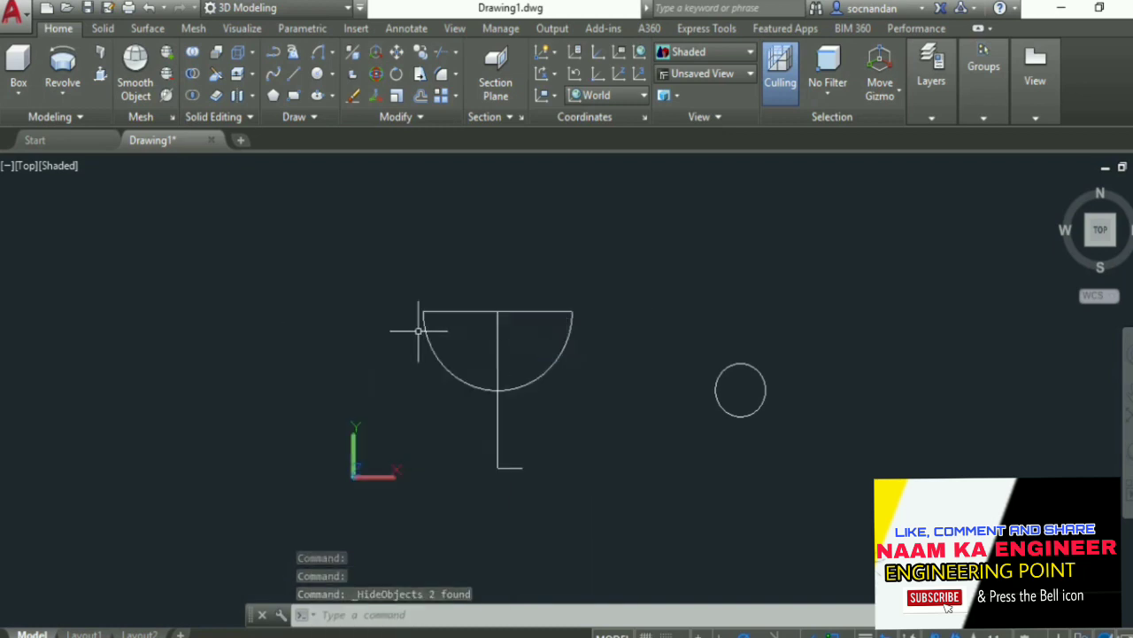
- Draw lines from the semicircle's left end 32 units up and 38 units to the left
{"action": "type", "text": "l"}
{"action": "key", "text": "Return"}
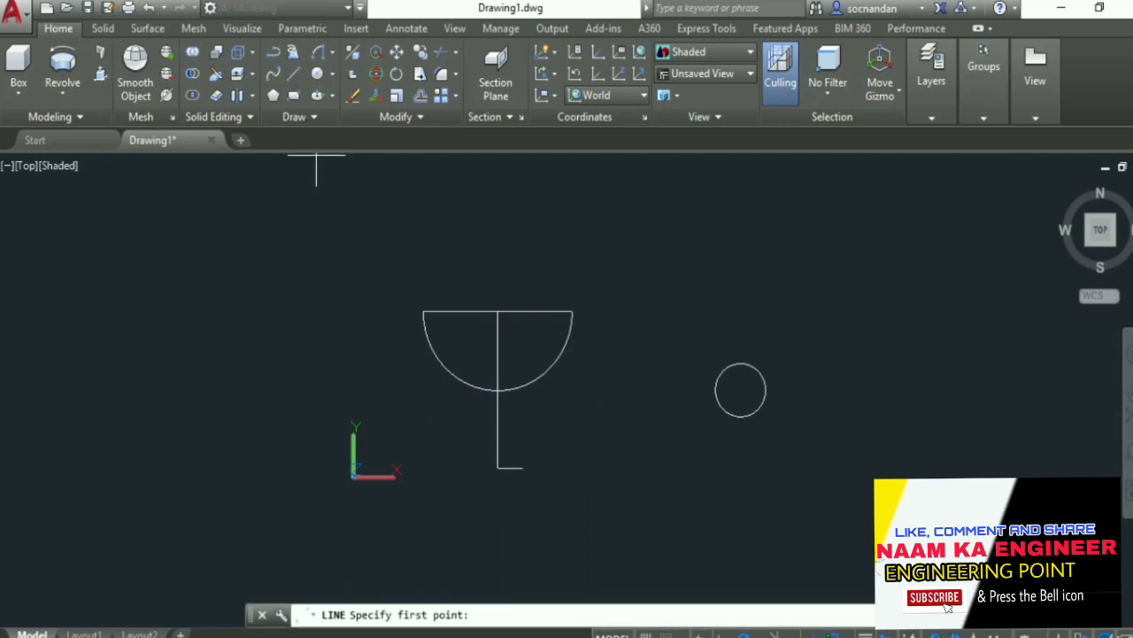
{"action": "left_click", "coordinate": [423, 311]}
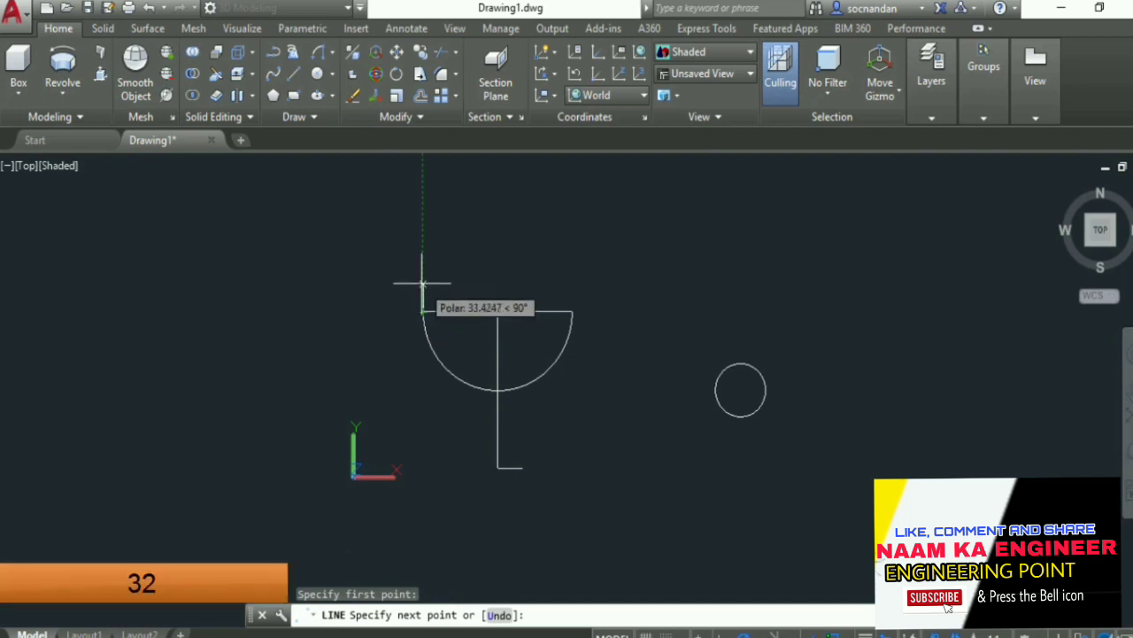
{"action": "type", "text": "32"}
{"action": "key", "text": "Return"}
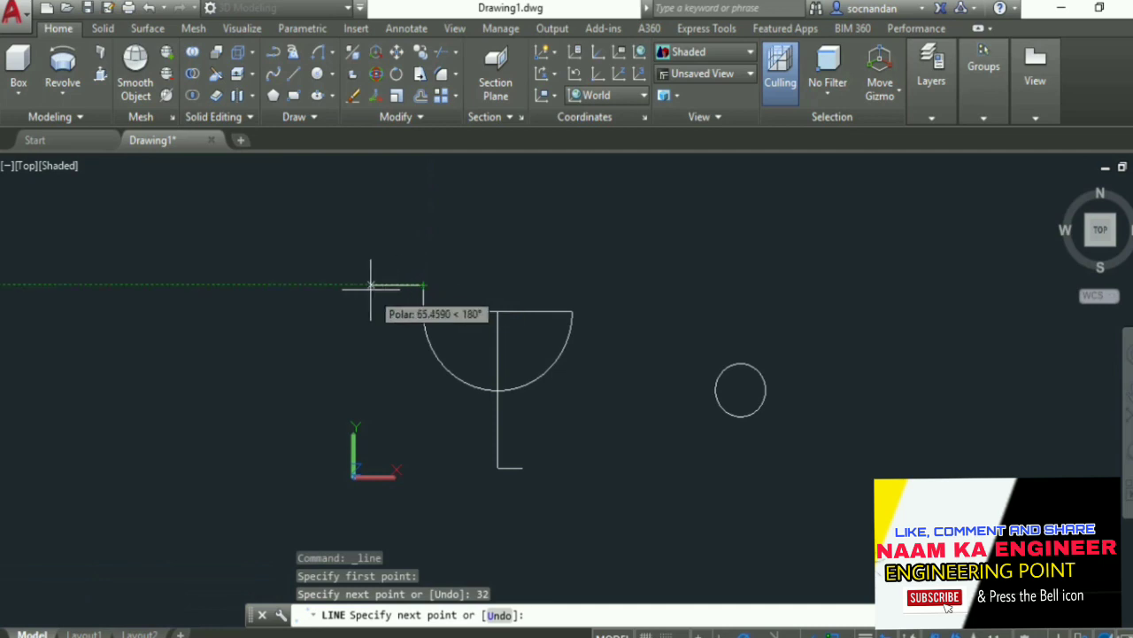
{"action": "type", "text": "38"}
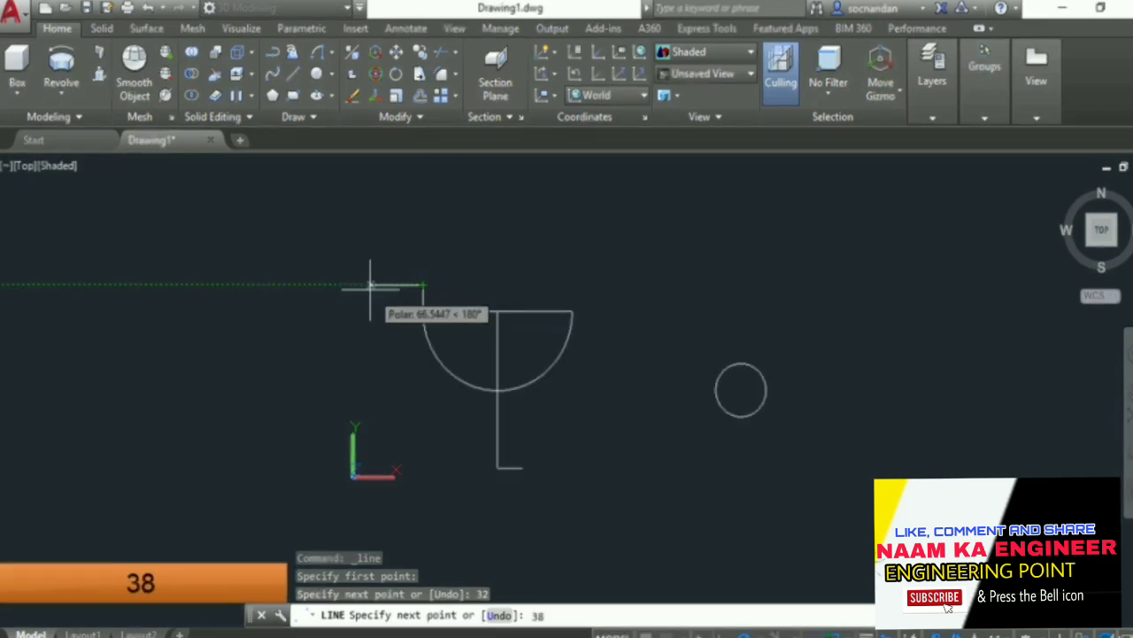
{"action": "key", "text": "Return"}
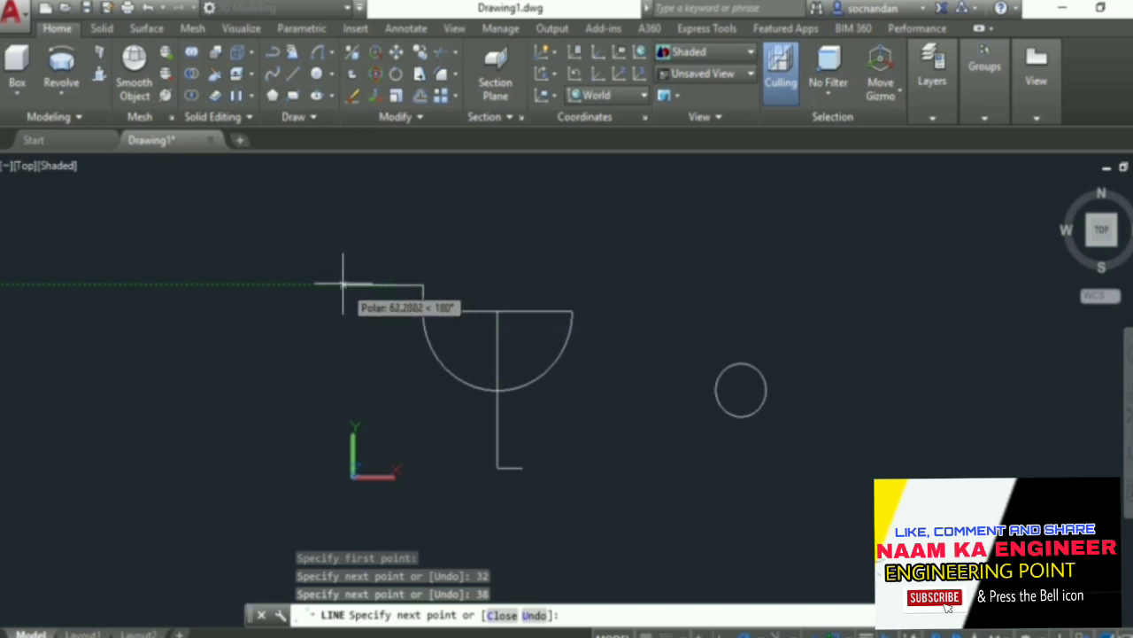
- Continue the lines 43 left, 32 down and 43 right, then back up to close a 43 by 32 rectangle
{"action": "type", "text": "43"}
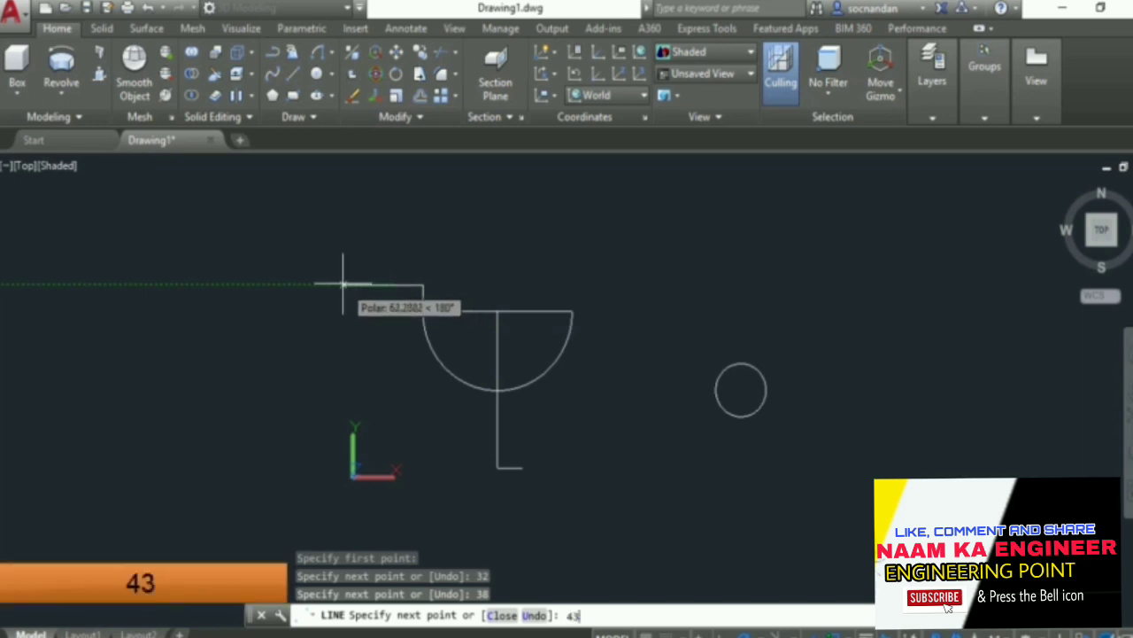
{"action": "key", "text": "Return"}
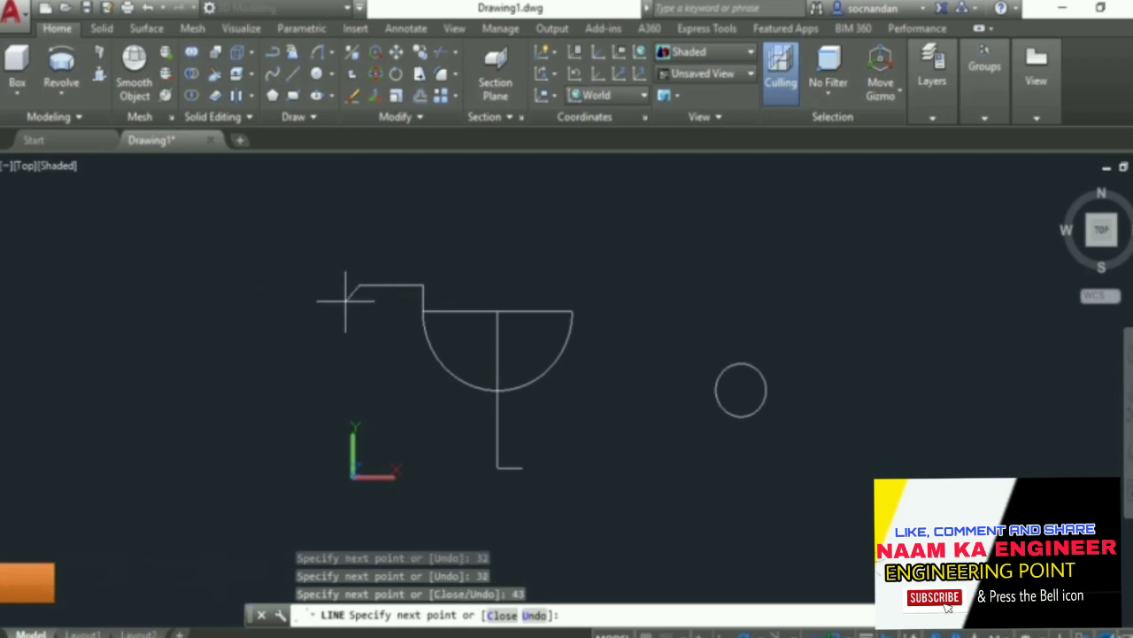
{"action": "type", "text": "32"}
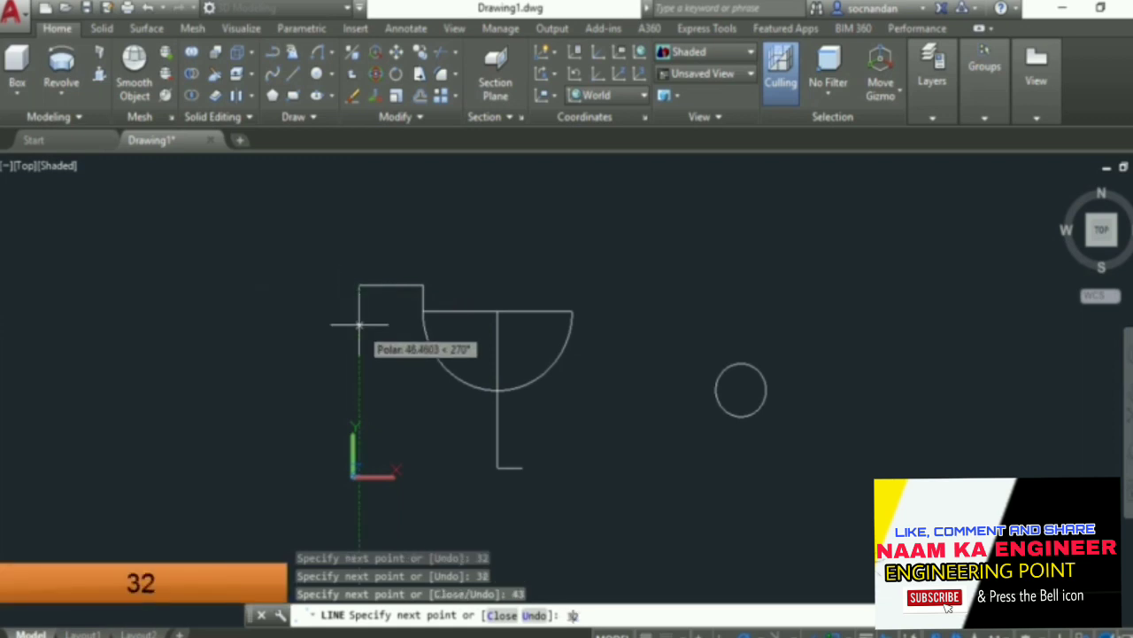
{"action": "key", "text": "Return"}
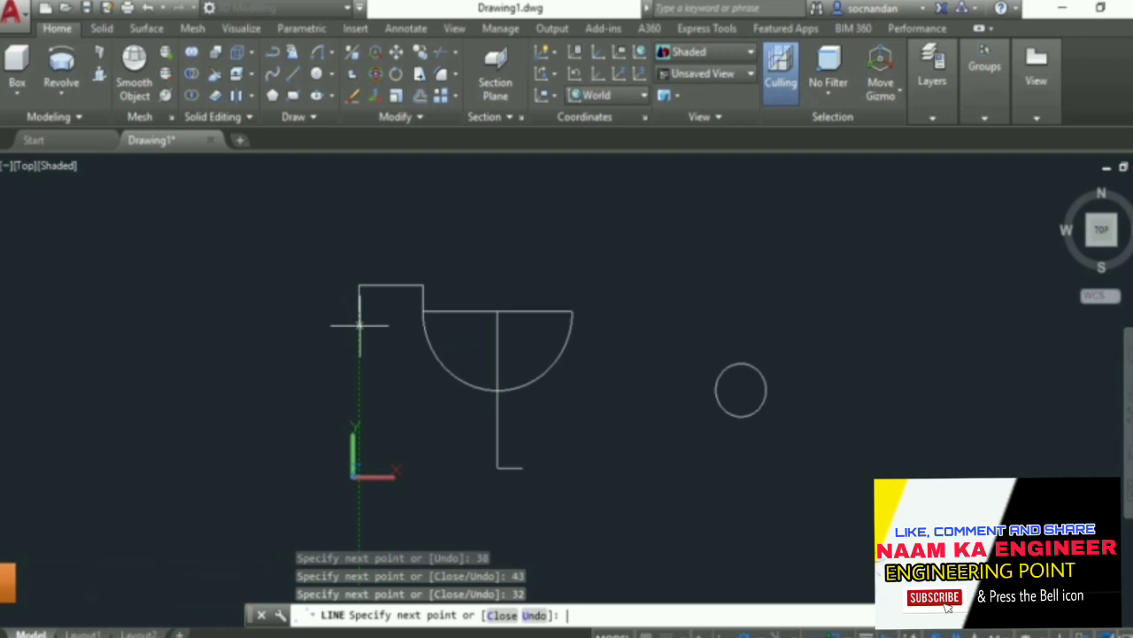
{"action": "type", "text": "43"}
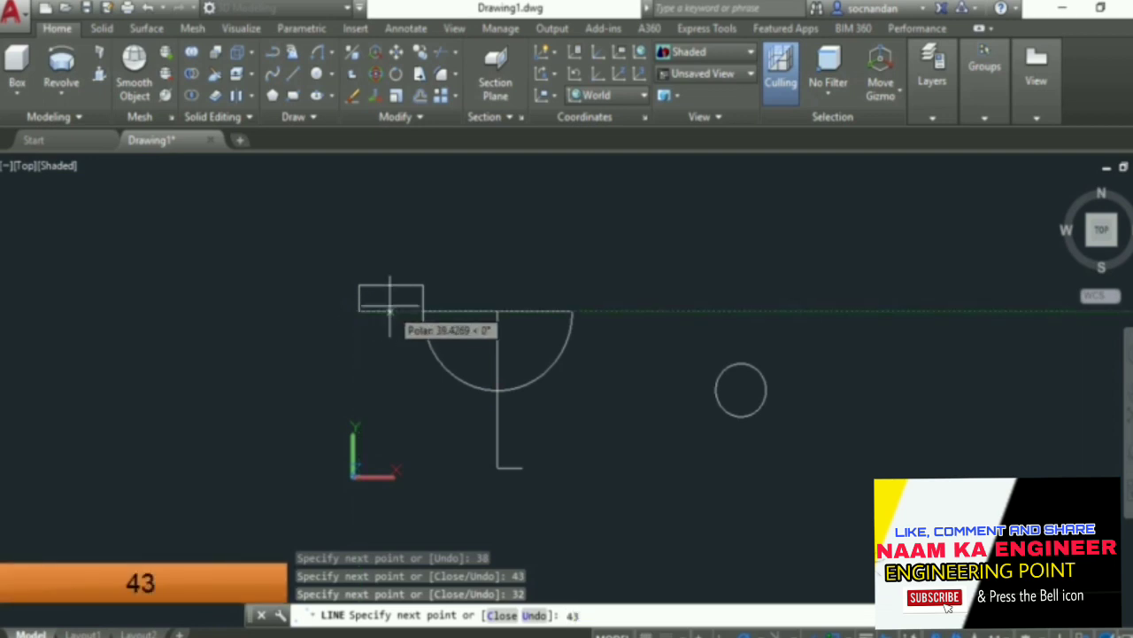
{"action": "key", "text": "Return"}
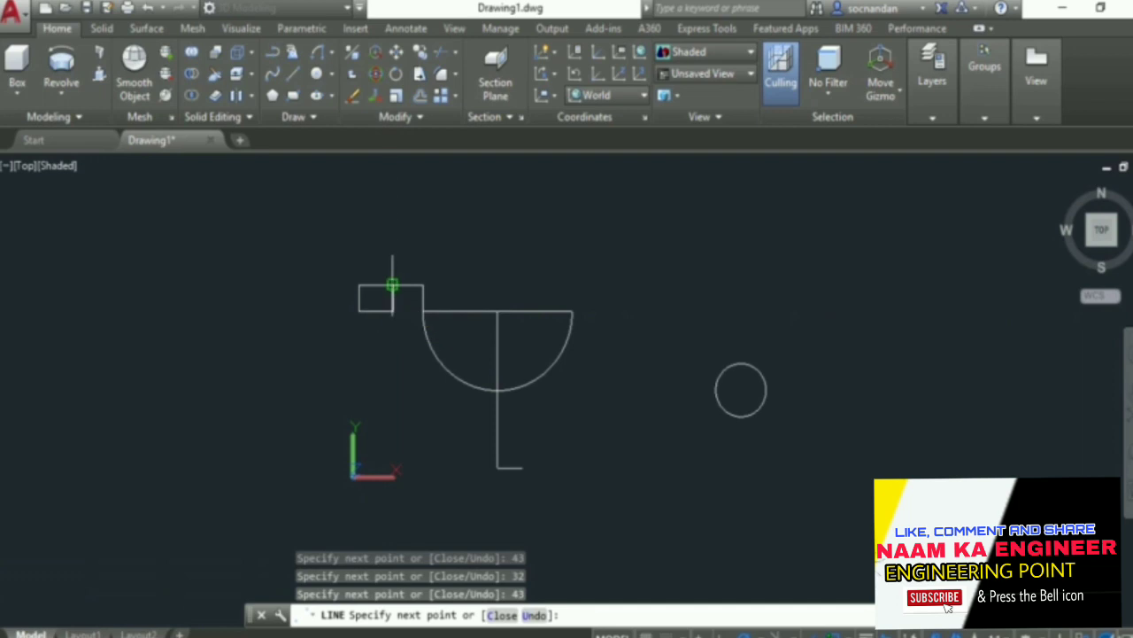
{"action": "key", "text": "Return"}
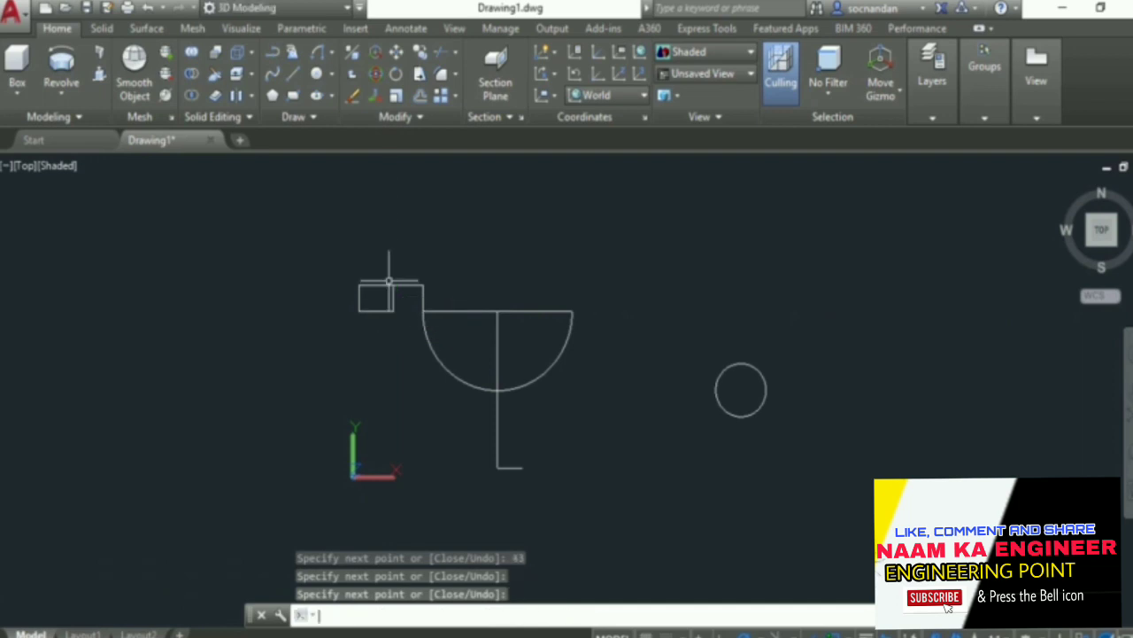
- Join the four lines of the 43 by 32 rectangle into one polyline
{"action": "left_click", "coordinate": [342, 273]}
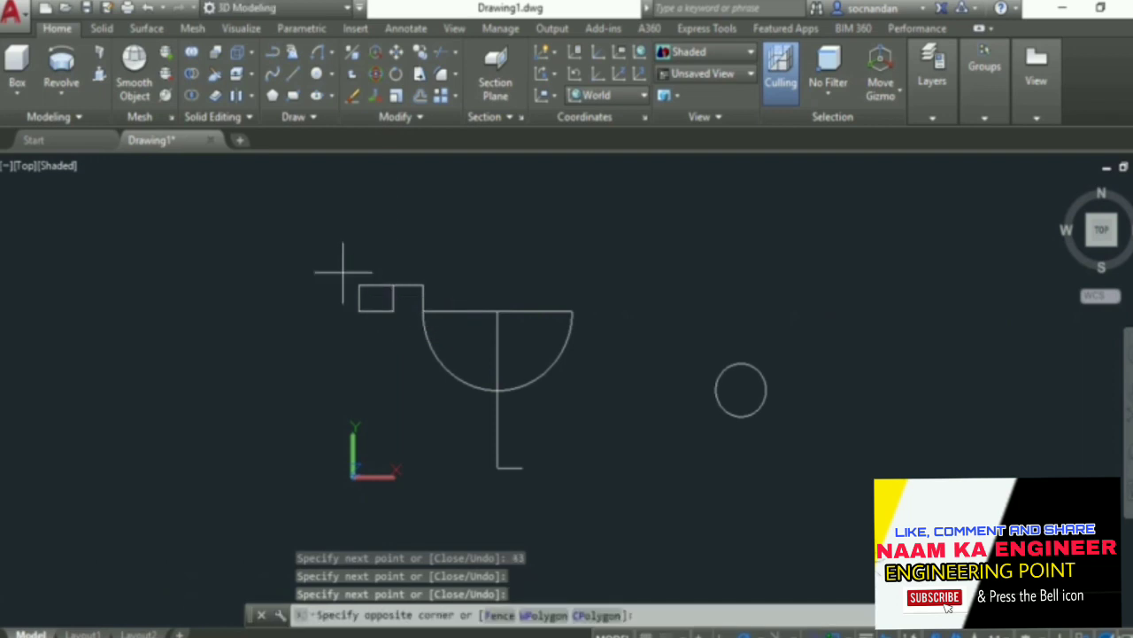
{"action": "left_click", "coordinate": [406, 322]}
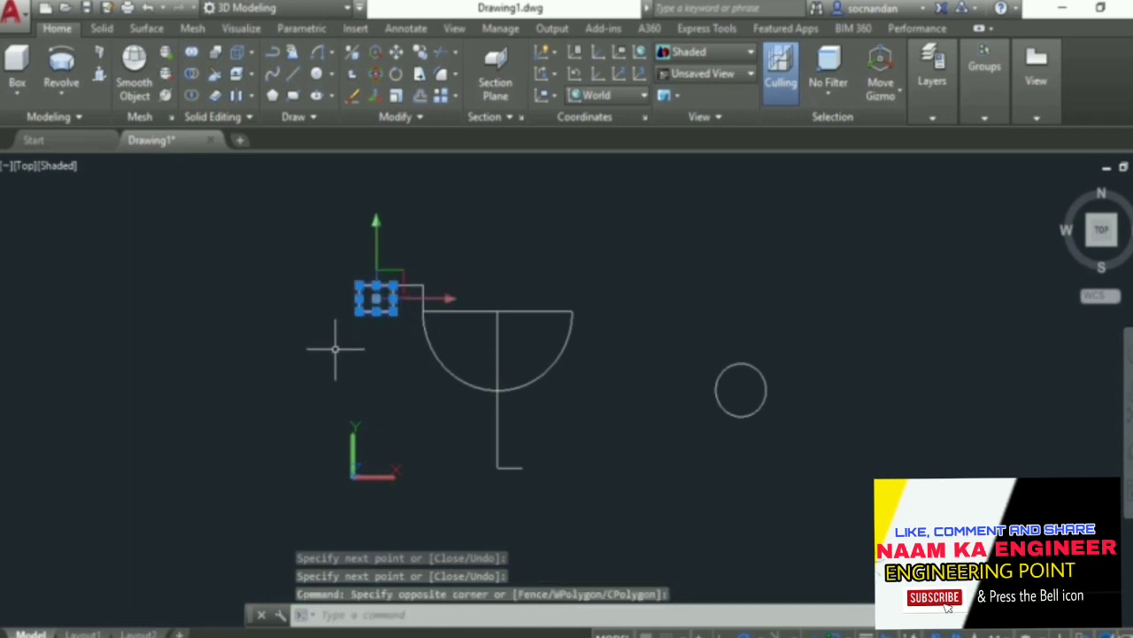
{"action": "type", "text": "3"}
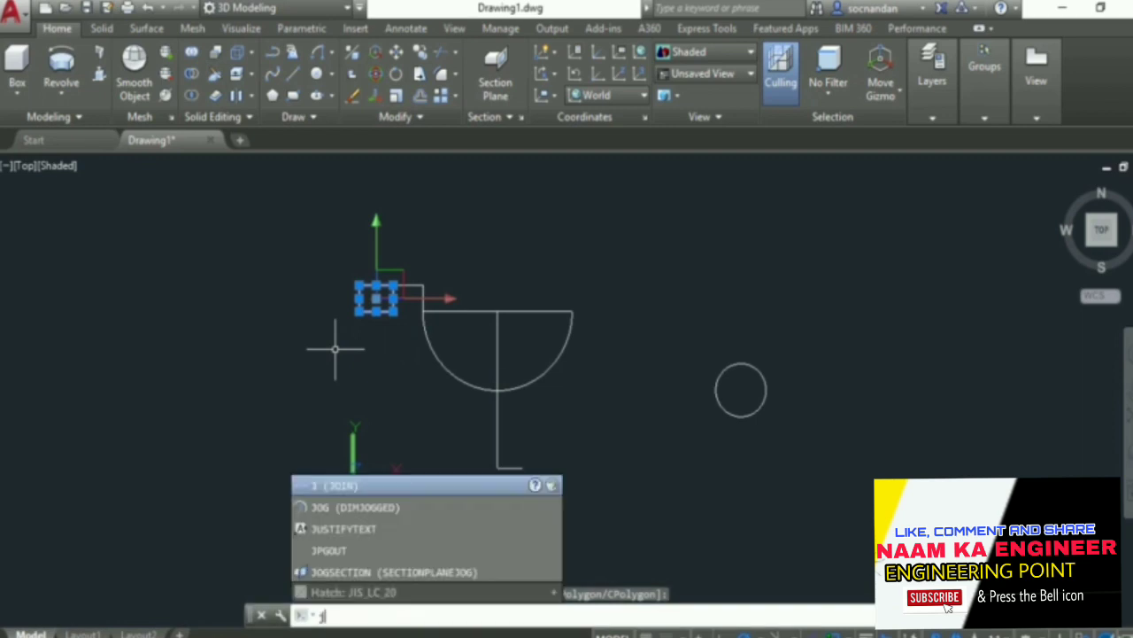
{"action": "key", "text": "Return"}
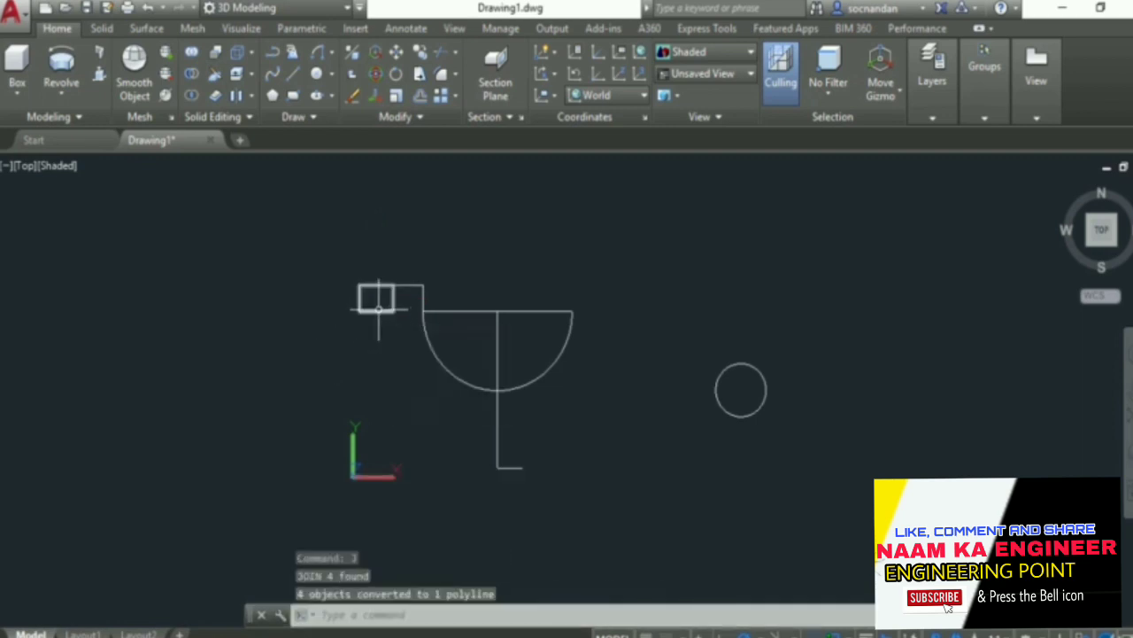
- Revolve the rectangle 360° as a solid about the 32-unit vertical line at the semicircle's left end
{"action": "left_click", "coordinate": [67, 90]}
{"action": "left_click", "coordinate": [86, 198]}
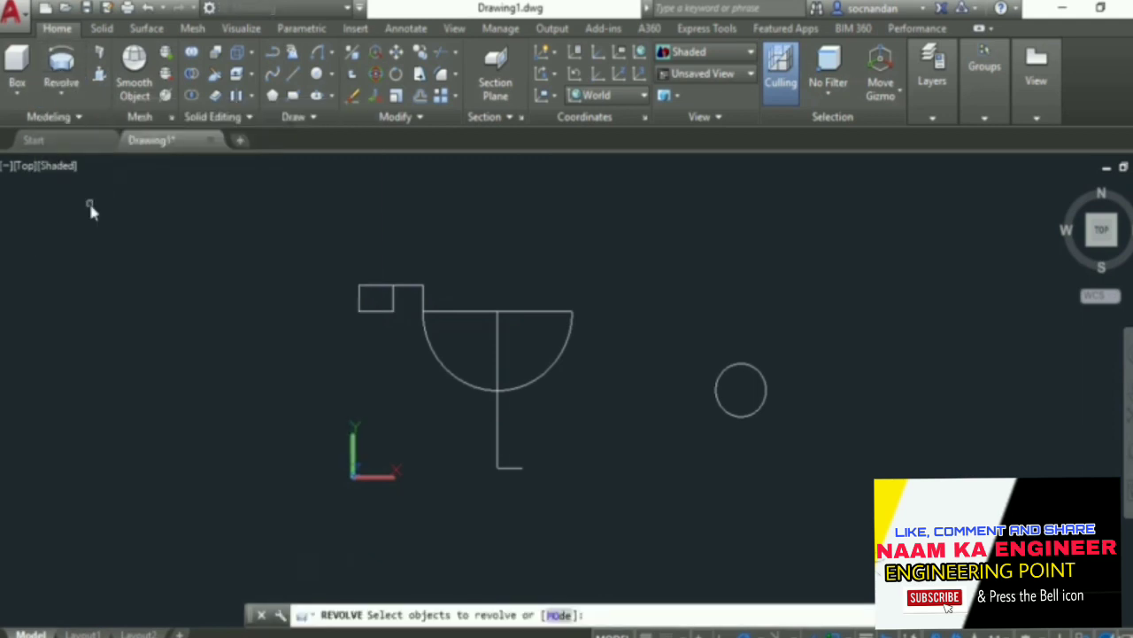
{"action": "left_click", "coordinate": [360, 302]}
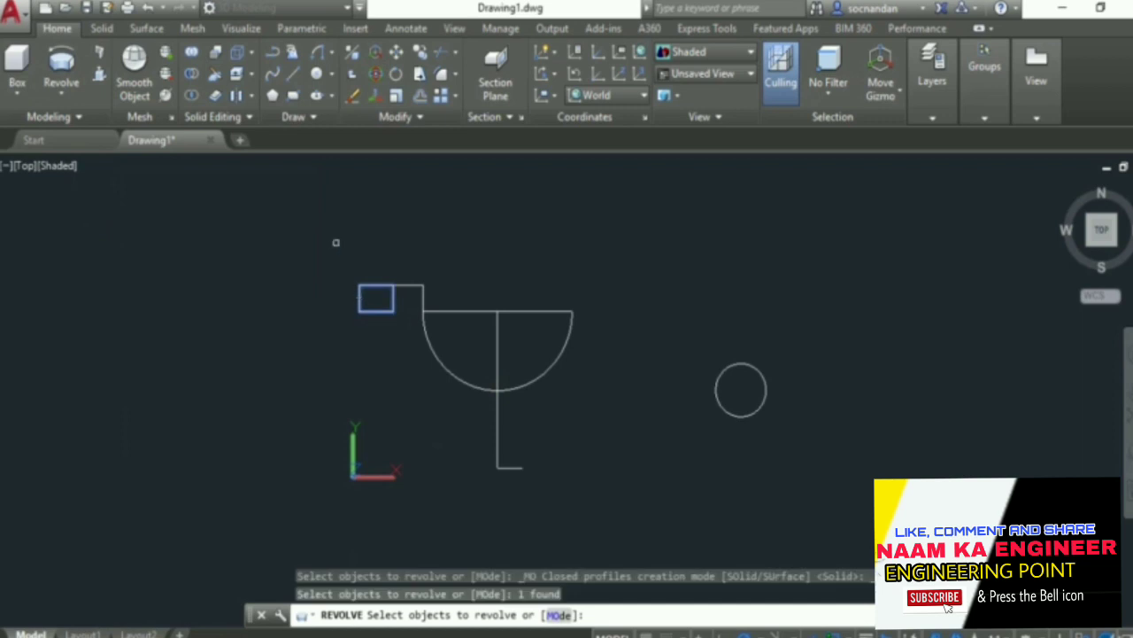
{"action": "right_click", "coordinate": [335, 232]}
{"action": "left_click", "coordinate": [340, 243]}
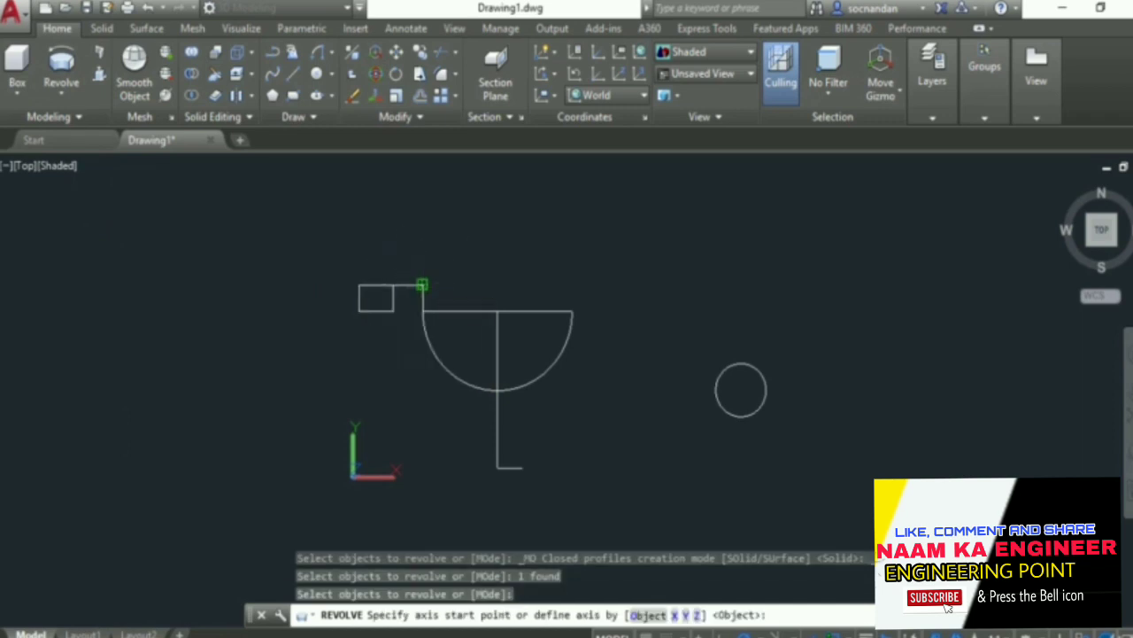
{"action": "left_click", "coordinate": [422, 284]}
{"action": "left_click", "coordinate": [423, 311]}
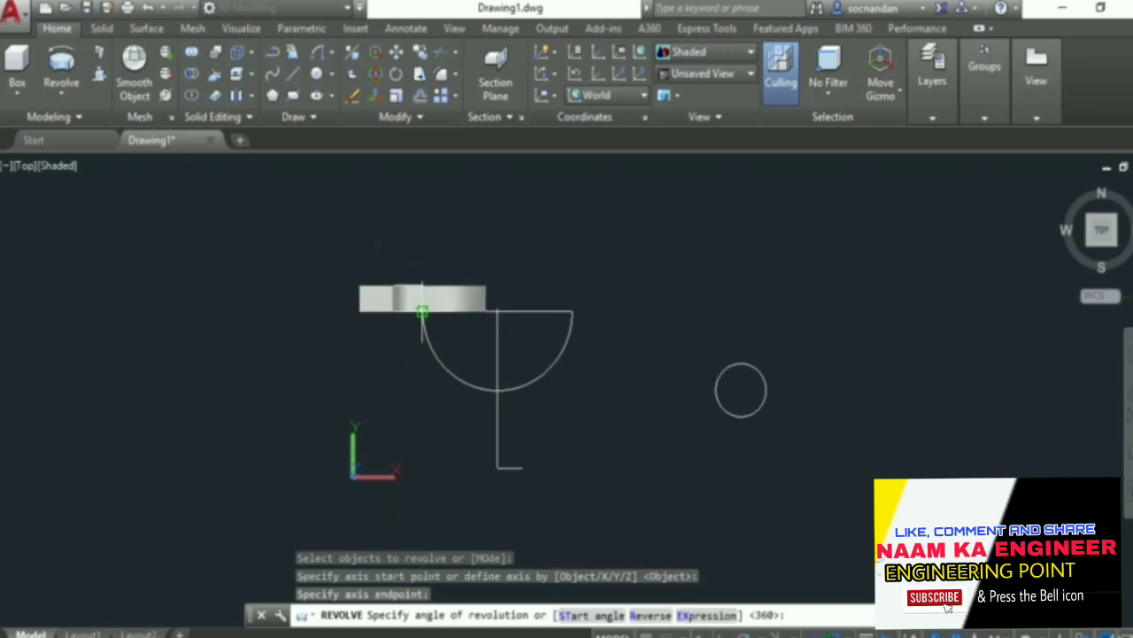
{"action": "key", "text": "Return"}
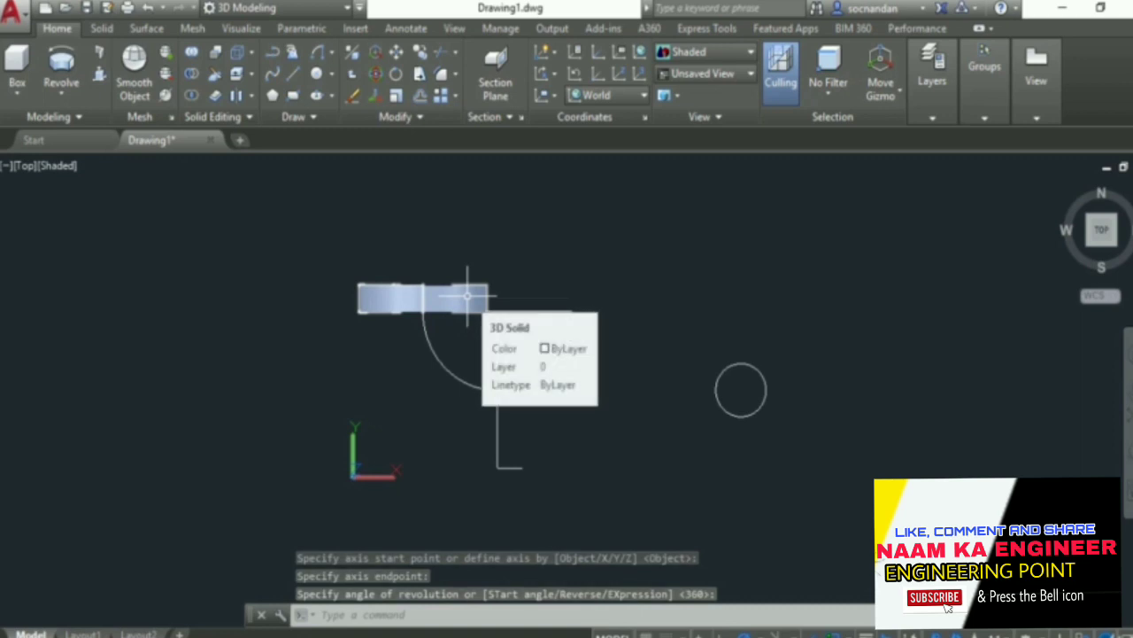
- Copy the revolved ring 190 units to the right, onto the semicircle's other end
{"action": "left_click", "coordinate": [468, 297]}
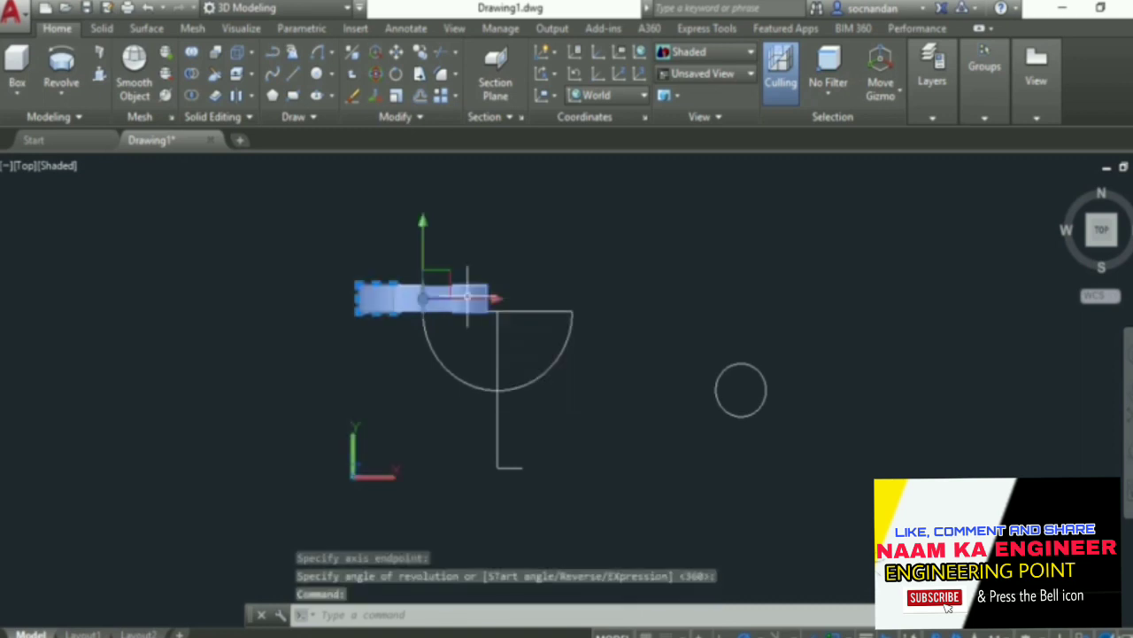
{"action": "left_click", "coordinate": [420, 52]}
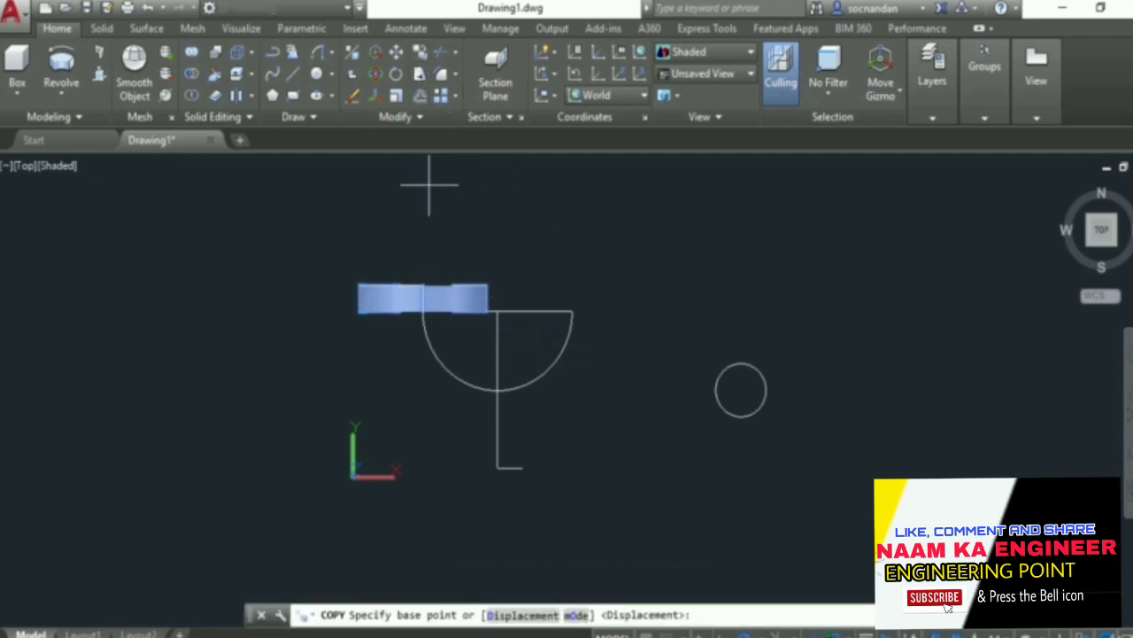
{"action": "left_click", "coordinate": [423, 236]}
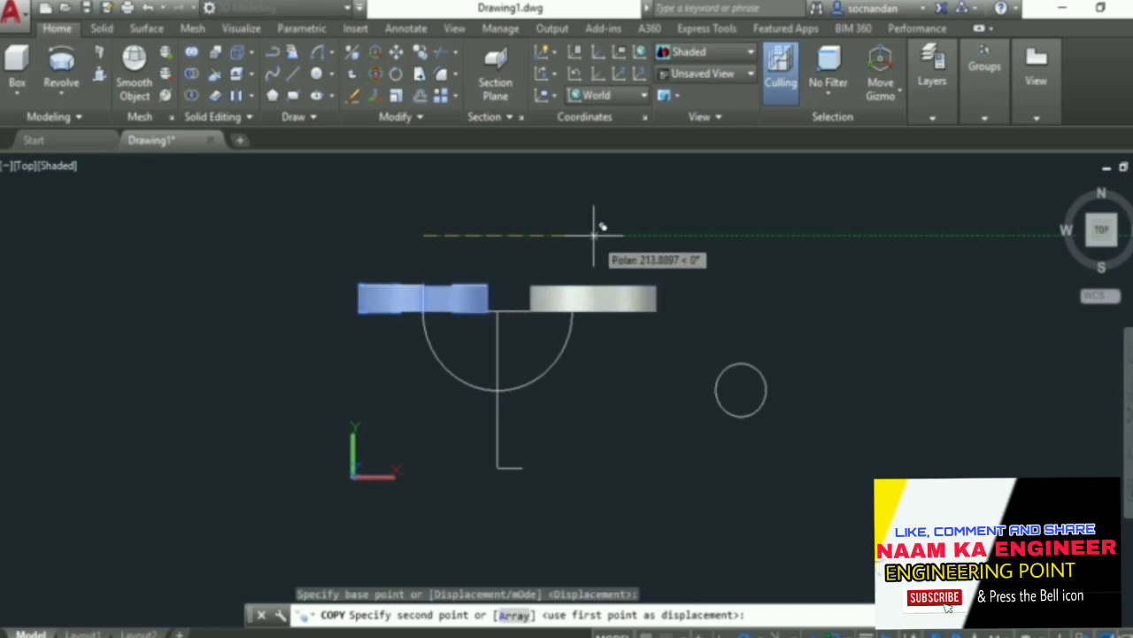
{"action": "type", "text": "190"}
{"action": "key", "text": "Return"}
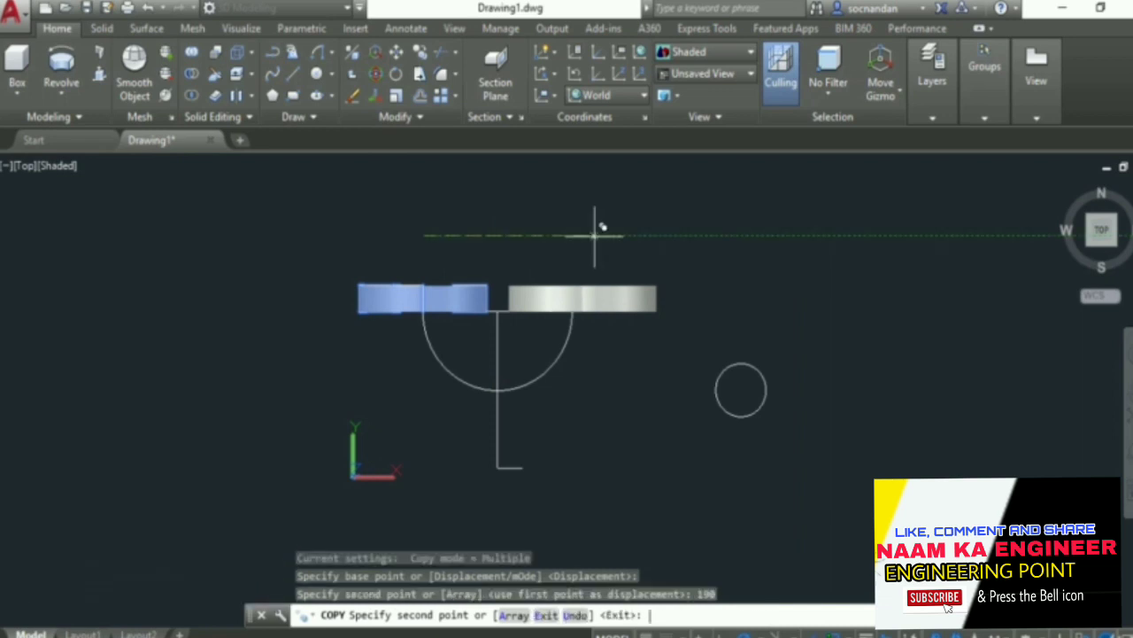
{"action": "key", "text": "Escape"}
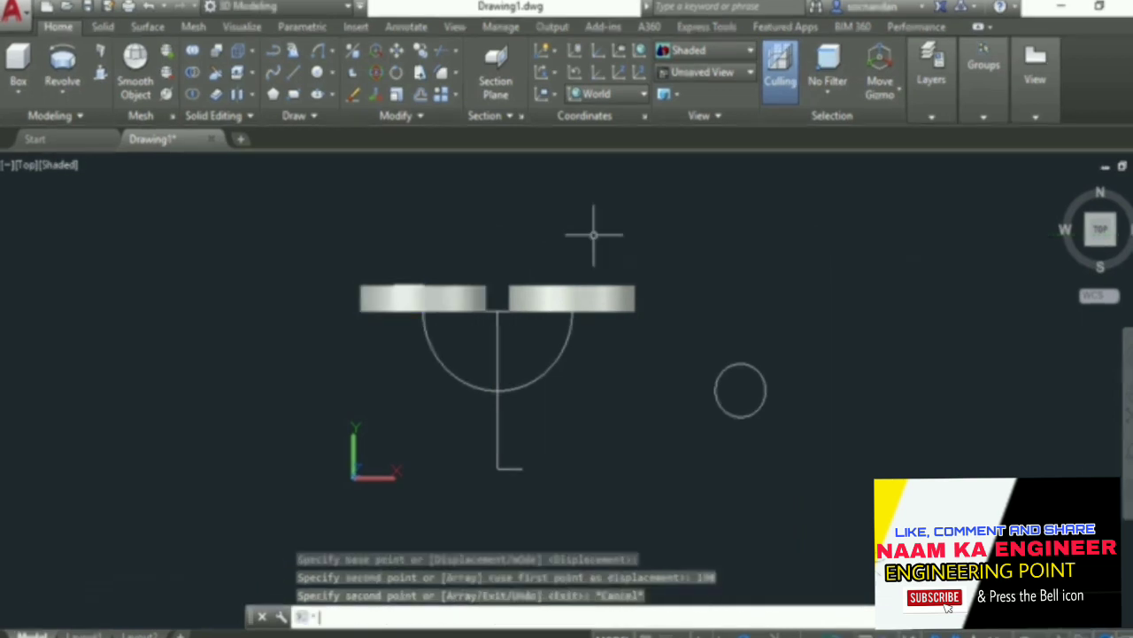
- Hide both revolved rings so only the construction geometry is displayed
{"action": "left_click", "coordinate": [602, 299]}
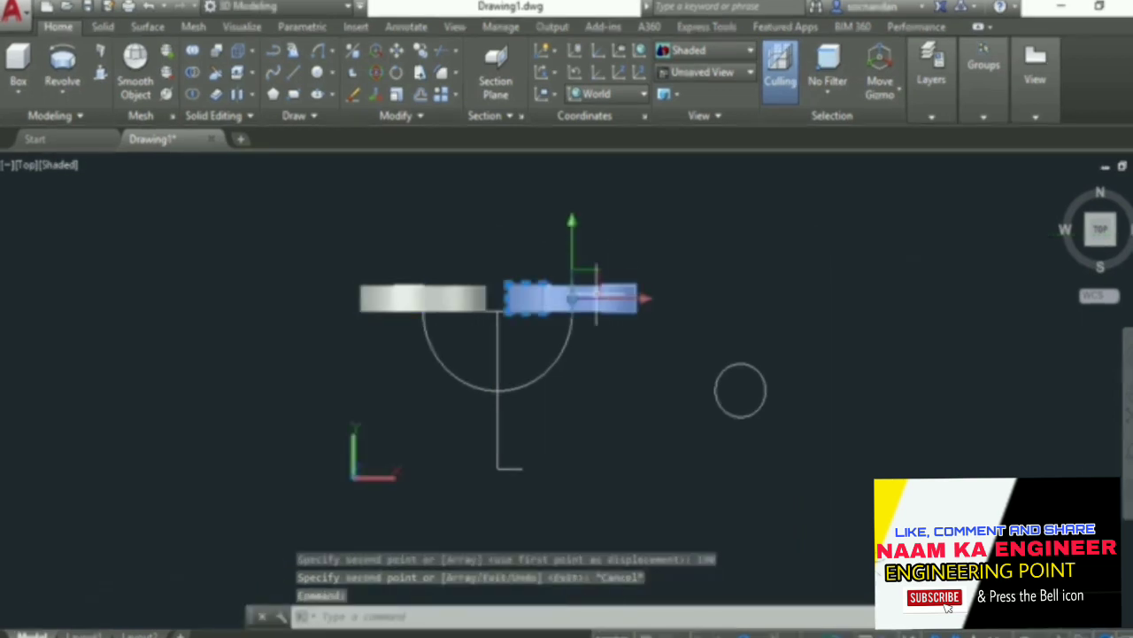
{"action": "left_click", "coordinate": [456, 298]}
{"action": "right_click", "coordinate": [655, 236]}
{"action": "mouse_move", "coordinate": [678, 325]}
{"action": "left_click", "coordinate": [886, 350]}
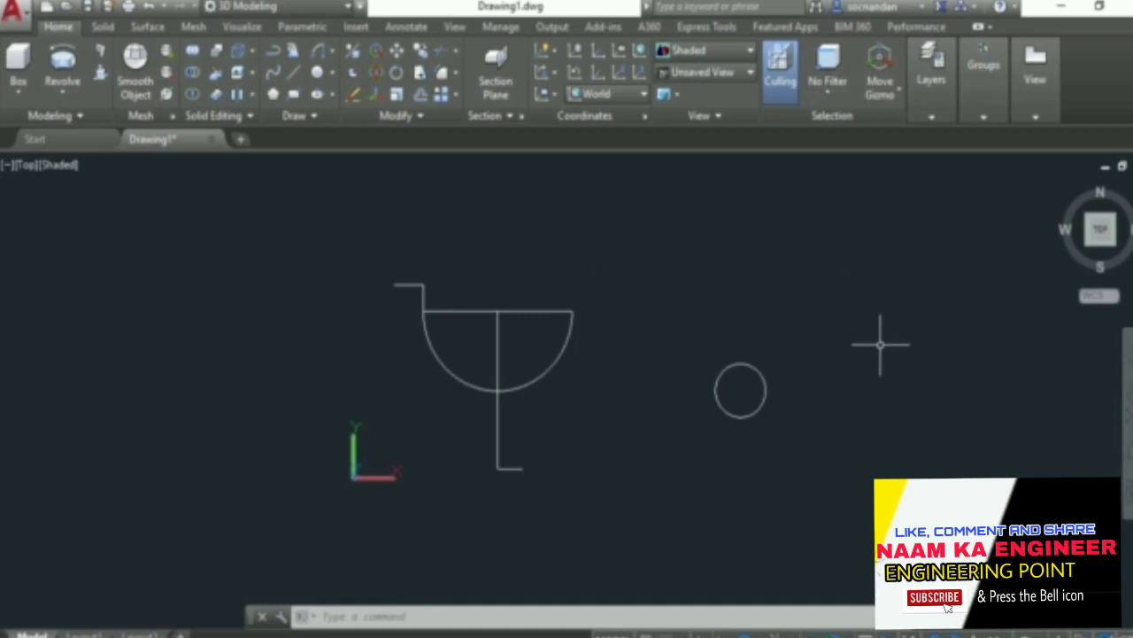
- Draw two consecutive horizontal lines leftward from the semicircle's left end, 38 and 26 units long
{"action": "left_click", "coordinate": [292, 77]}
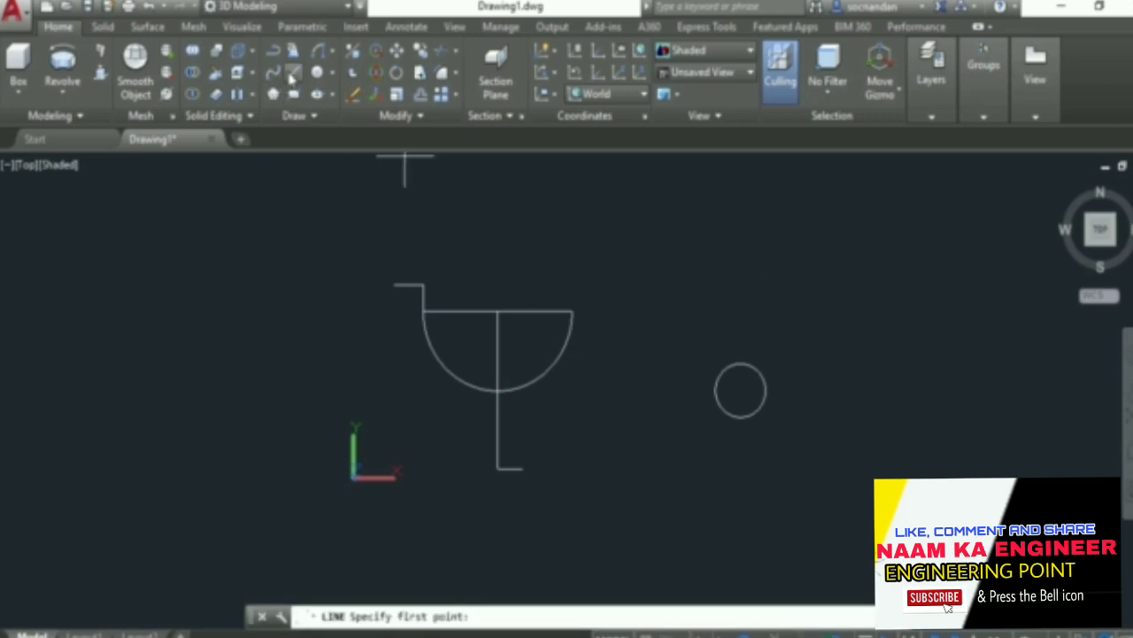
{"action": "left_click", "coordinate": [423, 312]}
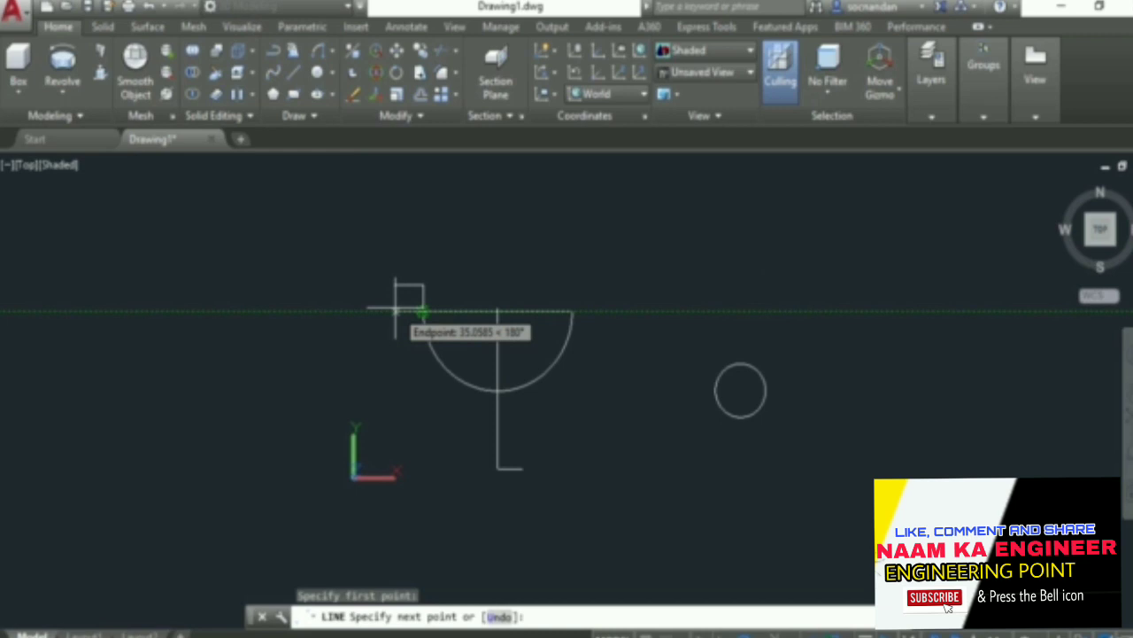
{"action": "type", "text": "38"}
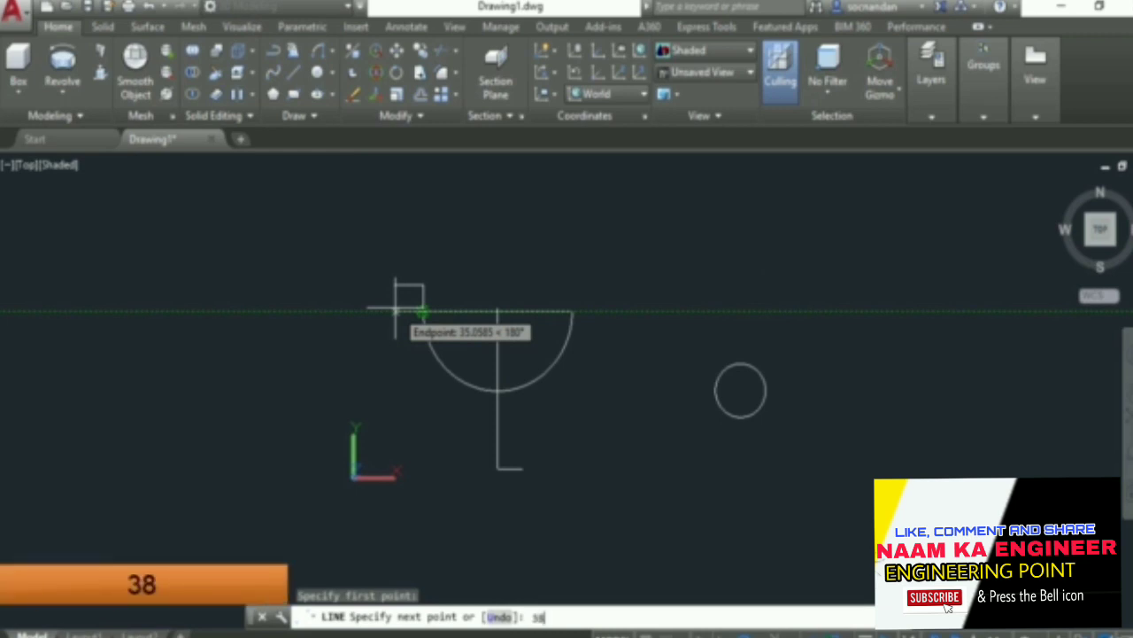
{"action": "key", "text": "Return"}
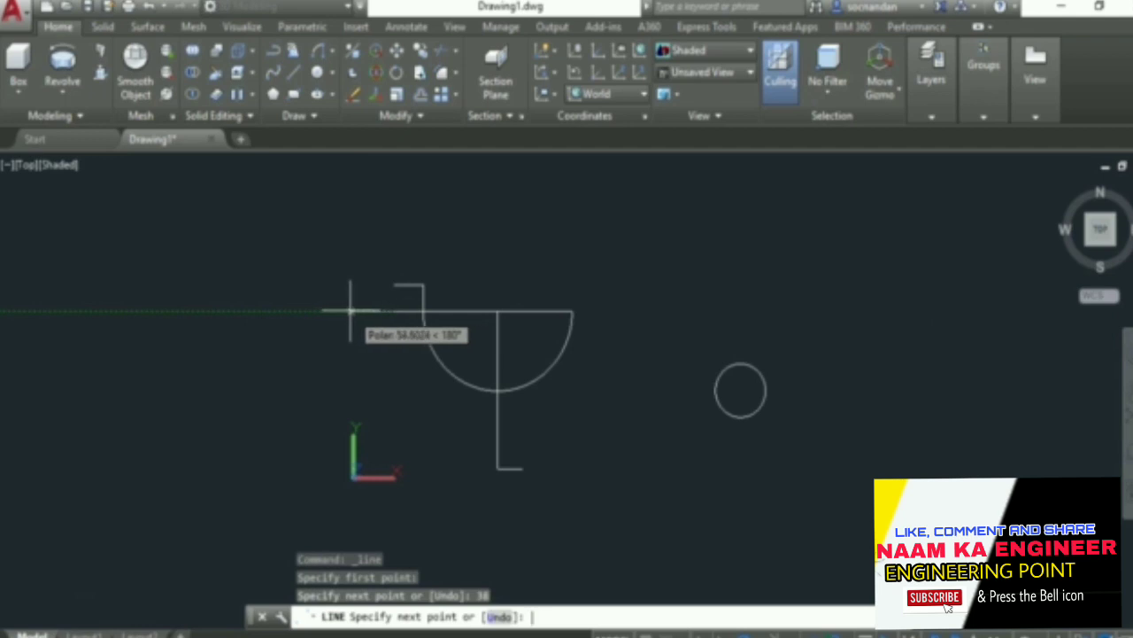
{"action": "type", "text": "26"}
{"action": "key", "text": "Return"}
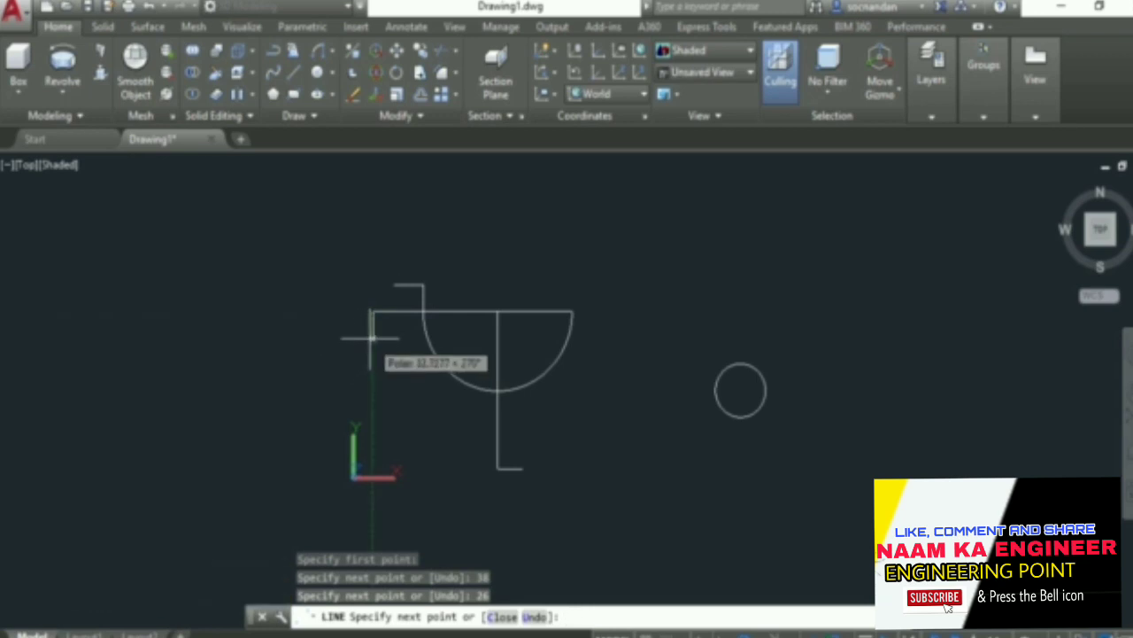
- Continue from the 26-unit line's outer end 14 units down, 8 units right and back up to that line, closing a small rectangle
{"action": "type", "text": "14"}
{"action": "key", "text": "Return"}
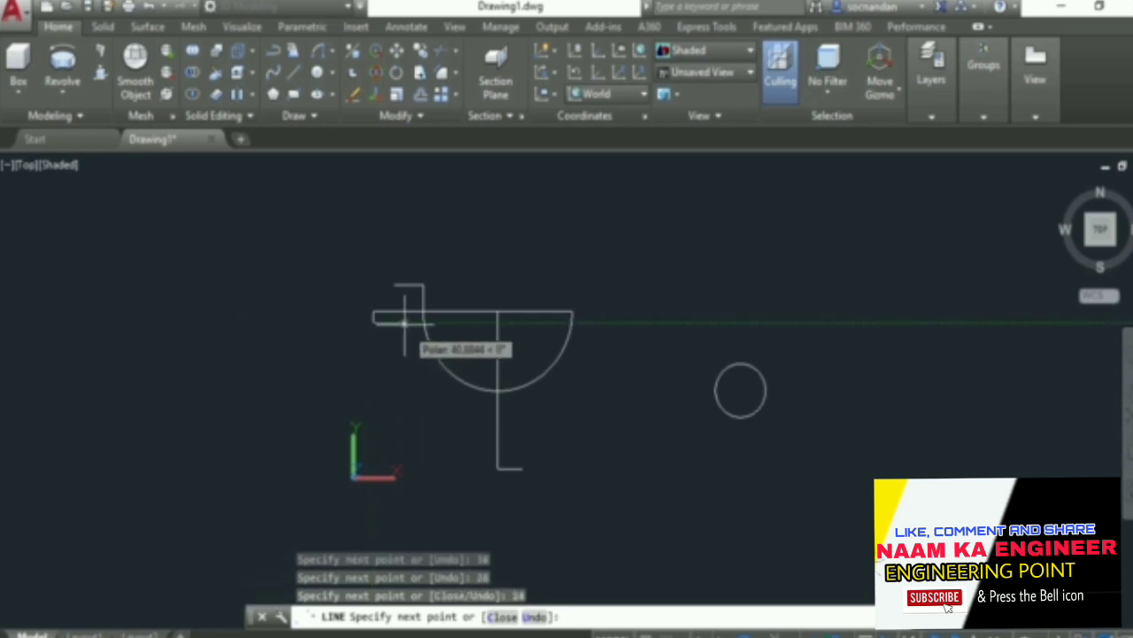
{"action": "type", "text": "8"}
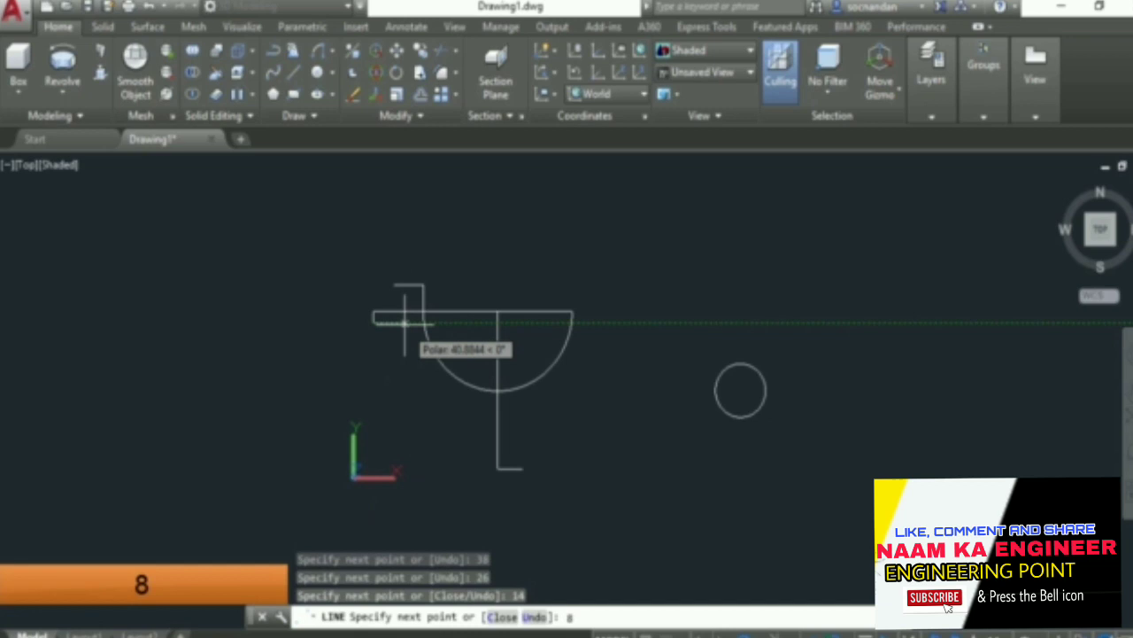
{"action": "key", "text": "Return"}
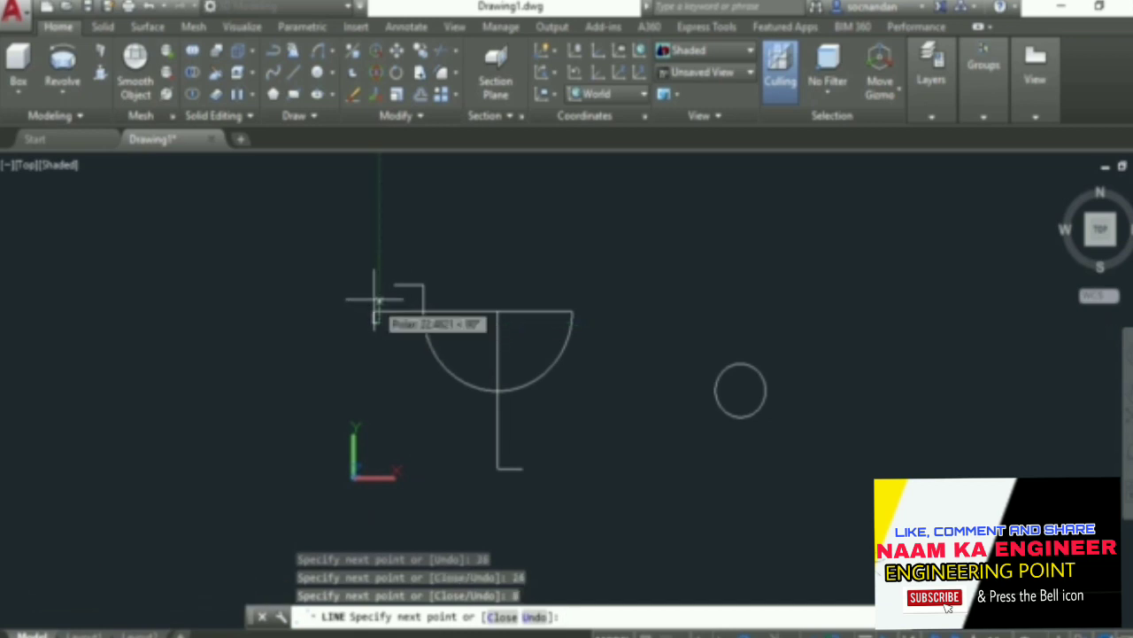
{"action": "scroll", "coordinate": [380, 312], "scroll_direction": "up", "scroll_amount": 5}
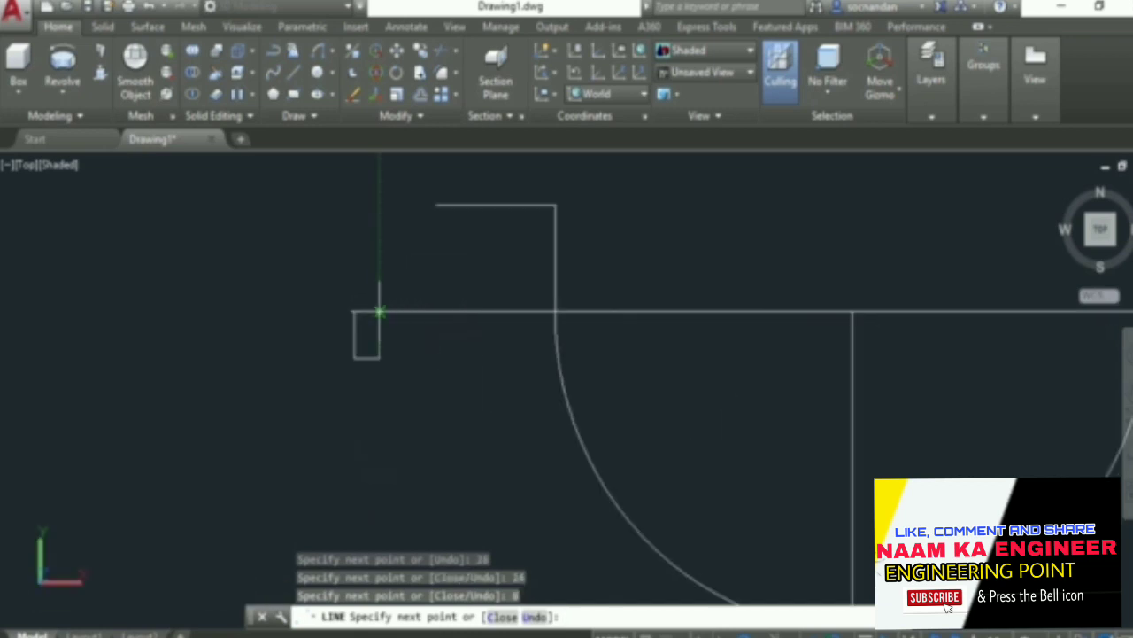
{"action": "left_click", "coordinate": [379, 312]}
{"action": "key", "text": "Return"}
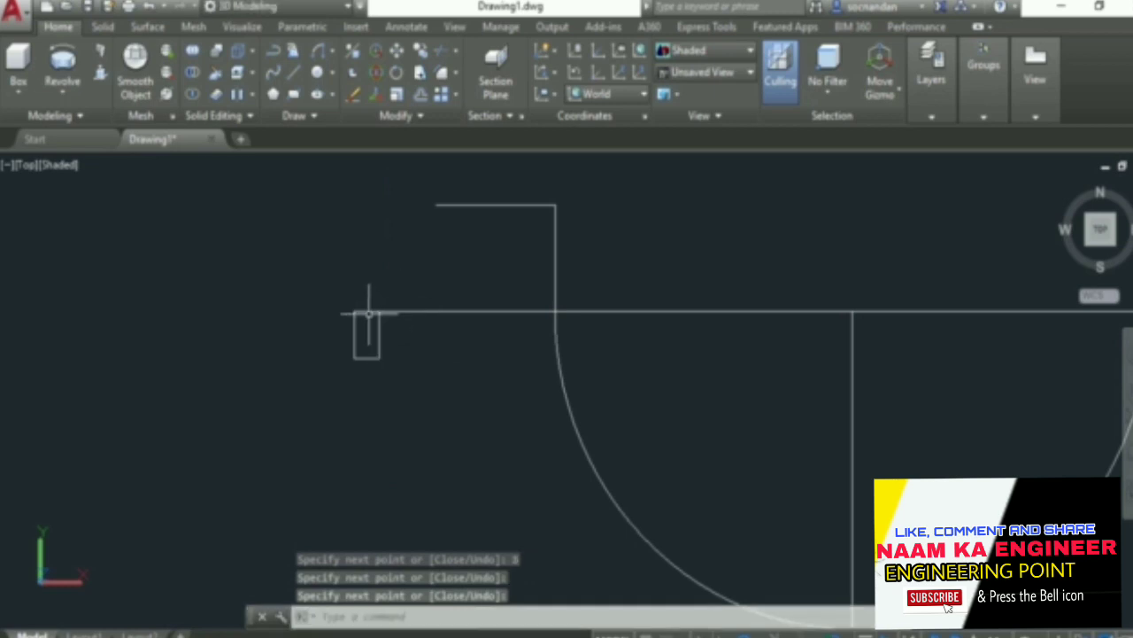
- Trim away the part of the 26-unit line that extends beyond the small rectangle toward the semicircle
{"action": "left_click", "coordinate": [371, 312]}
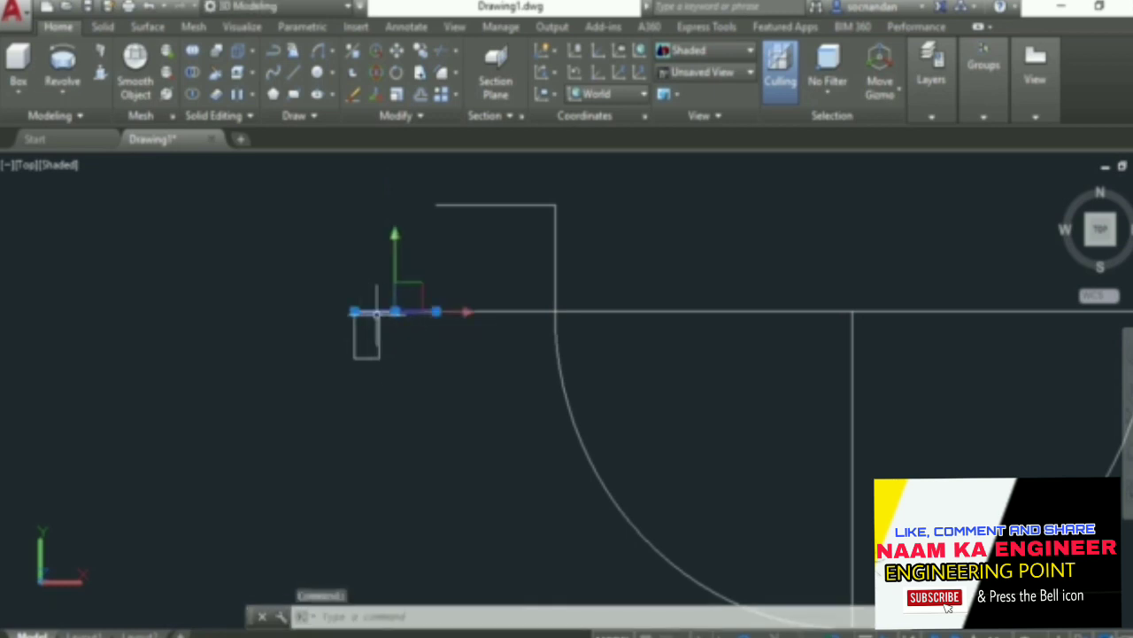
{"action": "key", "text": "Escape"}
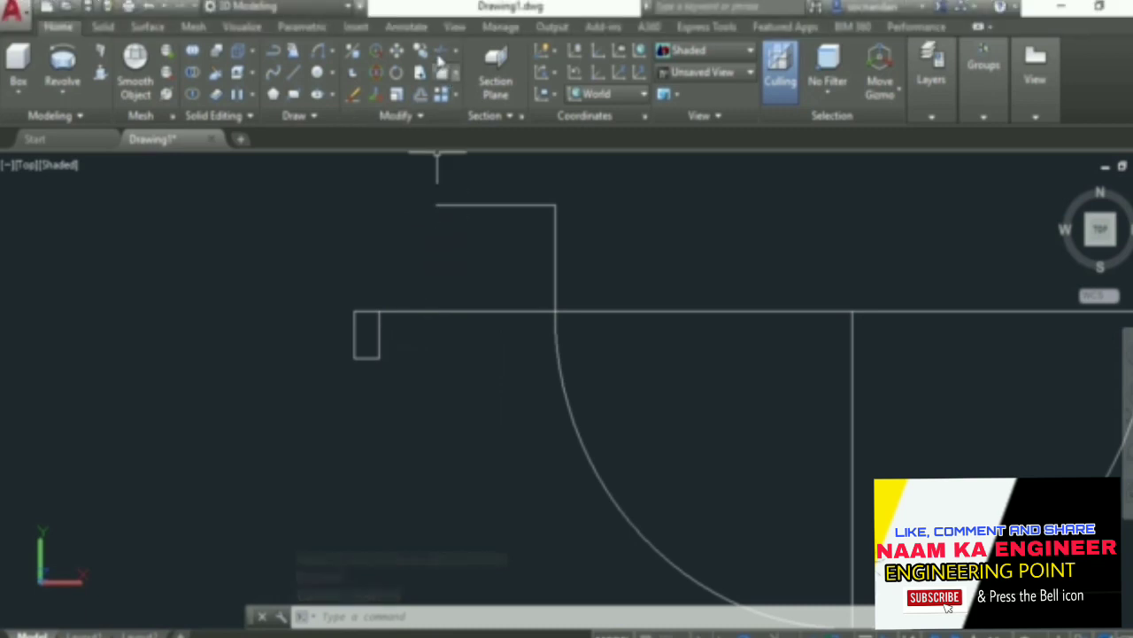
{"action": "left_click", "coordinate": [440, 53]}
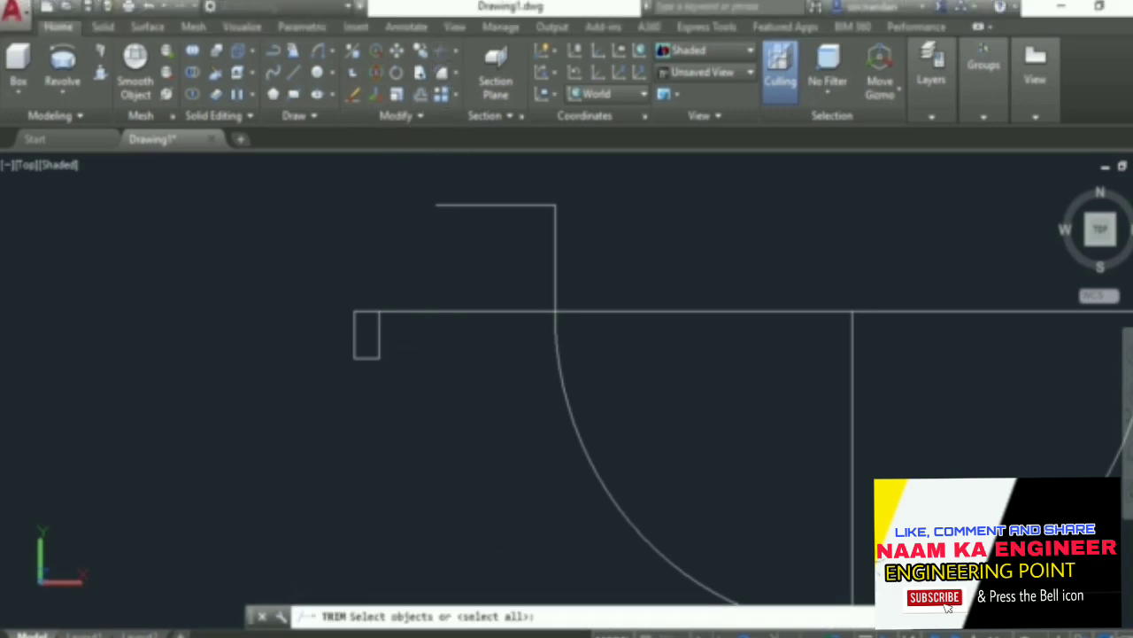
{"action": "key", "text": "Return"}
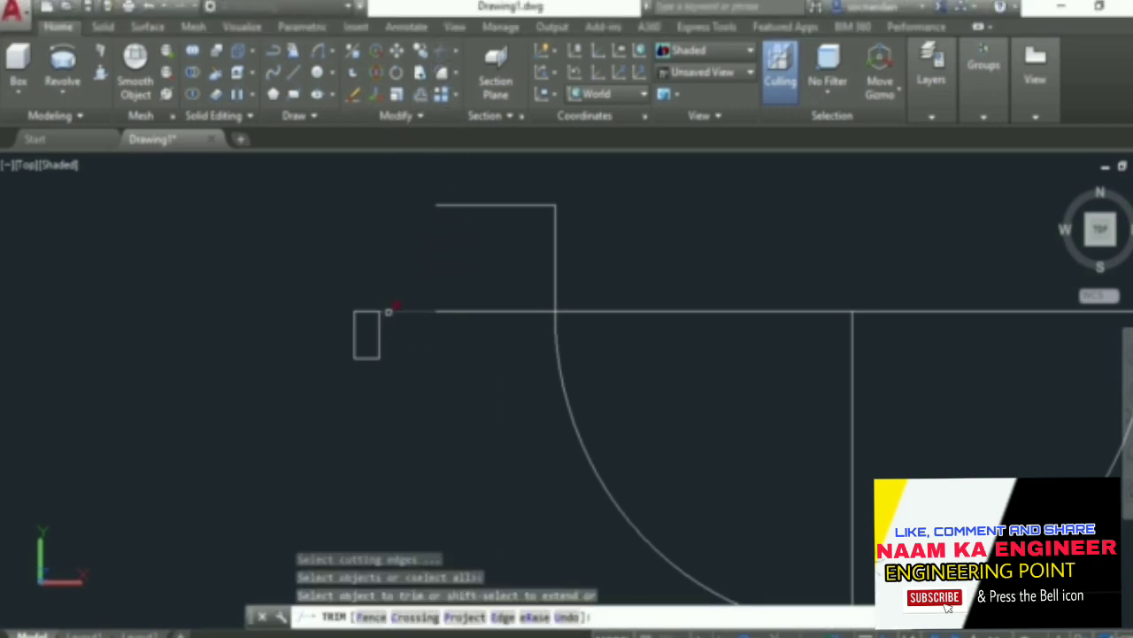
{"action": "right_click", "coordinate": [390, 263]}
{"action": "left_click", "coordinate": [404, 272]}
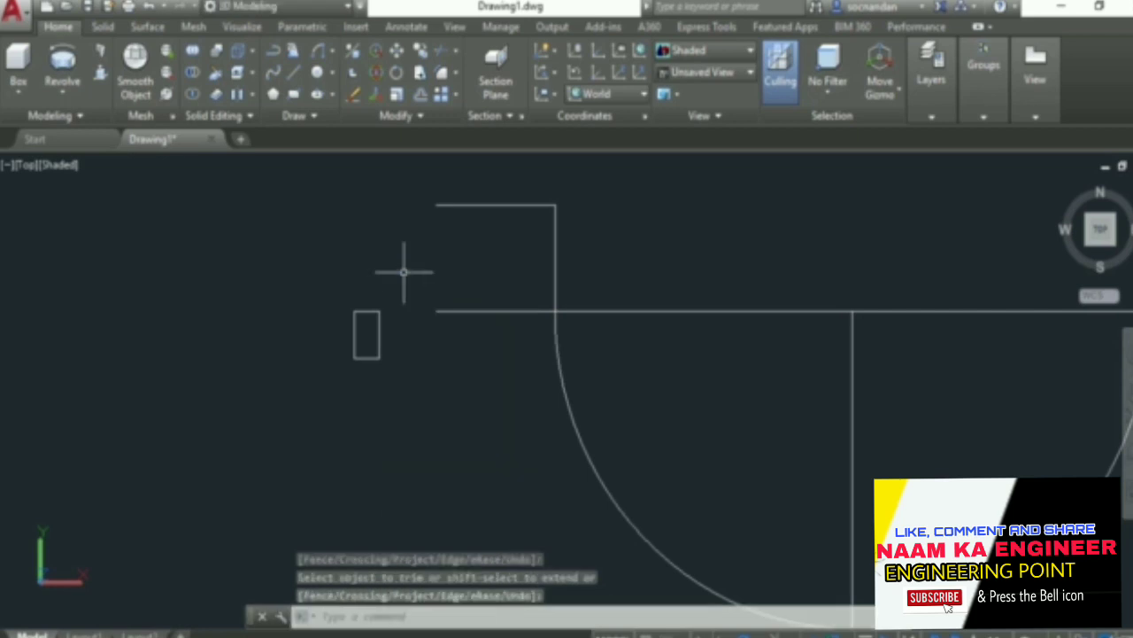
- Join the four lines of the 8 by 14 rectangle into one polyline
{"action": "left_click", "coordinate": [323, 278]}
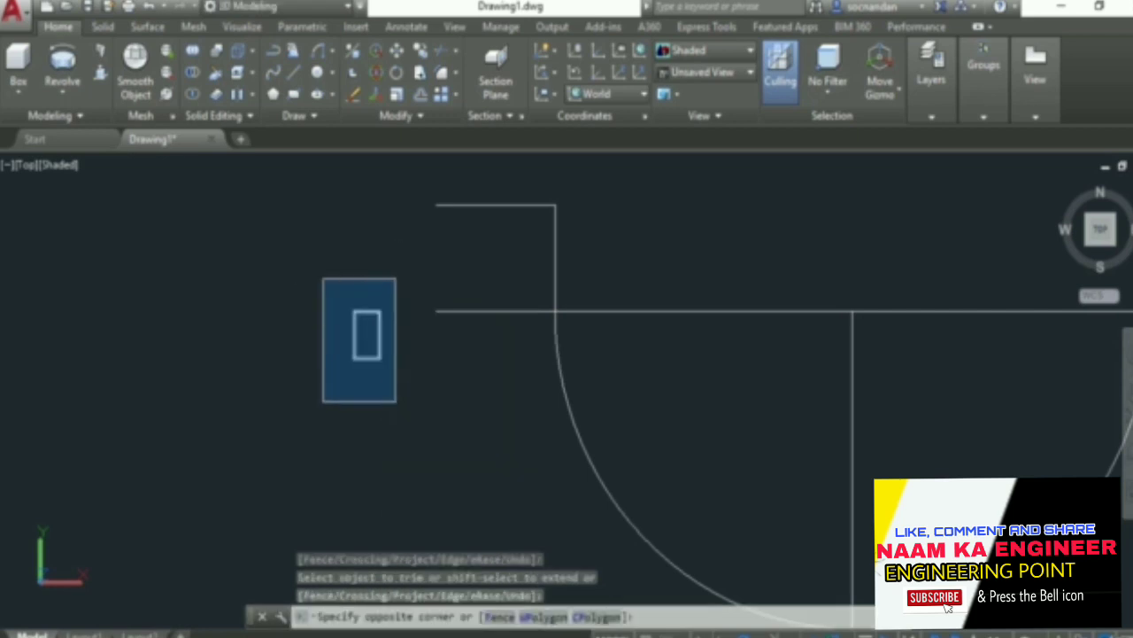
{"action": "left_click", "coordinate": [396, 402]}
{"action": "type", "text": "j"}
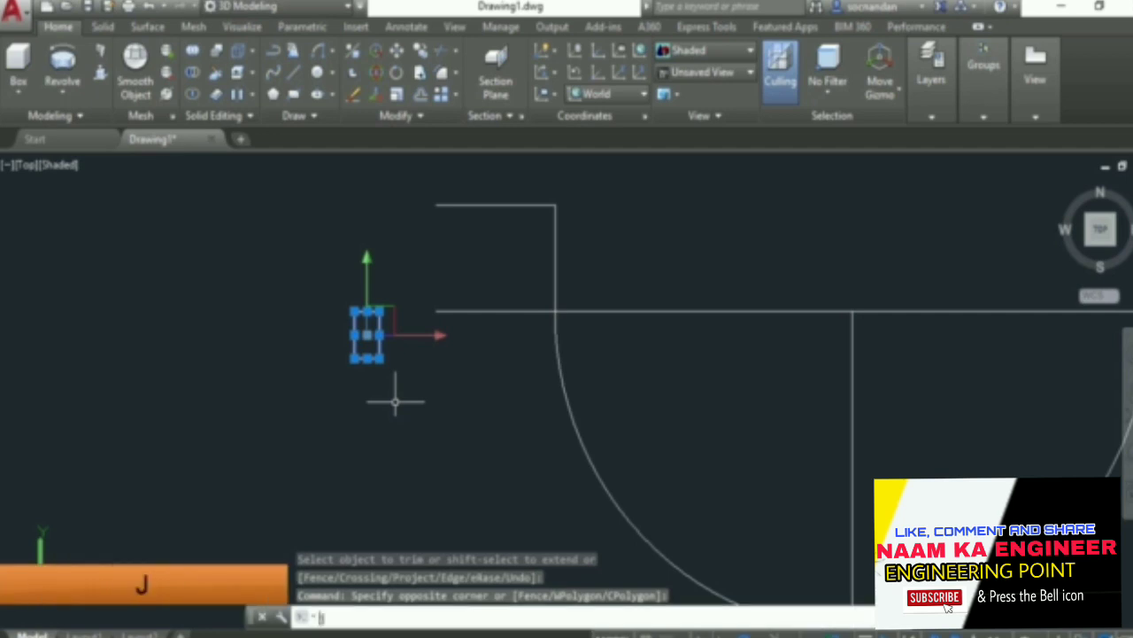
{"action": "key", "text": "Return"}
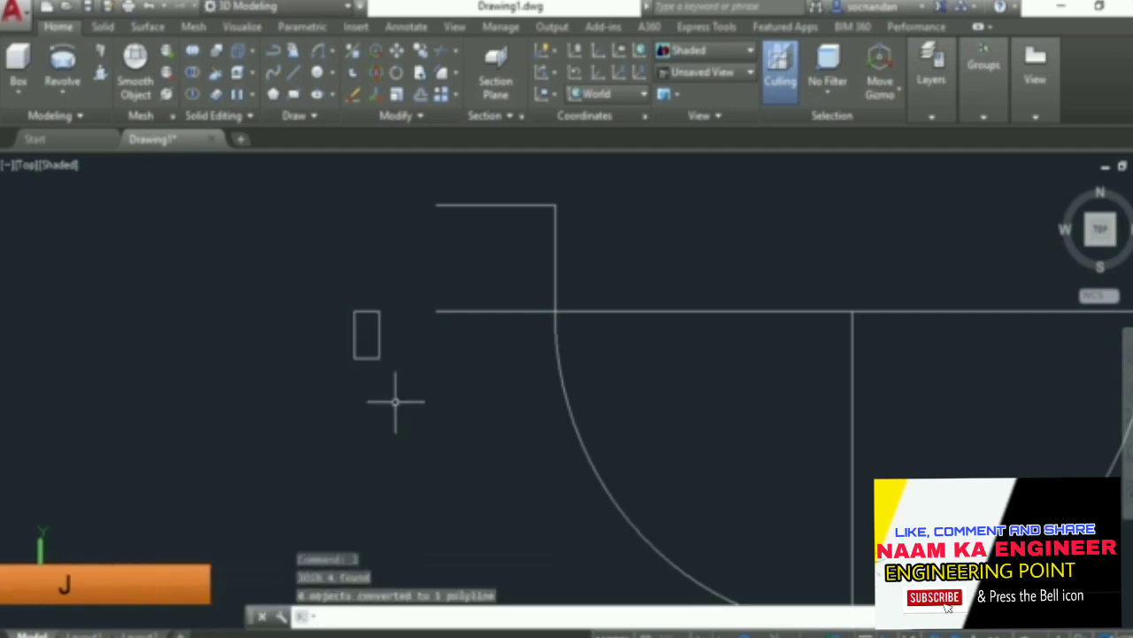
- Move the joined 8 by 14 rectangle 3 units to the right, toward the semicircle
{"action": "left_click", "coordinate": [379, 340]}
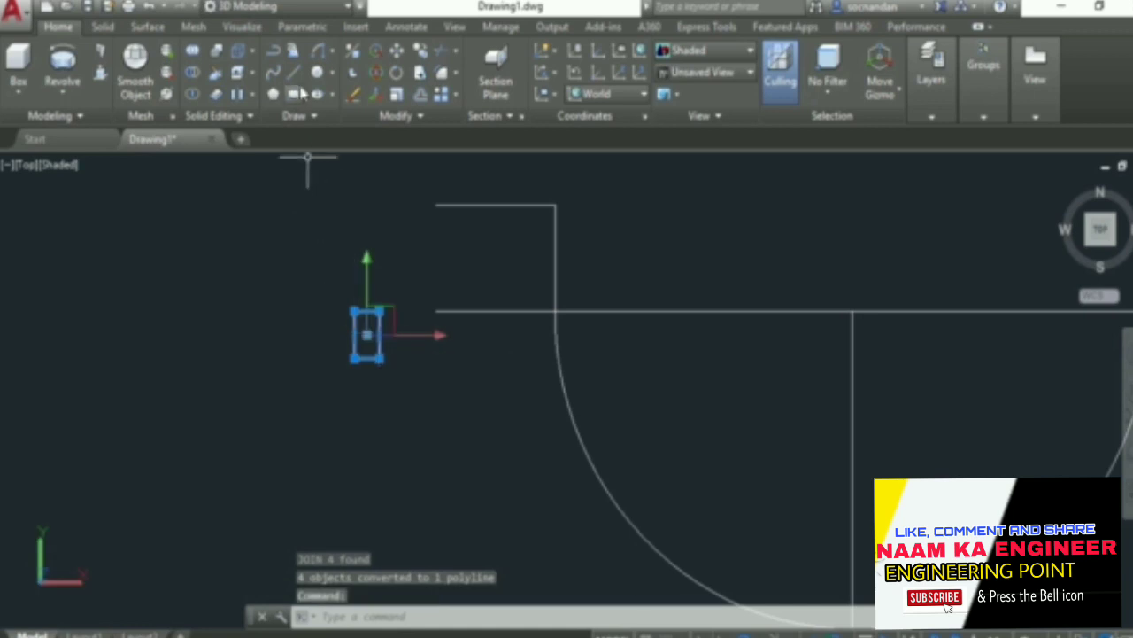
{"action": "left_click", "coordinate": [396, 55]}
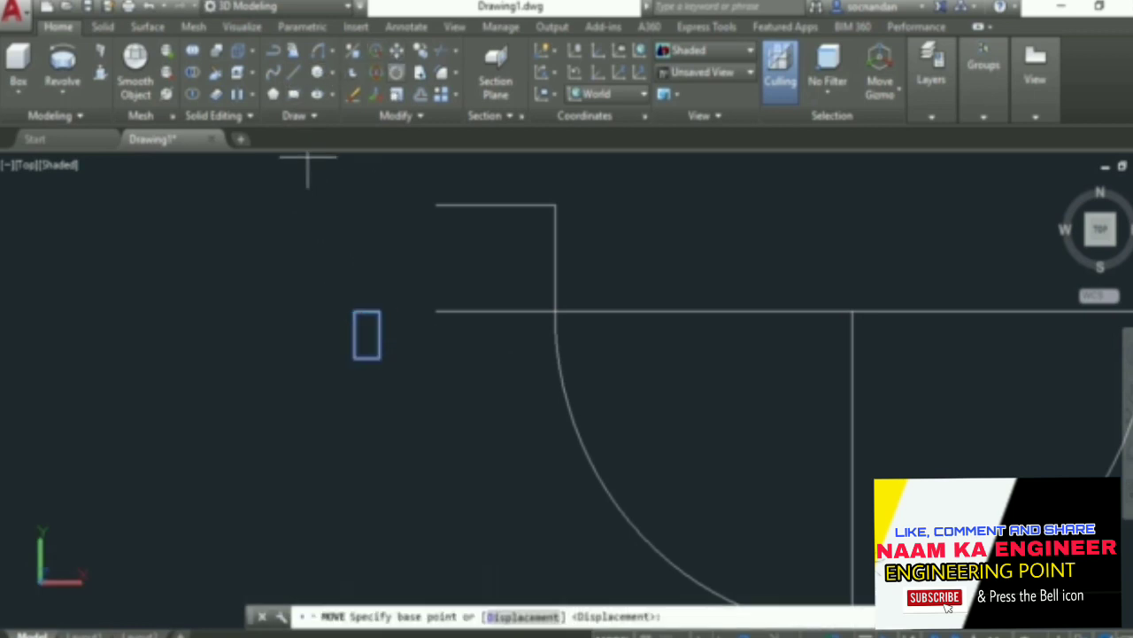
{"action": "left_click", "coordinate": [334, 321]}
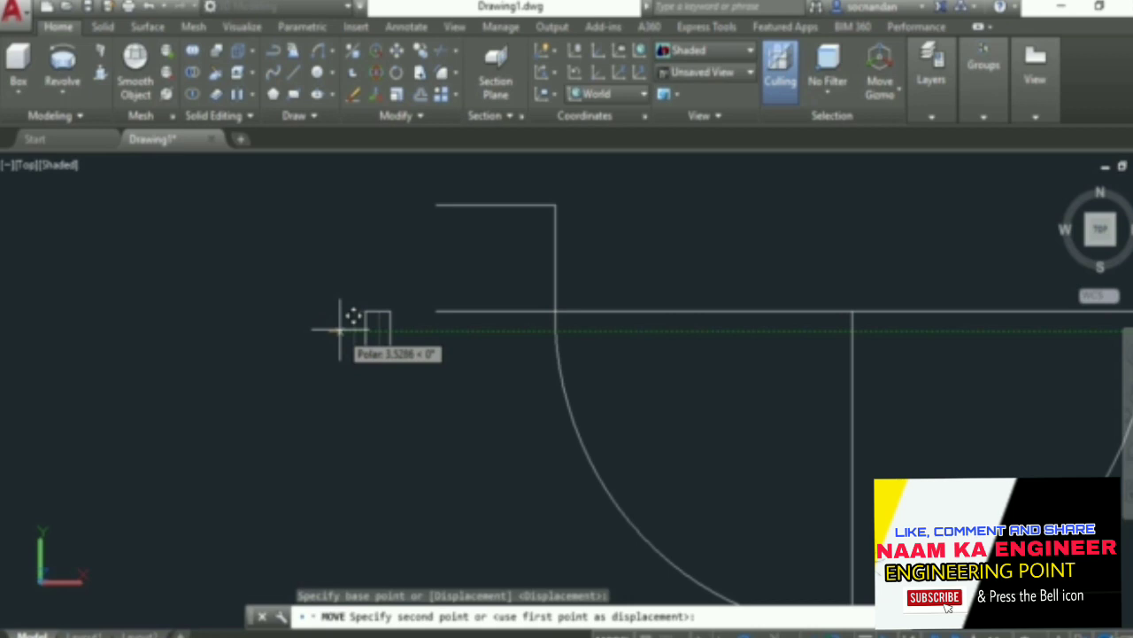
{"action": "type", "text": "3"}
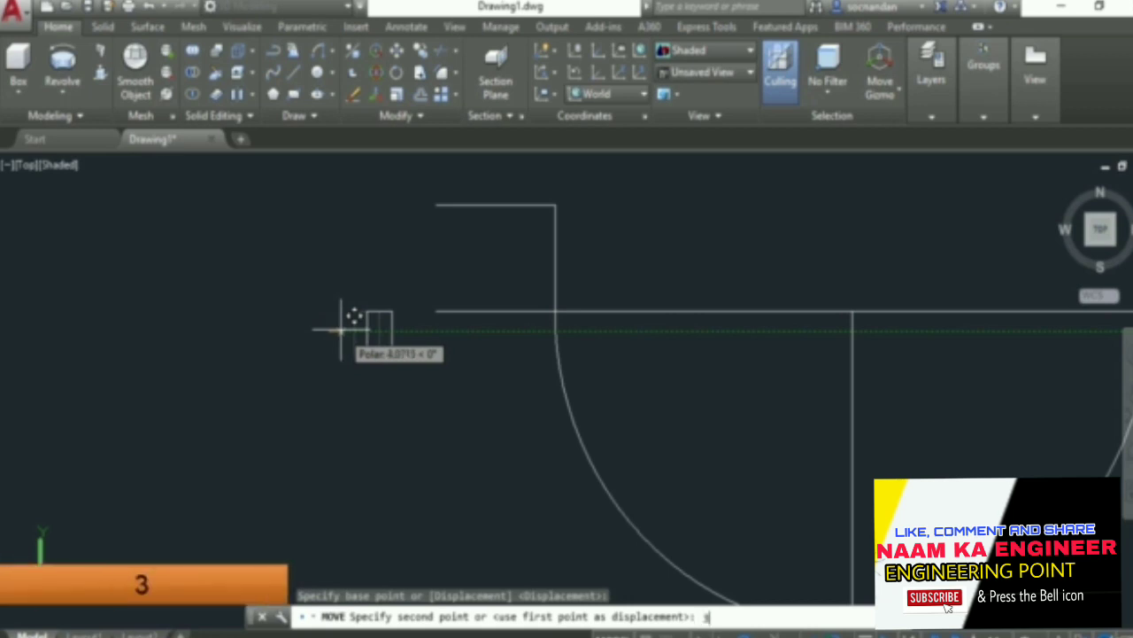
{"action": "key", "text": "Return"}
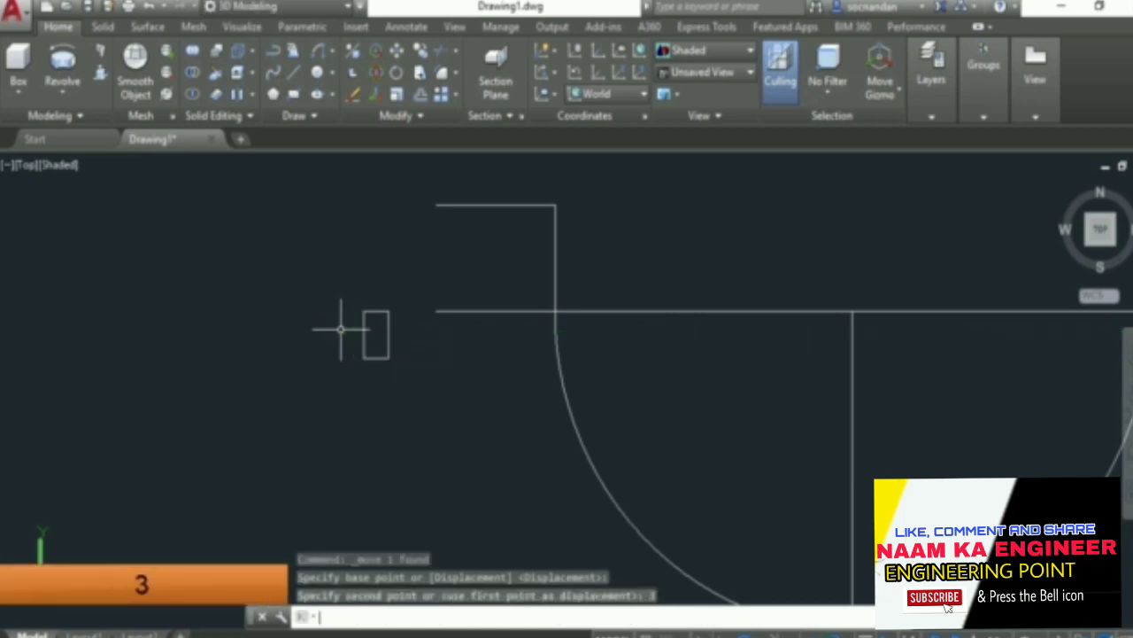
- Revolve the 8 by 14 rectangle 360° as a solid about the vertical line at the semicircle's left end
{"action": "left_click", "coordinate": [344, 288]}
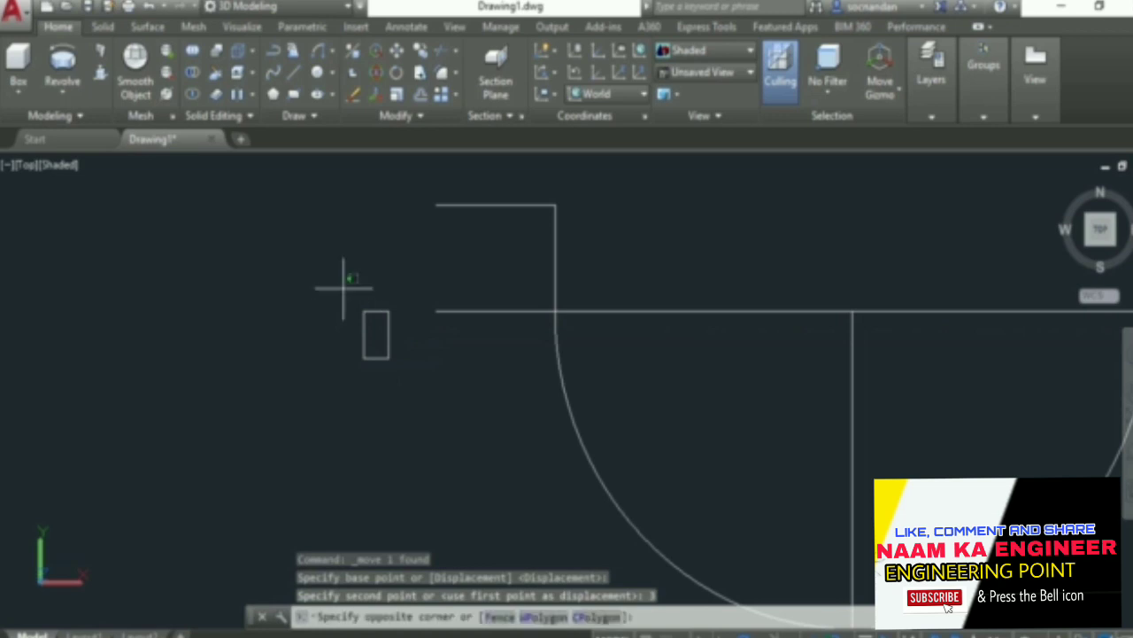
{"action": "left_click", "coordinate": [413, 404]}
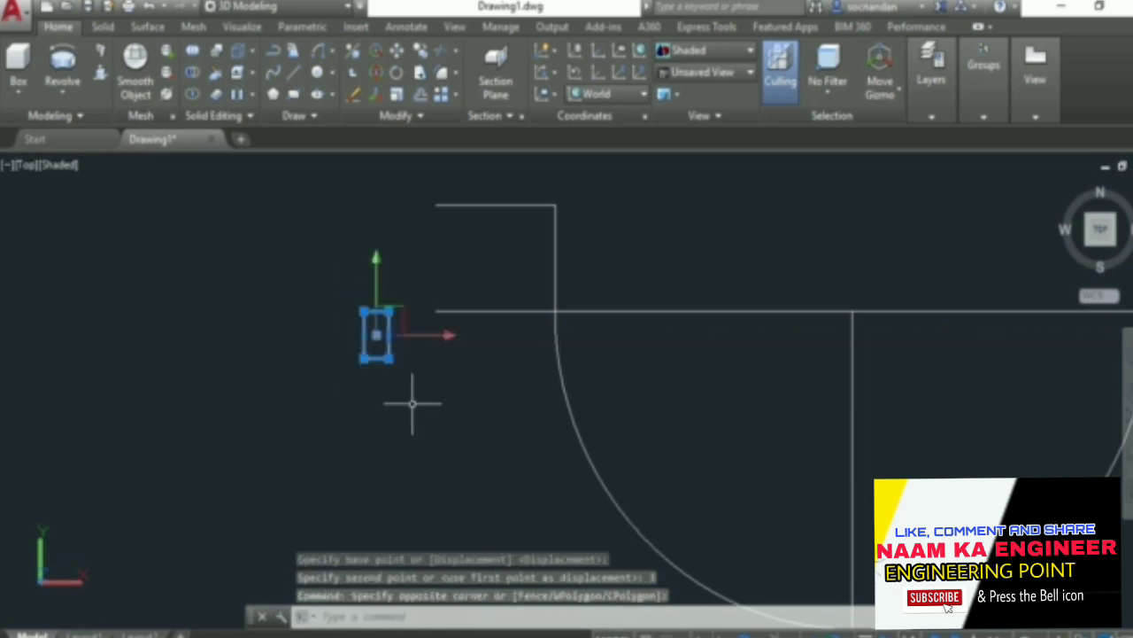
{"action": "left_click", "coordinate": [62, 60]}
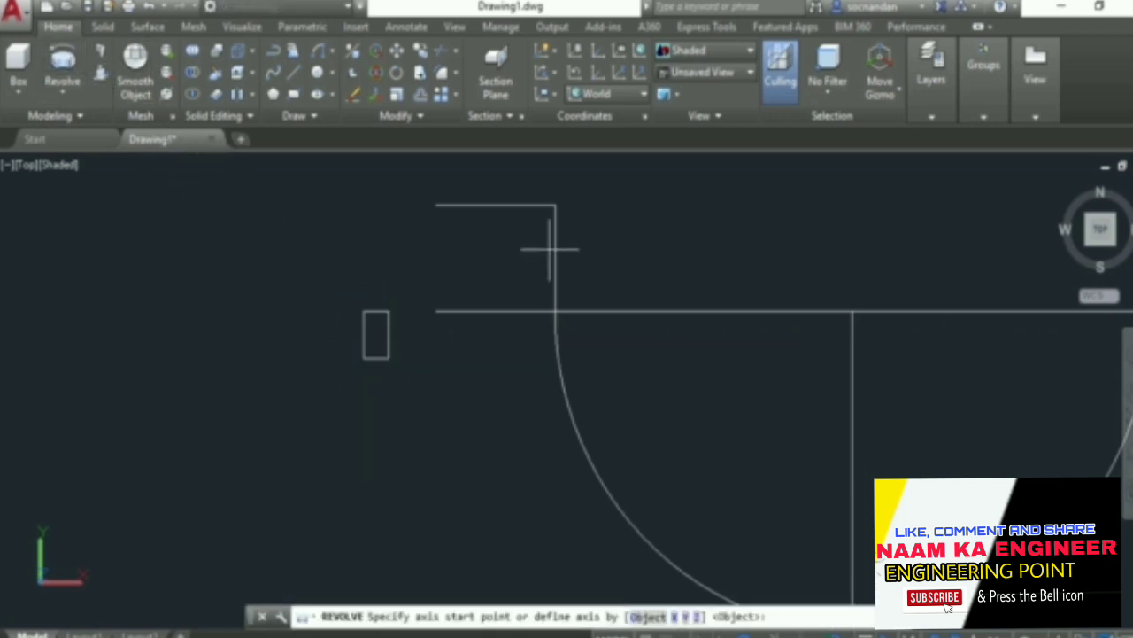
{"action": "left_click", "coordinate": [554, 205]}
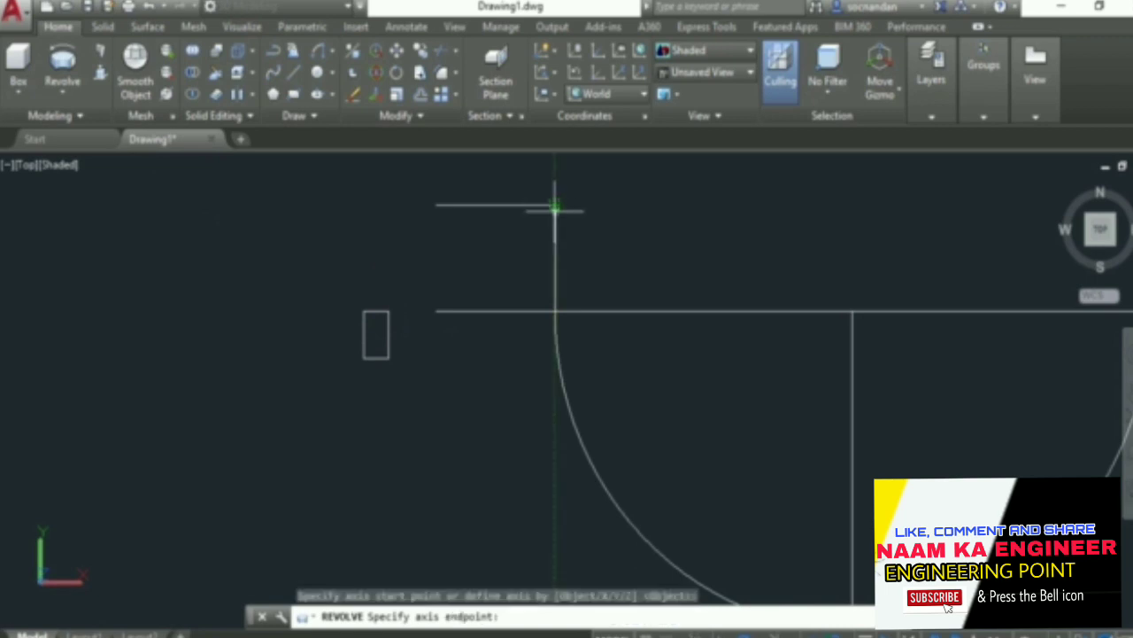
{"action": "left_click", "coordinate": [554, 312]}
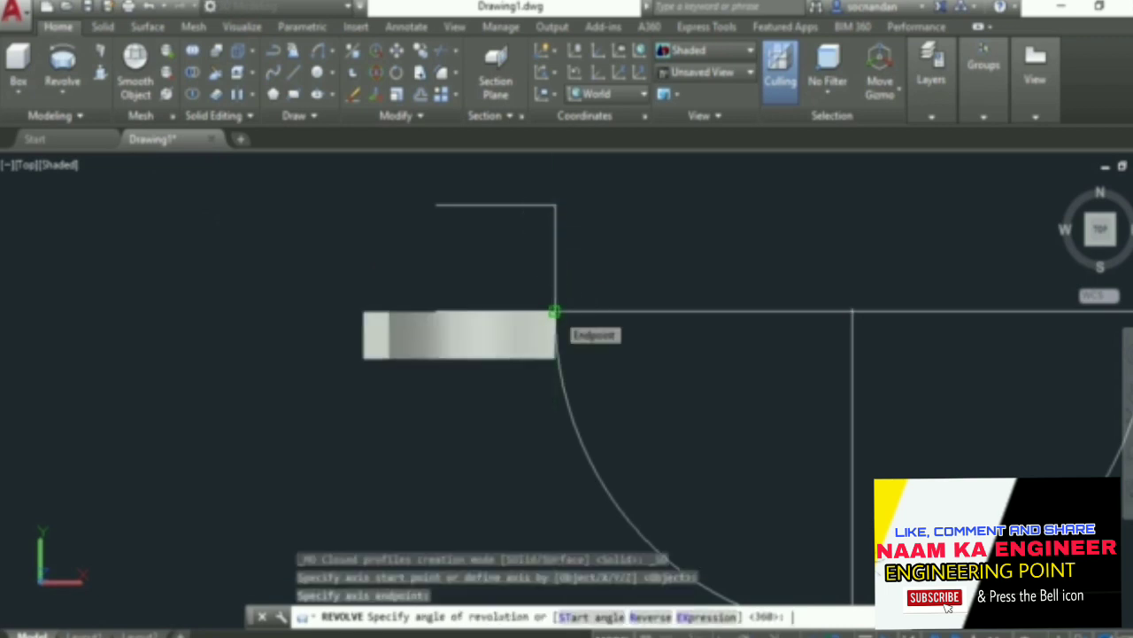
{"action": "key", "text": "Return"}
- Copy the new revolved thin ring 190 units to the right, onto the semicircle's other end
{"action": "scroll", "coordinate": [554, 312], "scroll_direction": "down", "scroll_amount": 3}
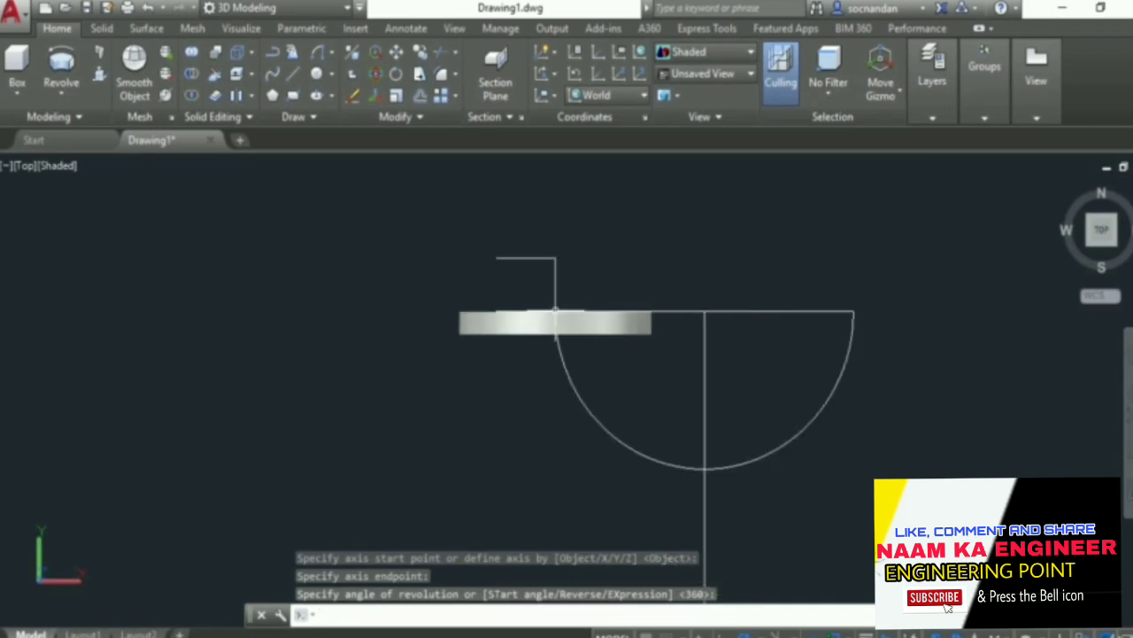
{"action": "left_click", "coordinate": [484, 328]}
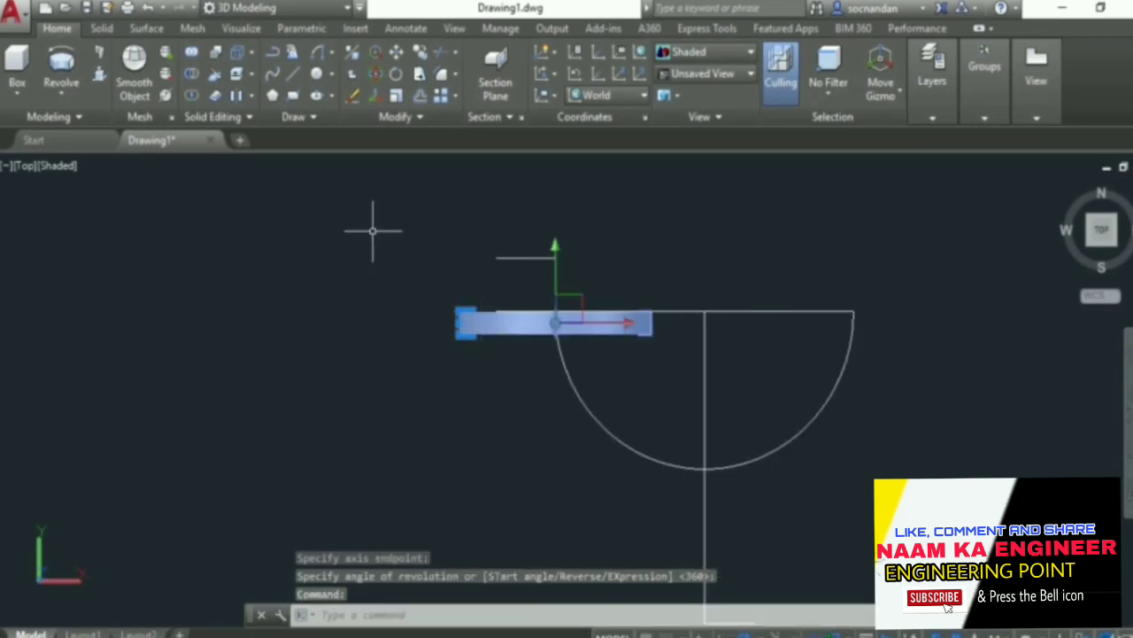
{"action": "left_click", "coordinate": [418, 72]}
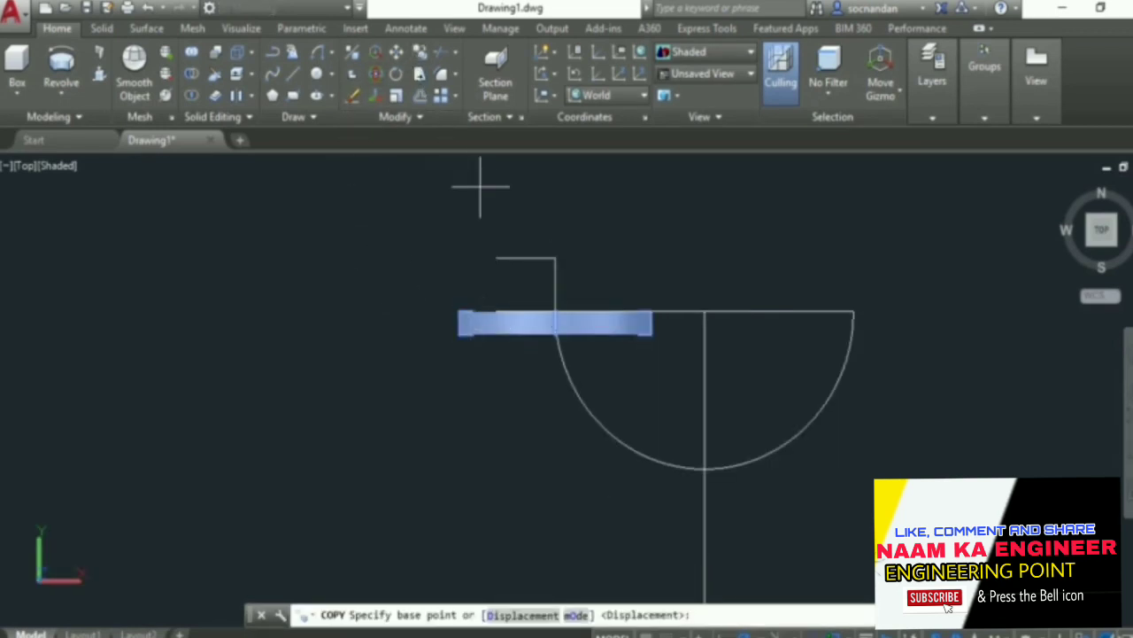
{"action": "left_click", "coordinate": [512, 200]}
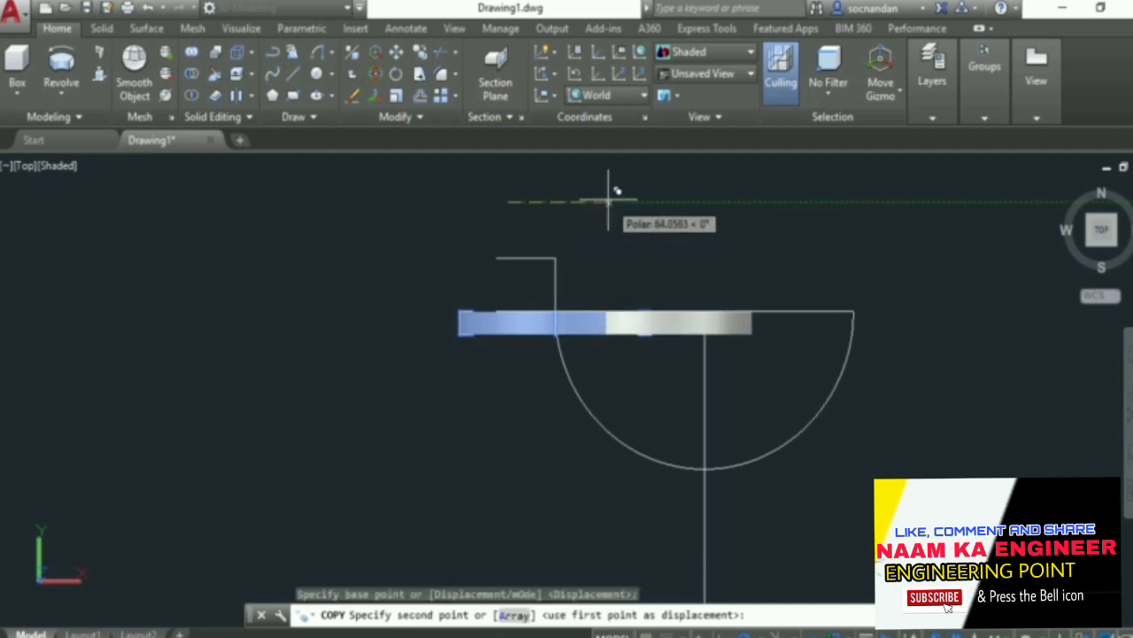
{"action": "type", "text": "190"}
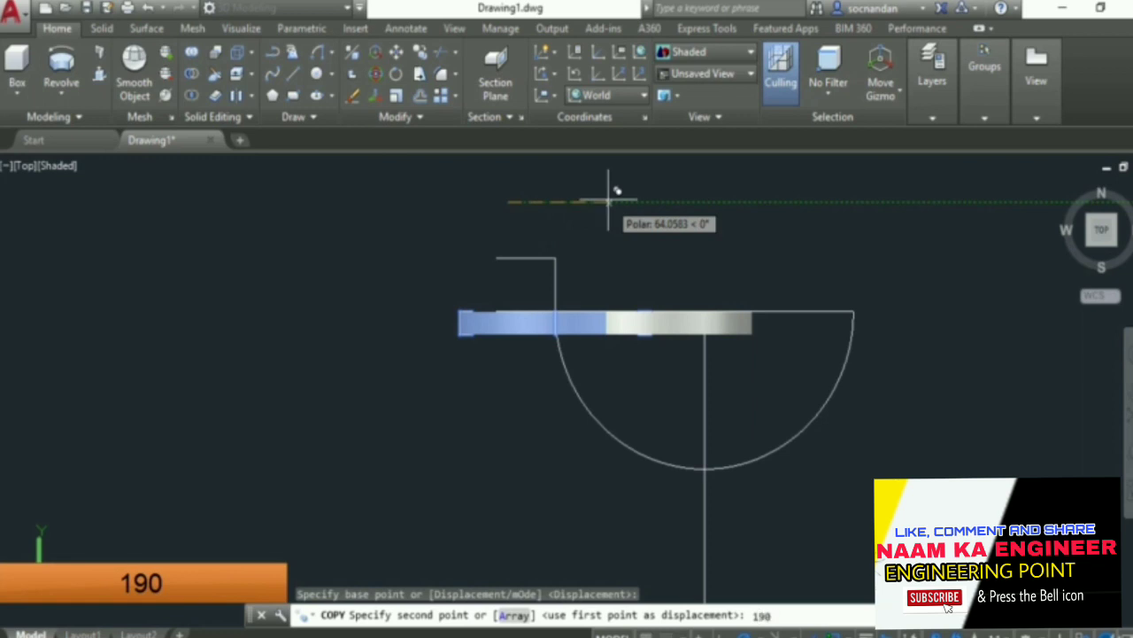
{"action": "key", "text": "Return"}
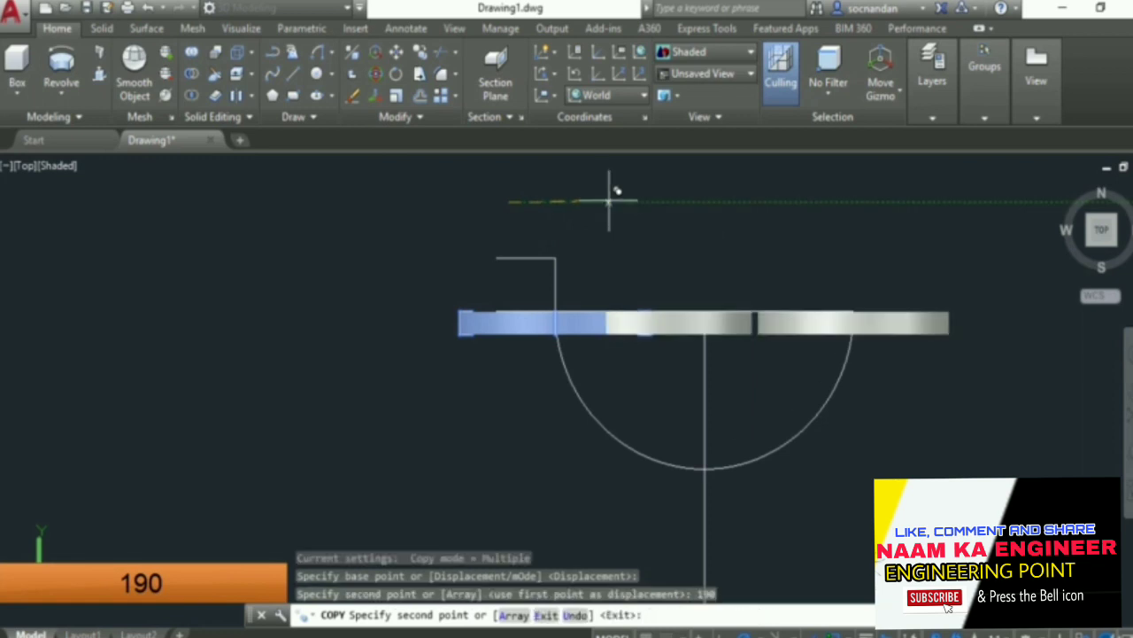
{"action": "key", "text": "Escape"}
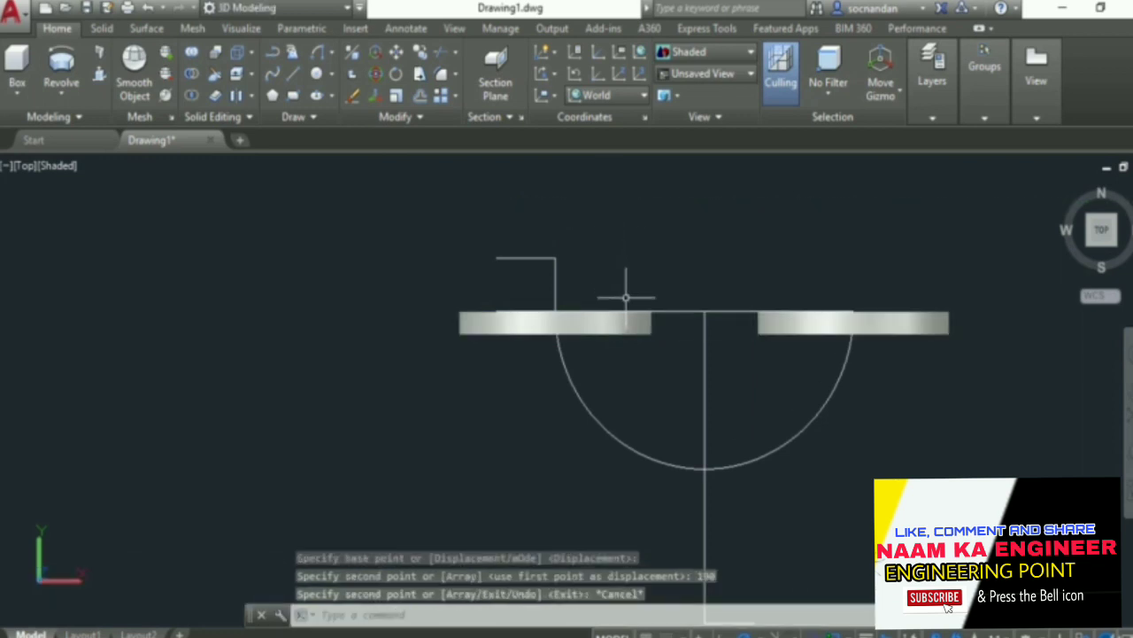
- Hide the two thin revolved rings at the semicircle's ends
{"action": "left_click", "coordinate": [609, 323]}
{"action": "left_click", "coordinate": [797, 322]}
{"action": "right_click", "coordinate": [749, 212]}
{"action": "mouse_move", "coordinate": [842, 301]}
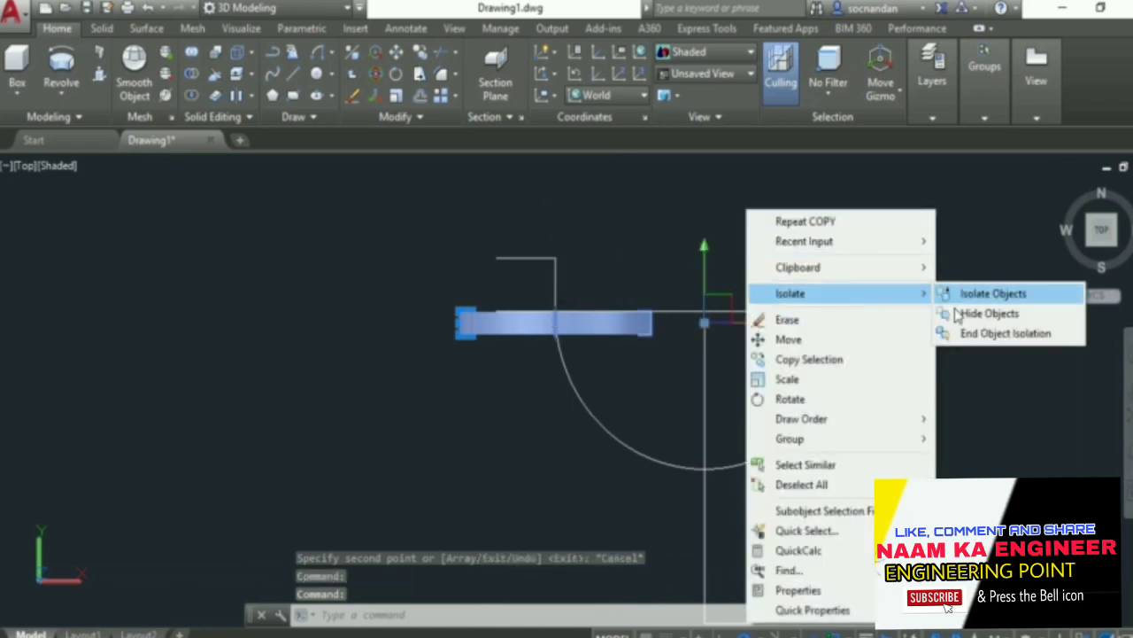
{"action": "left_click", "coordinate": [990, 314]}
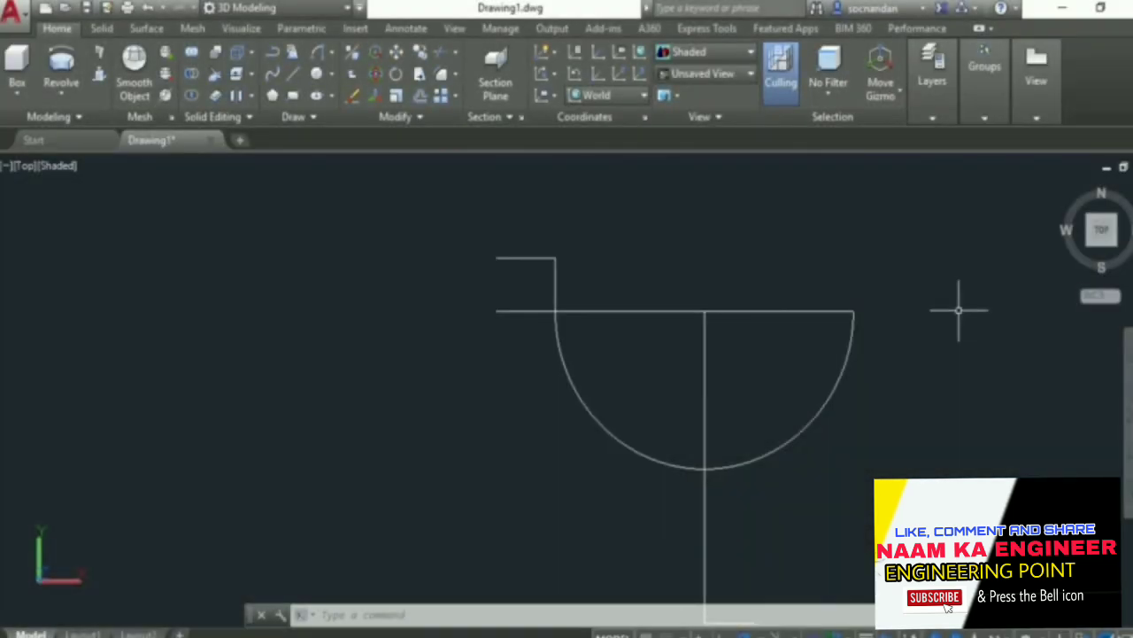
- End the object isolation to bring back all hidden solids, and orbit the whole model into a tilted 3D view
{"action": "scroll", "coordinate": [958, 310], "scroll_direction": "down", "scroll_amount": 3}
{"action": "mouse_move", "coordinate": [857, 318]}
{"action": "middle_mouse_down"}
{"action": "mouse_move", "coordinate": [708, 329]}
{"action": "mouse_move", "coordinate": [587, 311]}
{"action": "middle_mouse_up"}
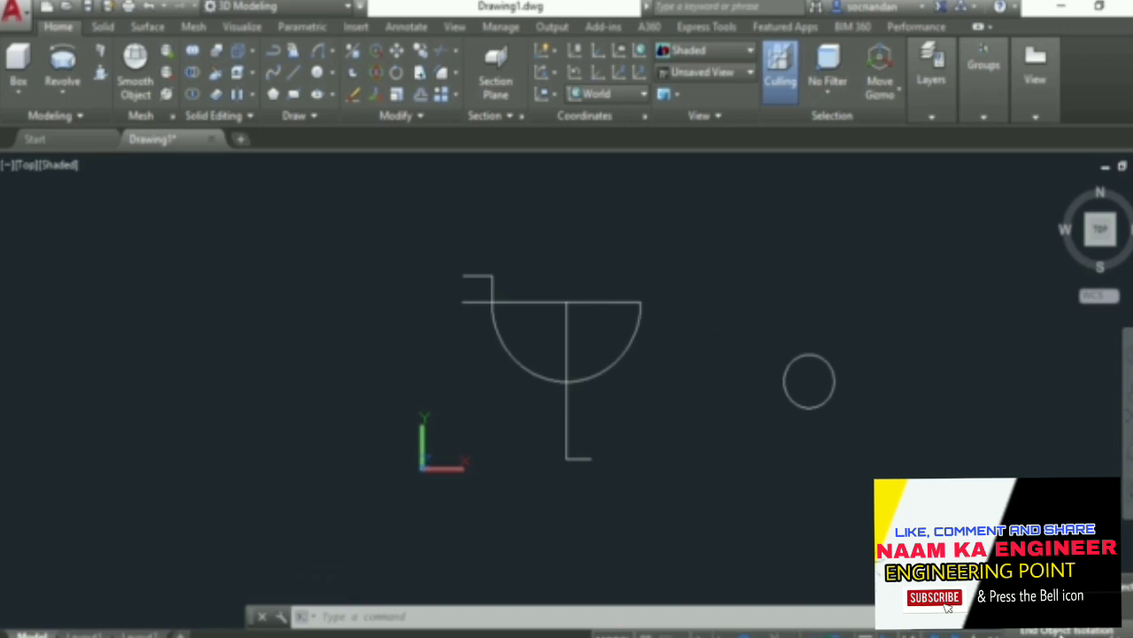
{"action": "left_click", "coordinate": [1067, 630]}
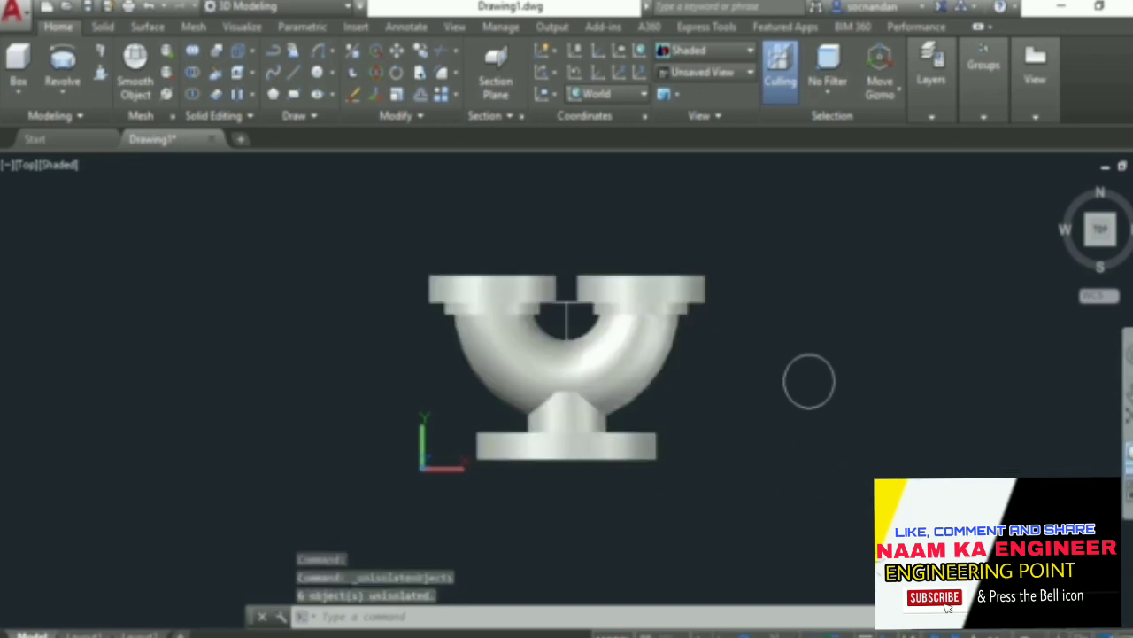
{"action": "left_click", "coordinate": [1129, 453]}
{"action": "left_click_drag", "start_coordinate": [543, 415], "coordinate": [599, 326]}
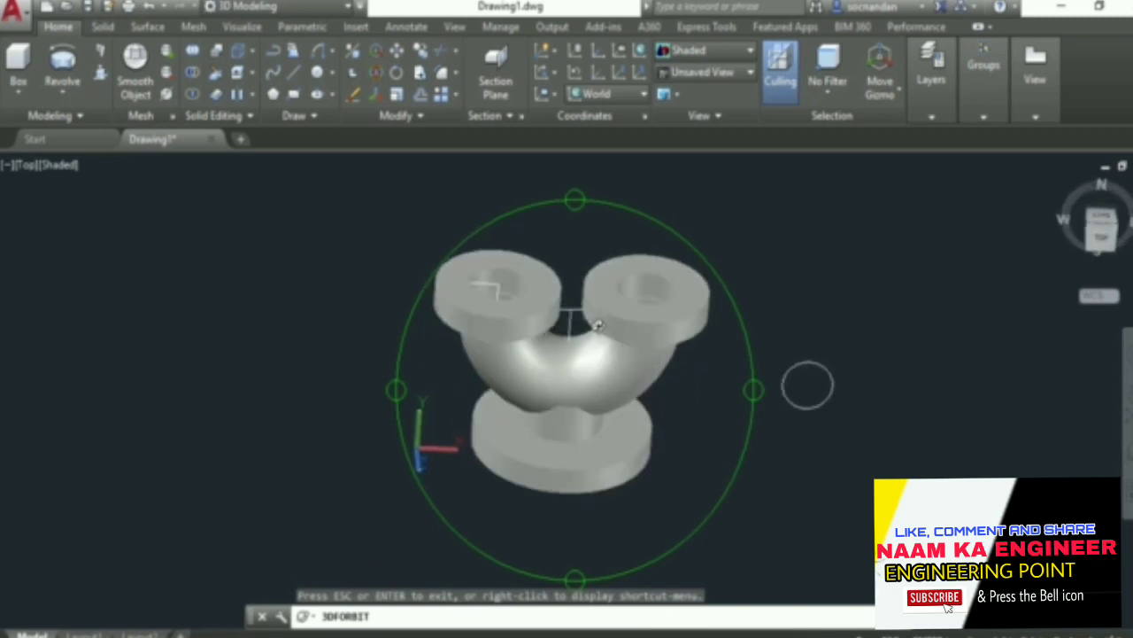
{"action": "right_click", "coordinate": [594, 239]}
{"action": "left_click", "coordinate": [616, 248]}
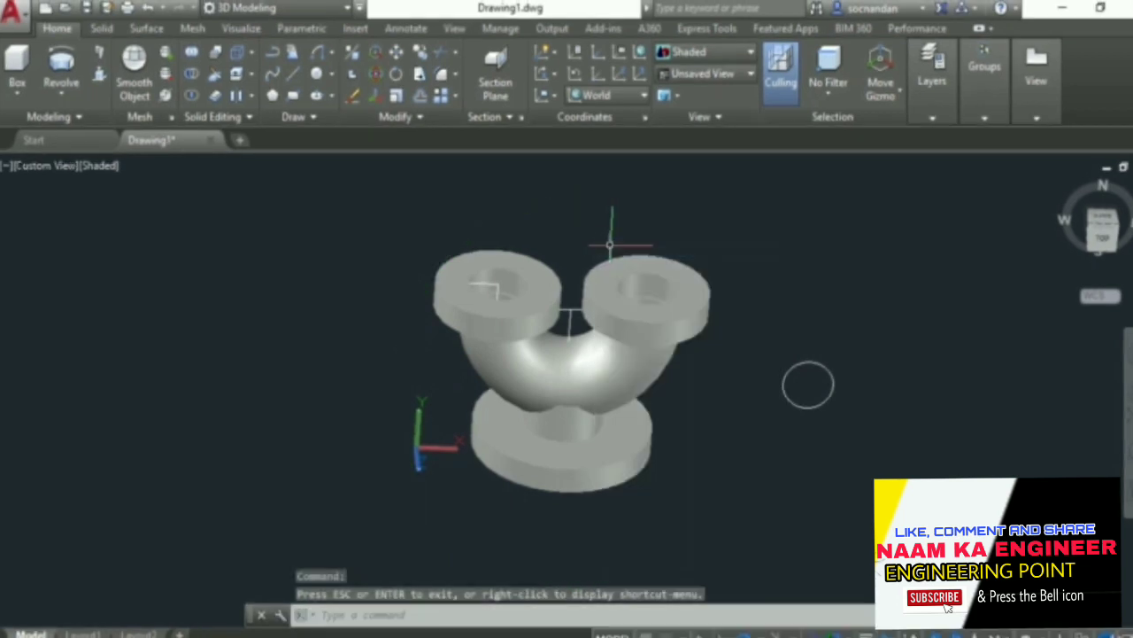
- Switch to the back view of the model and align the UCS with that view
{"action": "left_click", "coordinate": [1108, 228]}
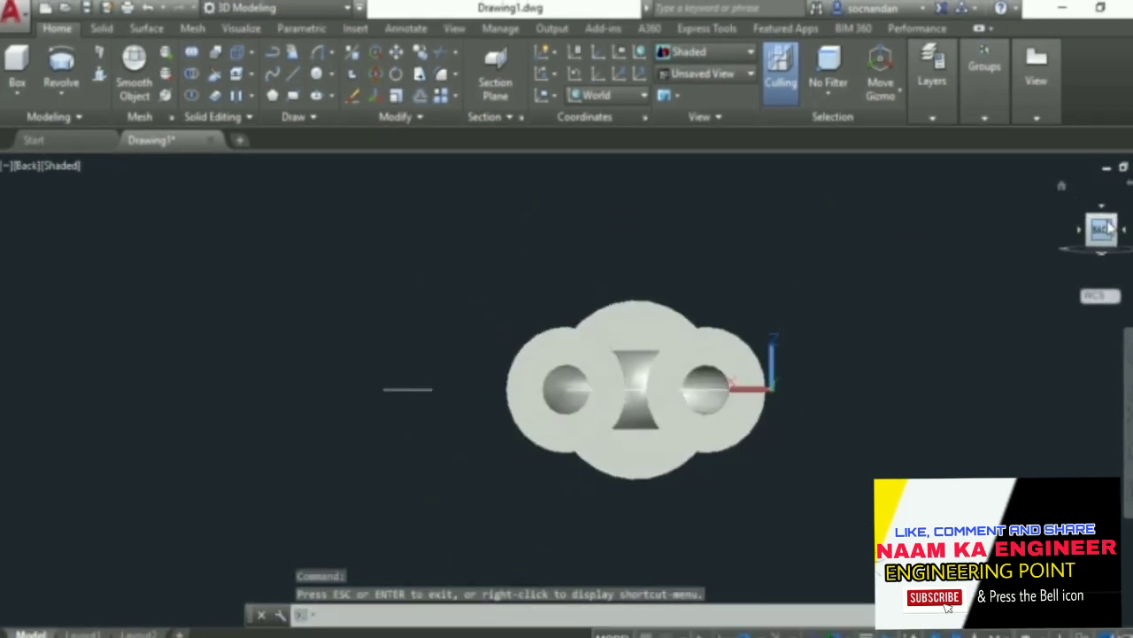
{"action": "left_click", "coordinate": [549, 97]}
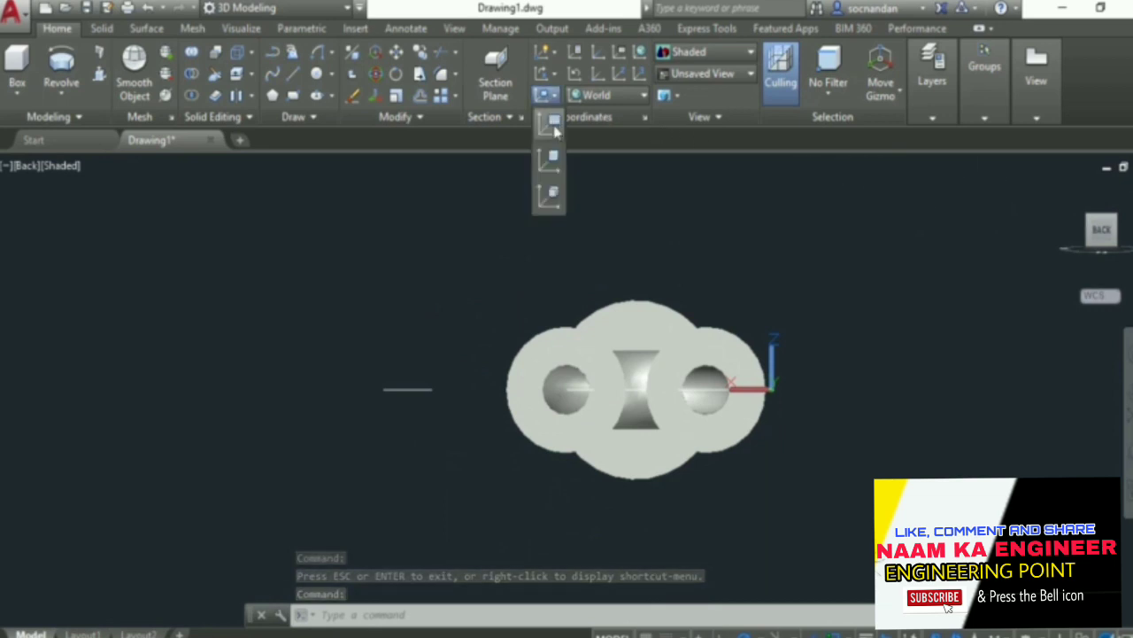
{"action": "left_click", "coordinate": [551, 124]}
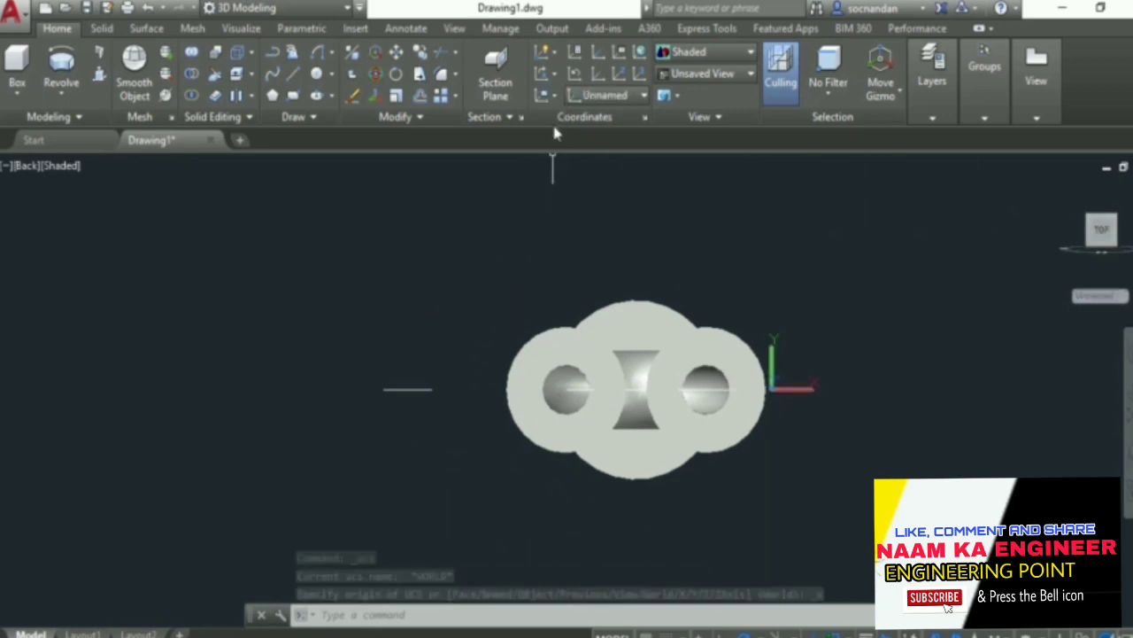
- Erase the leftover profile circle, seen edge-on beside the model
{"action": "left_click", "coordinate": [451, 432]}
{"action": "left_click", "coordinate": [383, 369]}
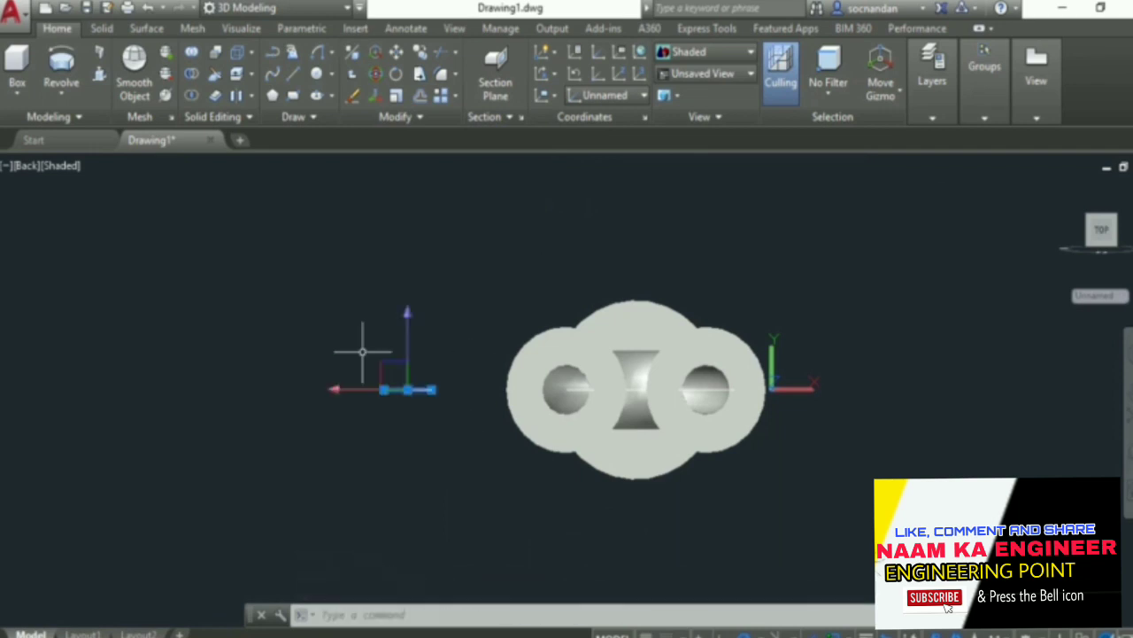
{"action": "right_click", "coordinate": [375, 292]}
{"action": "left_click", "coordinate": [407, 324]}
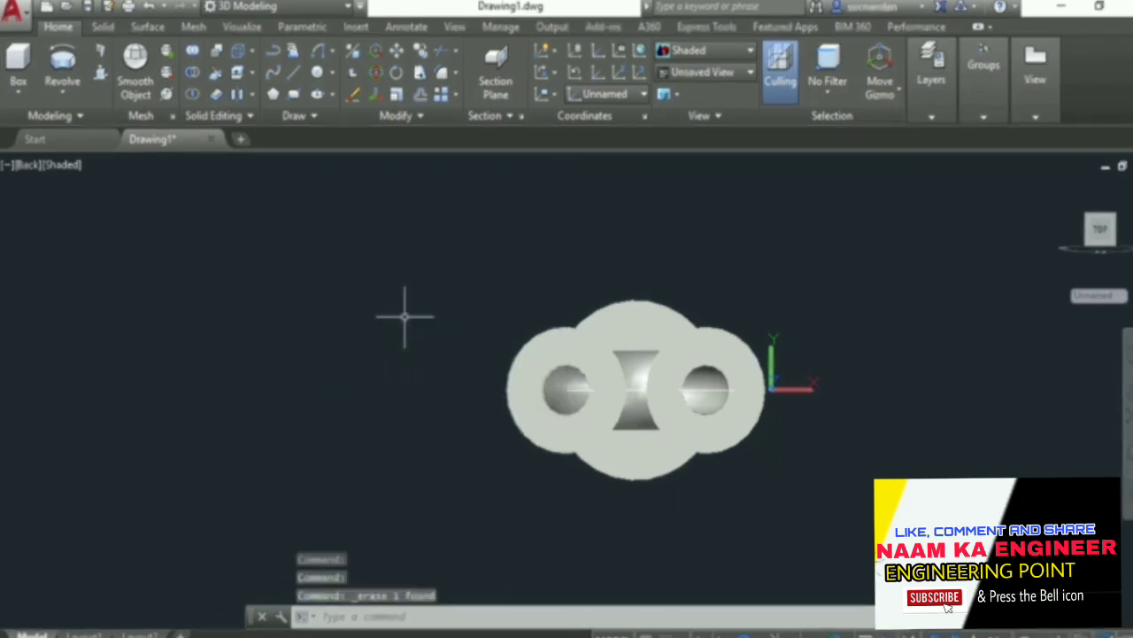
- Draw an 80 by 50 rectangle in the empty space beside the model
{"action": "left_click", "coordinate": [294, 94]}
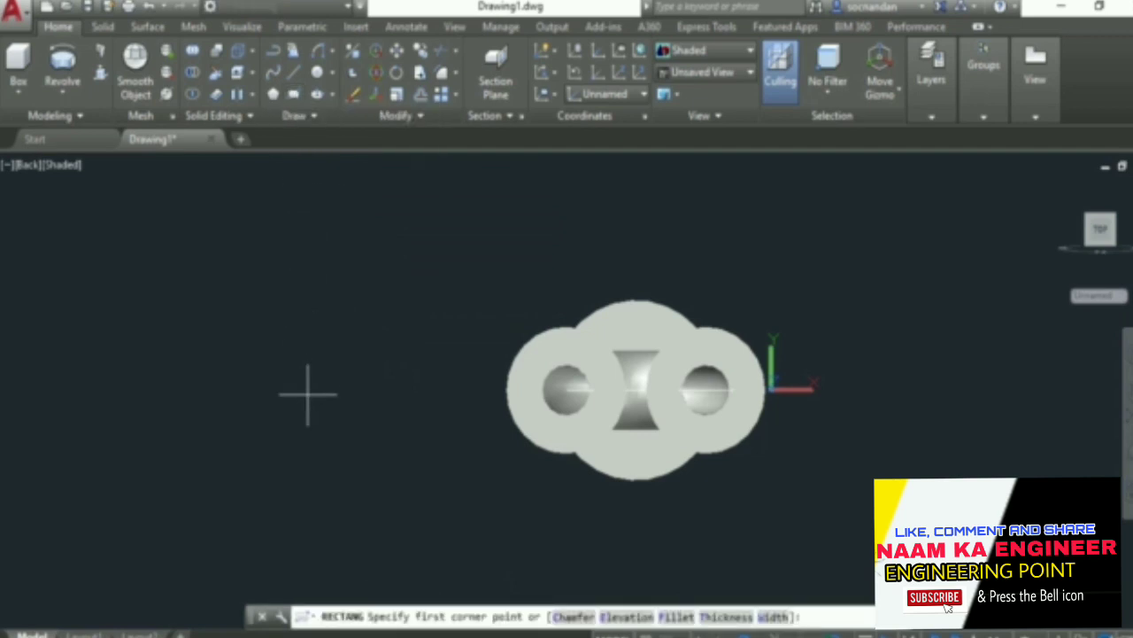
{"action": "left_click", "coordinate": [322, 394]}
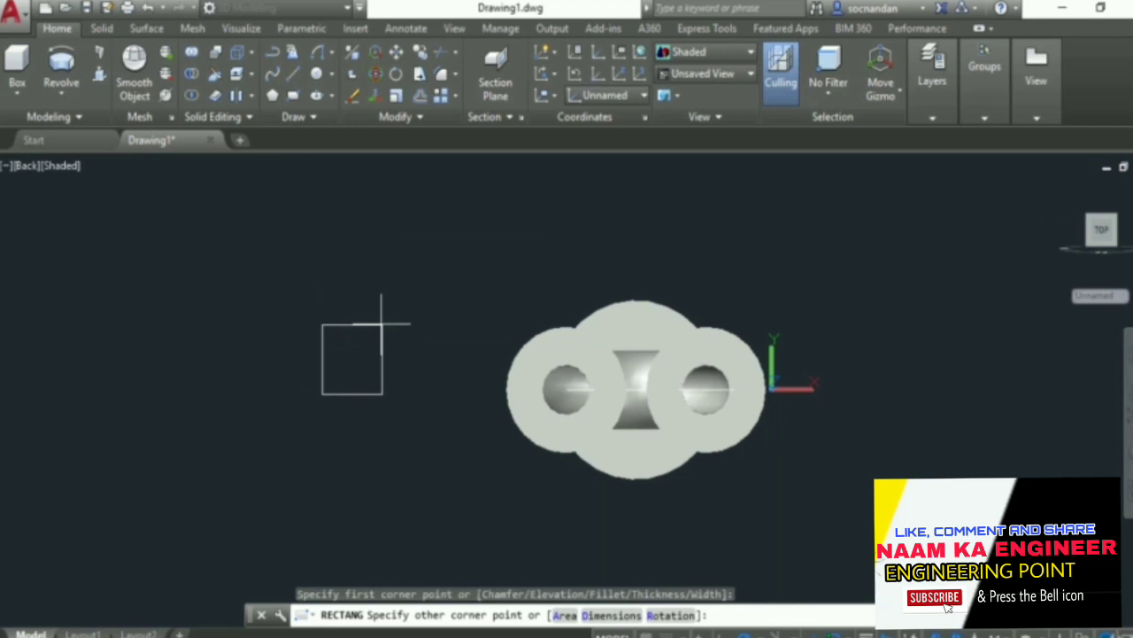
{"action": "key", "text": "F8"}
{"action": "type", "text": "@"}
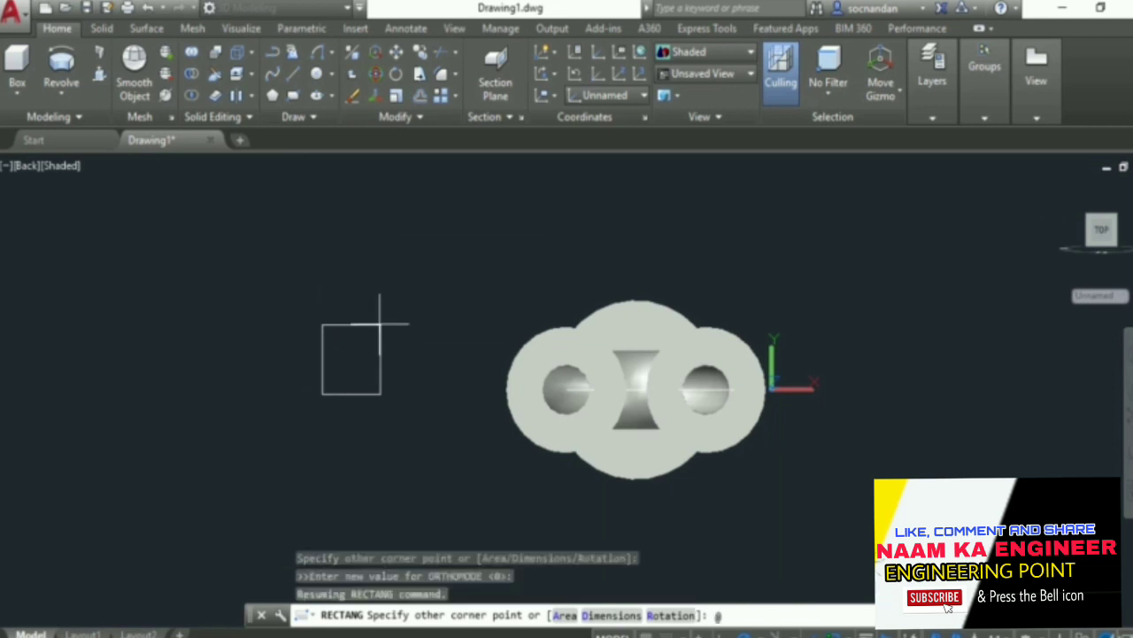
{"action": "type", "text": "80,5"}
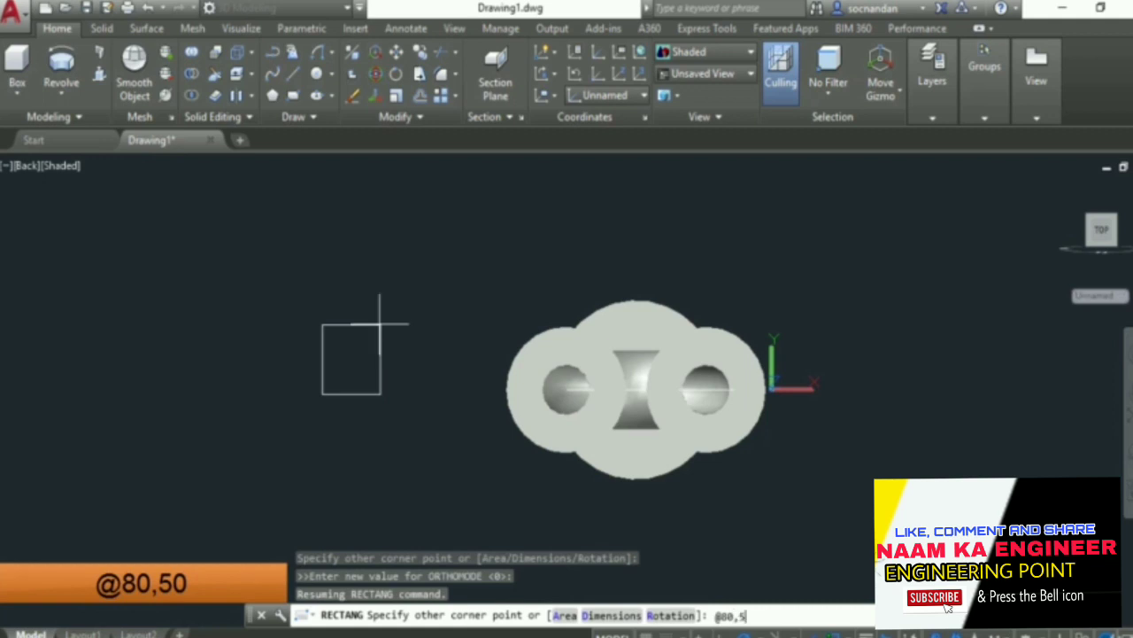
{"action": "type", "text": "0"}
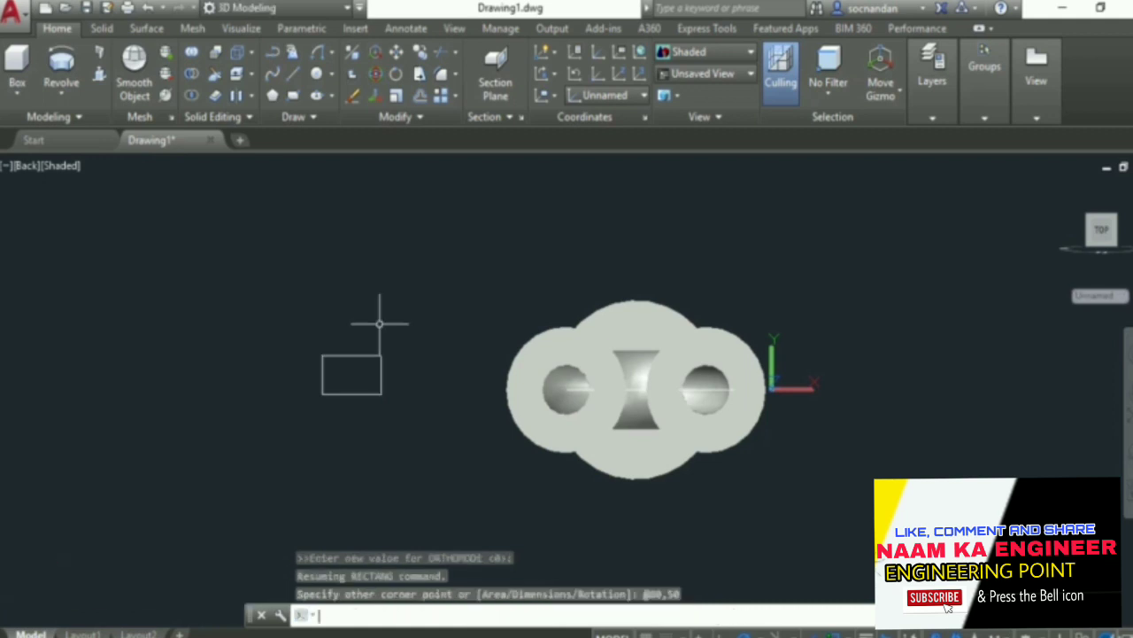
{"action": "key", "text": "Return"}
- Extrude the 80 by 50 rectangle into a 32-unit-high box with Presspull
{"action": "left_click", "coordinate": [99, 74]}
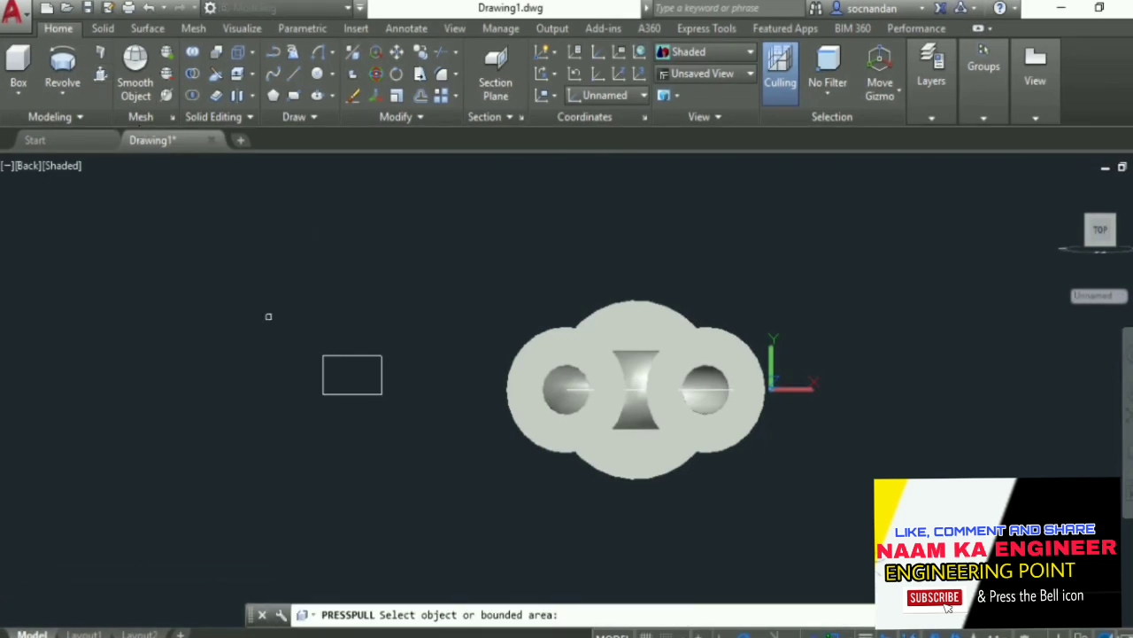
{"action": "left_click", "coordinate": [354, 375]}
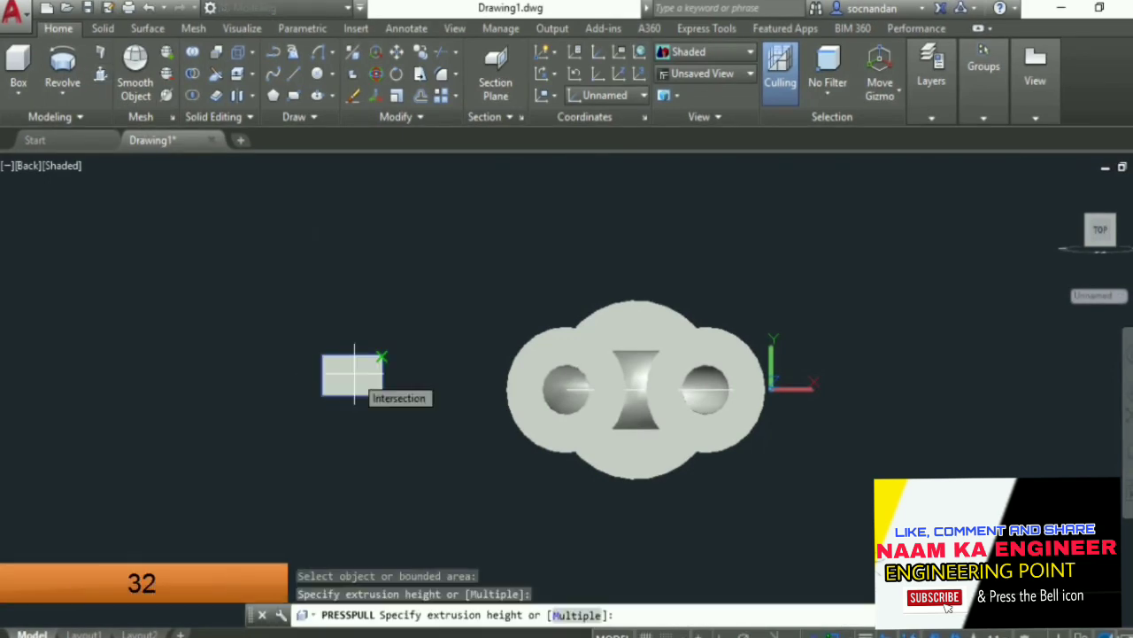
{"action": "key", "text": "Return"}
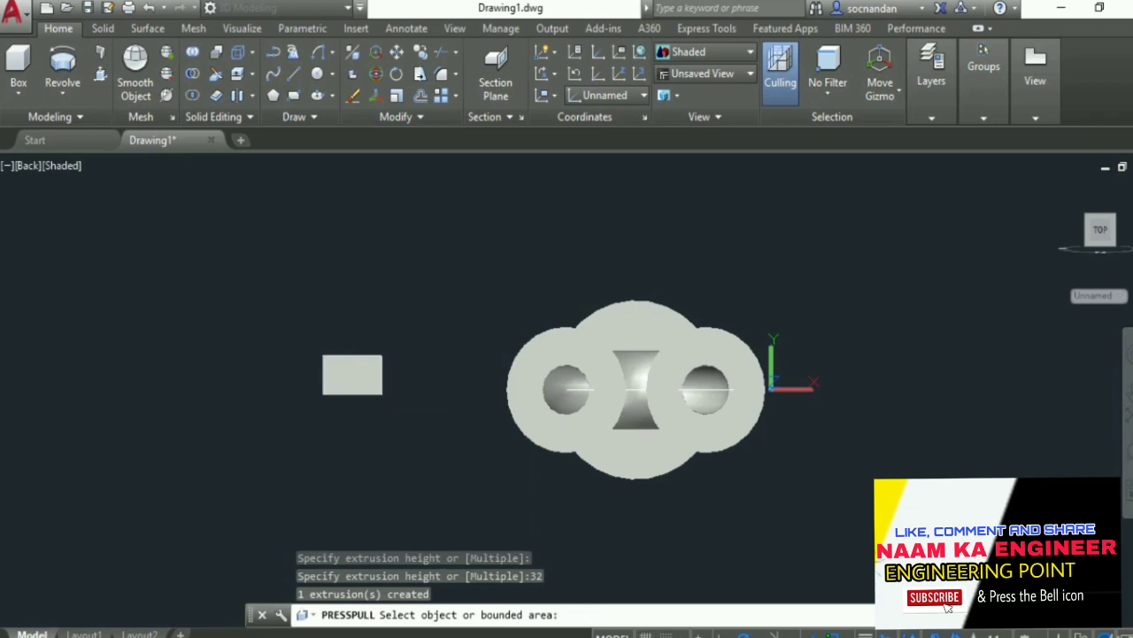
{"action": "key", "text": "Return"}
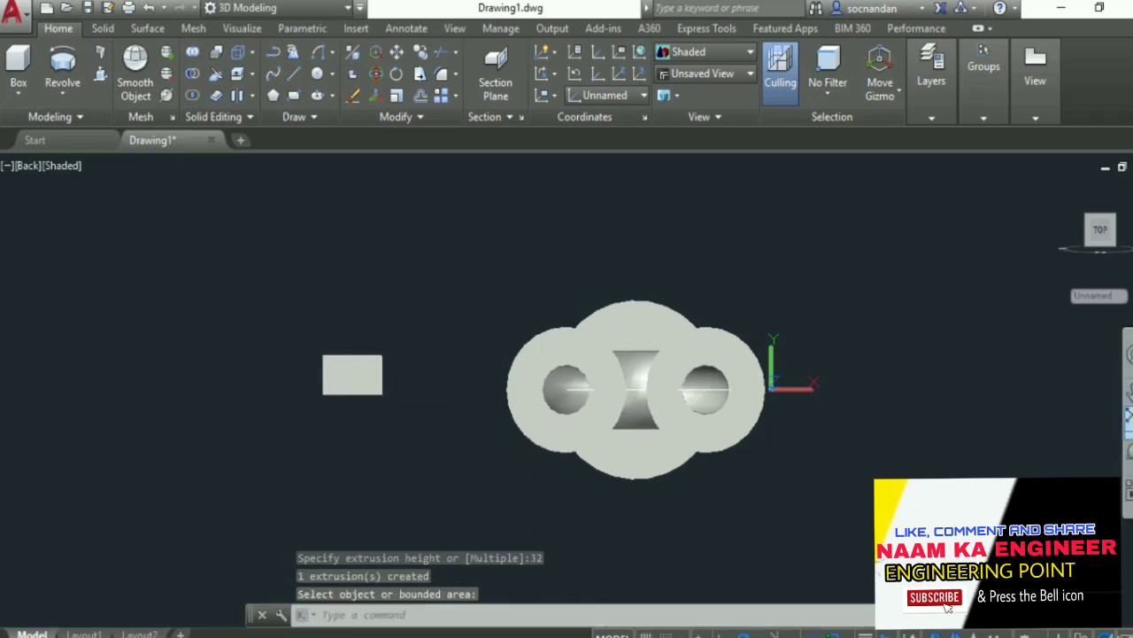
- Move the box by the midpoint of its short top edge onto the top centre of the nearer end flange
{"action": "left_click", "coordinate": [1129, 449]}
{"action": "left_click_drag", "start_coordinate": [518, 434], "coordinate": [501, 268]}
{"action": "right_click", "coordinate": [586, 239]}
{"action": "left_click", "coordinate": [621, 257]}
{"action": "left_click", "coordinate": [379, 401]}
{"action": "left_click", "coordinate": [378, 400]}
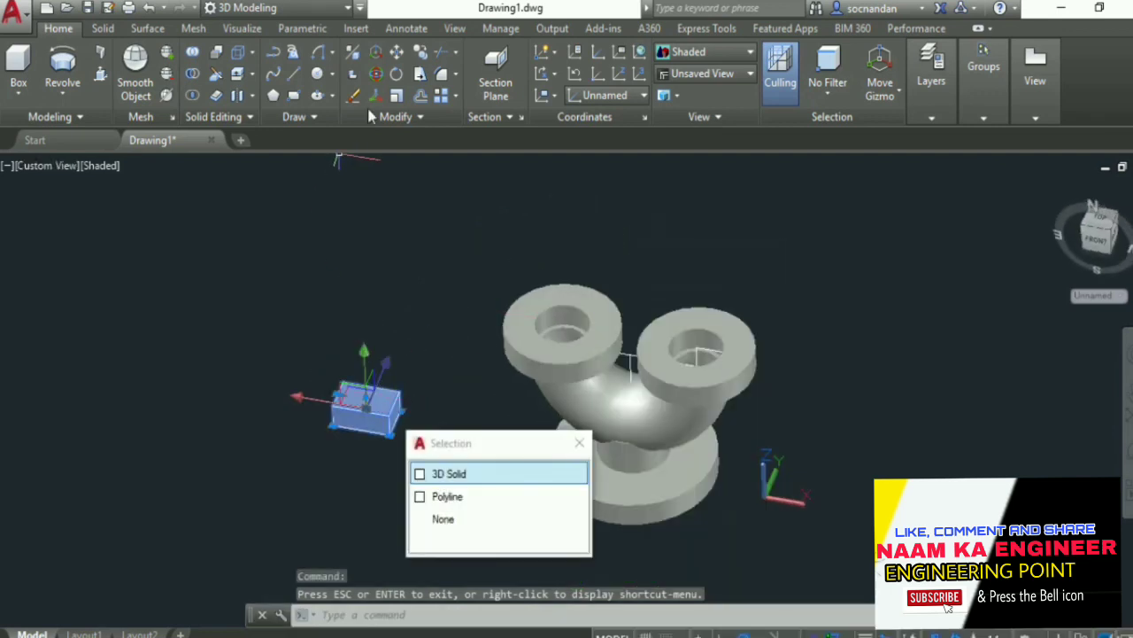
{"action": "left_click", "coordinate": [397, 53]}
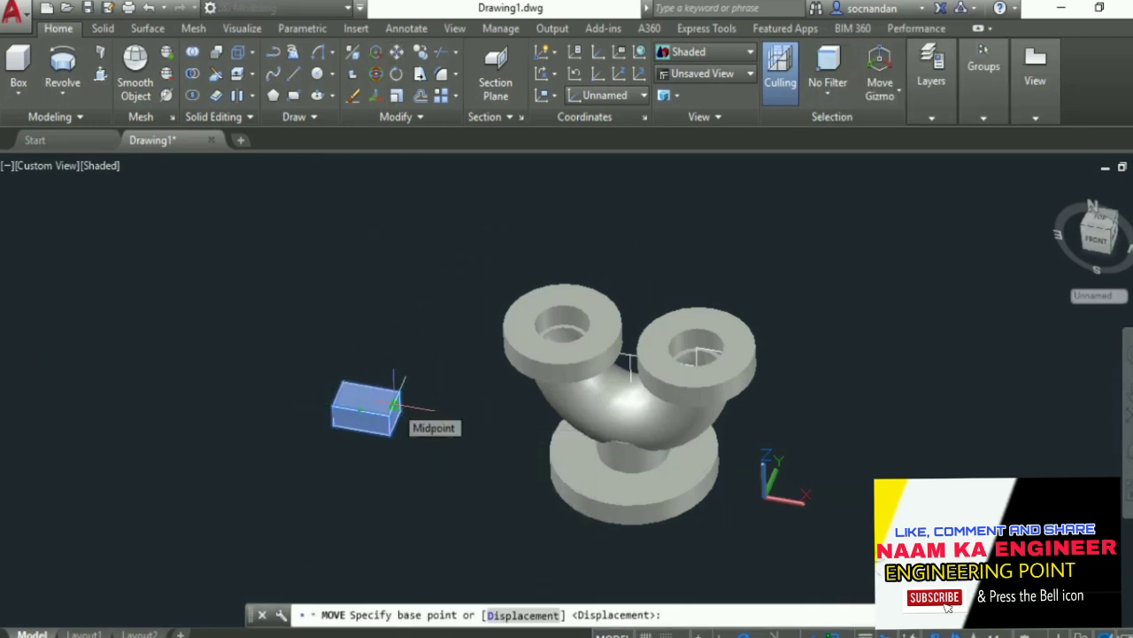
{"action": "scroll", "coordinate": [395, 404], "scroll_direction": "up", "scroll_amount": 6}
{"action": "left_click", "coordinate": [395, 405]}
{"action": "scroll", "coordinate": [404, 392], "scroll_direction": "down", "scroll_amount": 6}
{"action": "scroll", "coordinate": [770, 332], "scroll_direction": "up", "scroll_amount": 5}
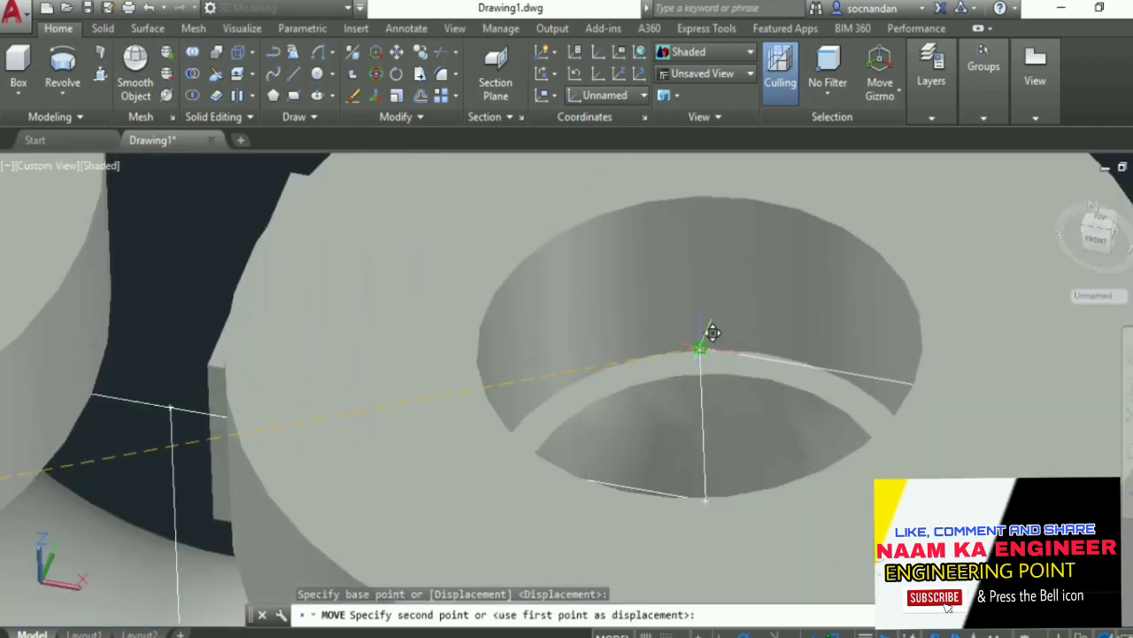
{"action": "left_click", "coordinate": [709, 332]}
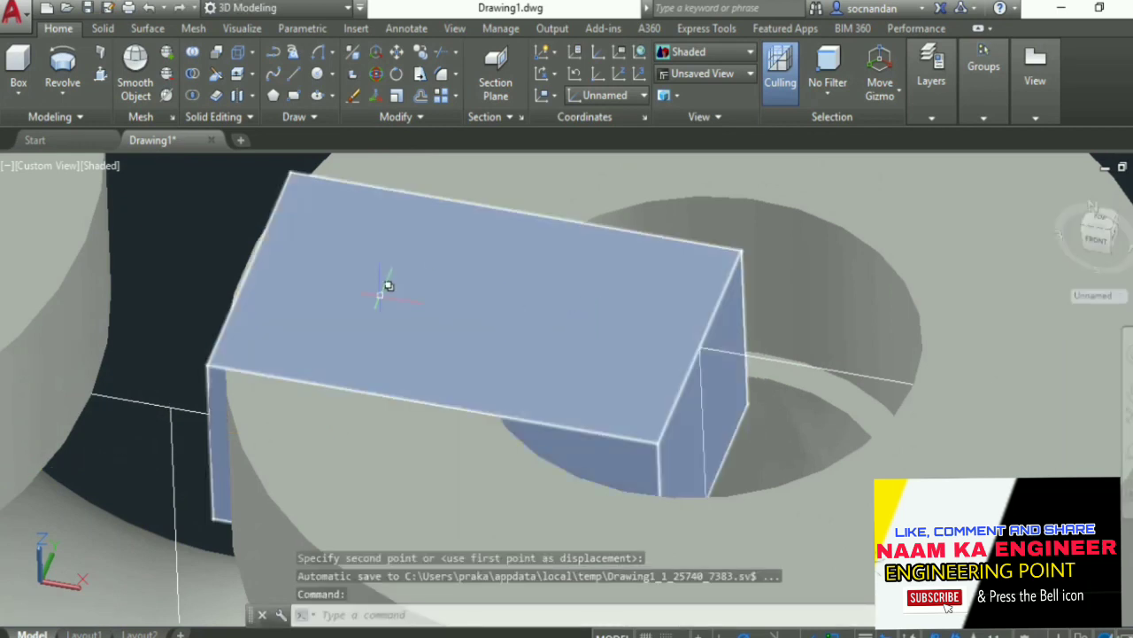
{"action": "scroll", "coordinate": [606, 319], "scroll_direction": "down", "scroll_amount": 3}
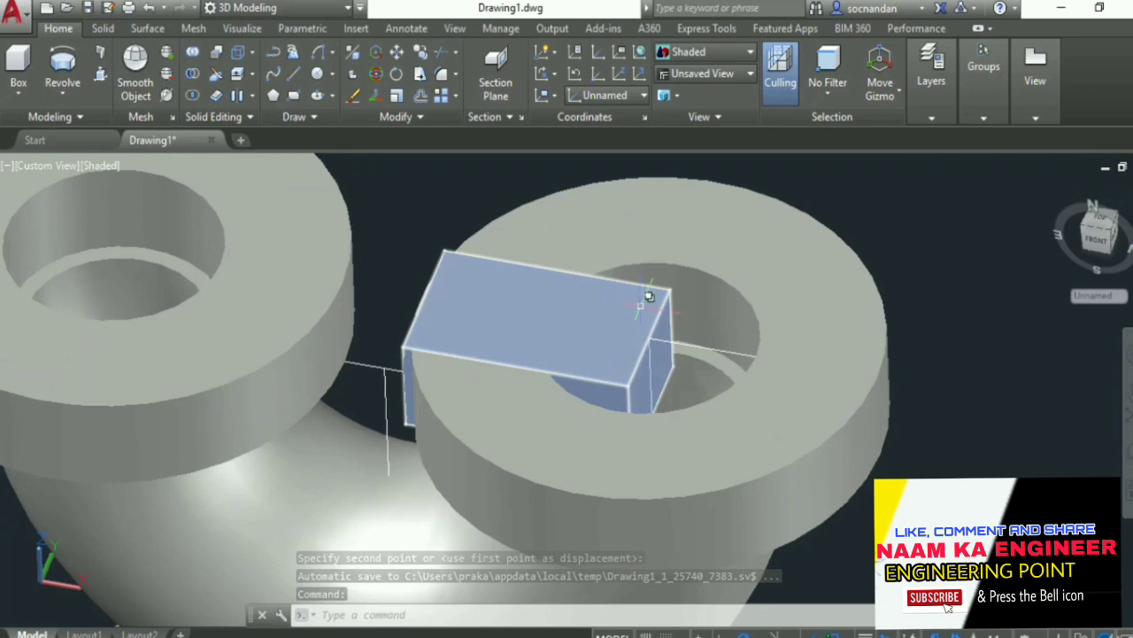
- Move the box 45 units along its length toward the other flange so it bridges the gap between them
{"action": "left_click", "coordinate": [640, 301]}
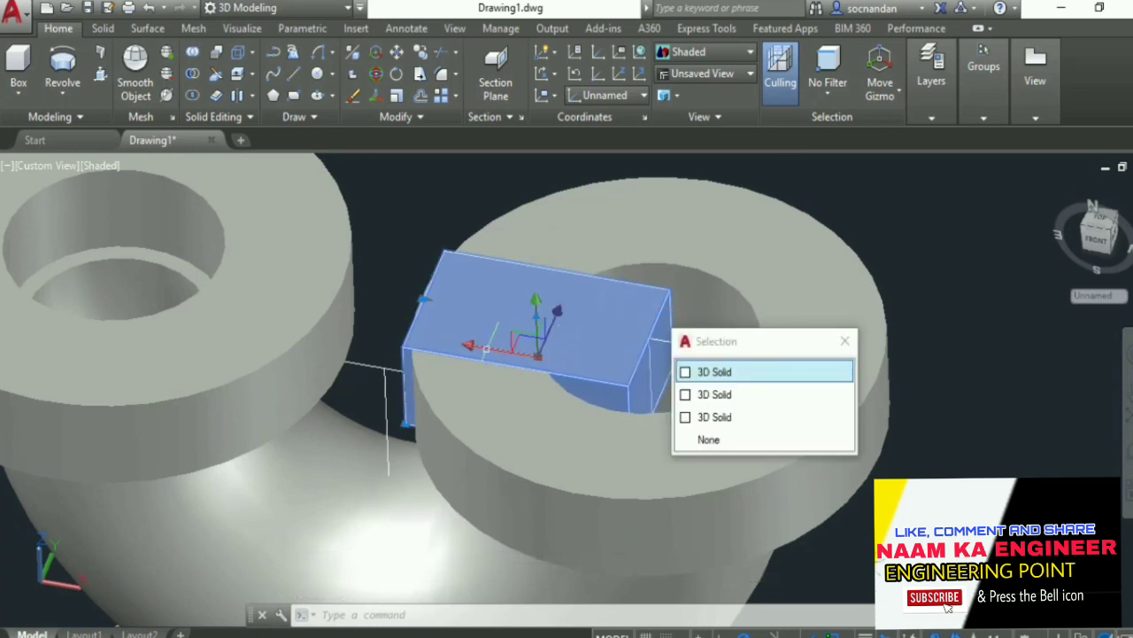
{"action": "left_click", "coordinate": [551, 342]}
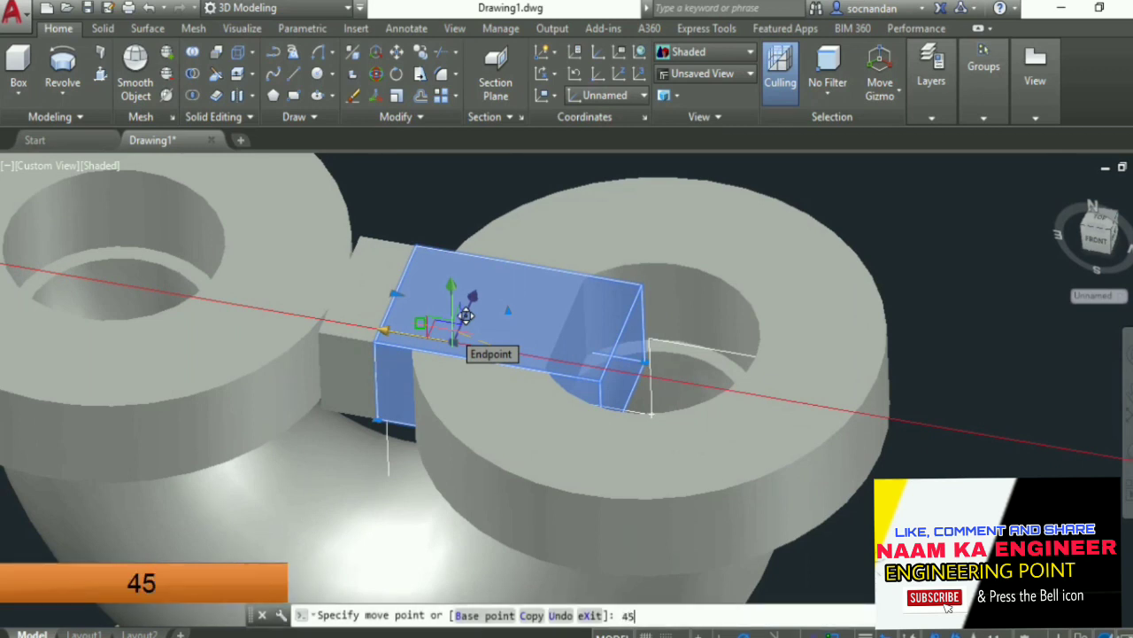
{"action": "key", "text": "Return"}
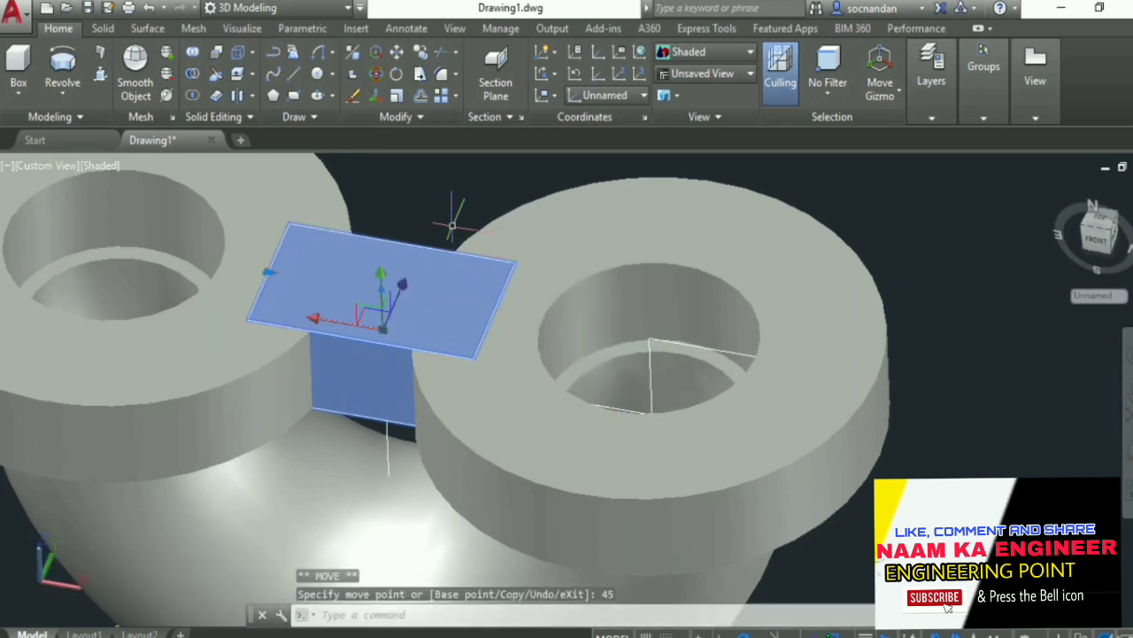
{"action": "key", "text": "Escape"}
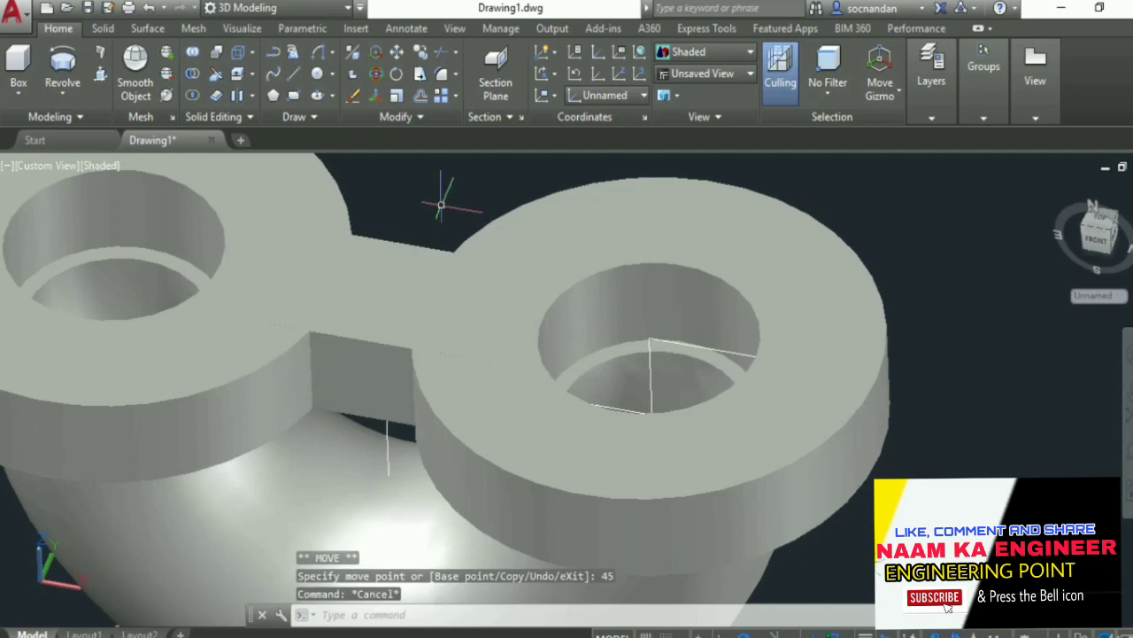
- Union the pipe, base, flanges, rings and connecting box into one solid, and view it from the back
{"action": "scroll", "coordinate": [441, 205], "scroll_direction": "down", "scroll_amount": 3}
{"action": "left_click", "coordinate": [492, 429]}
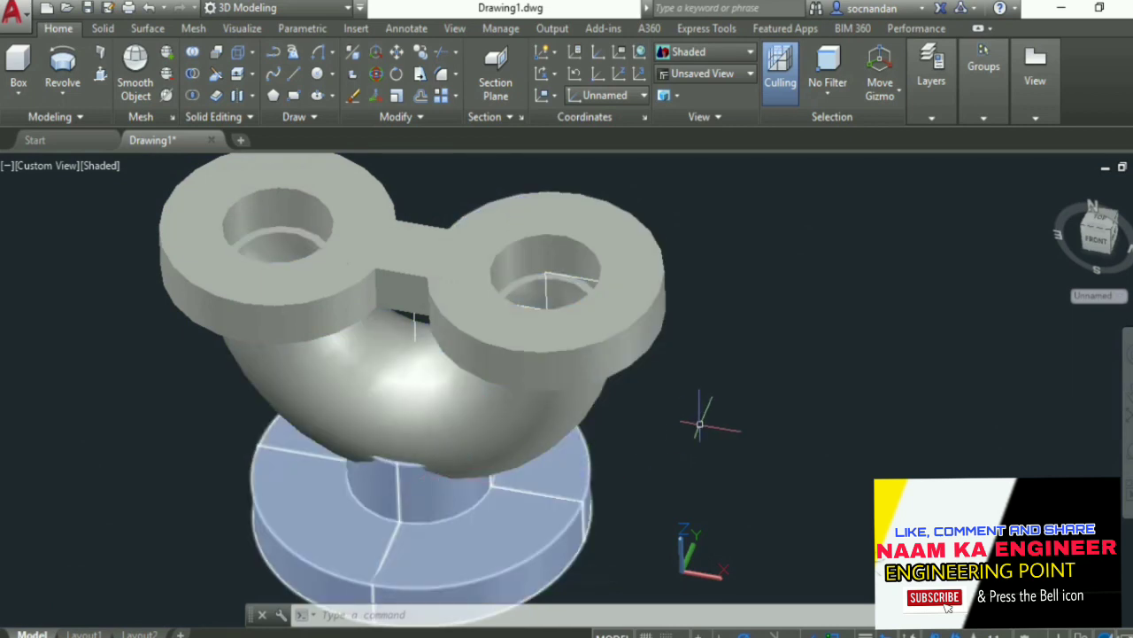
{"action": "scroll", "coordinate": [700, 425], "scroll_direction": "down", "scroll_amount": 3}
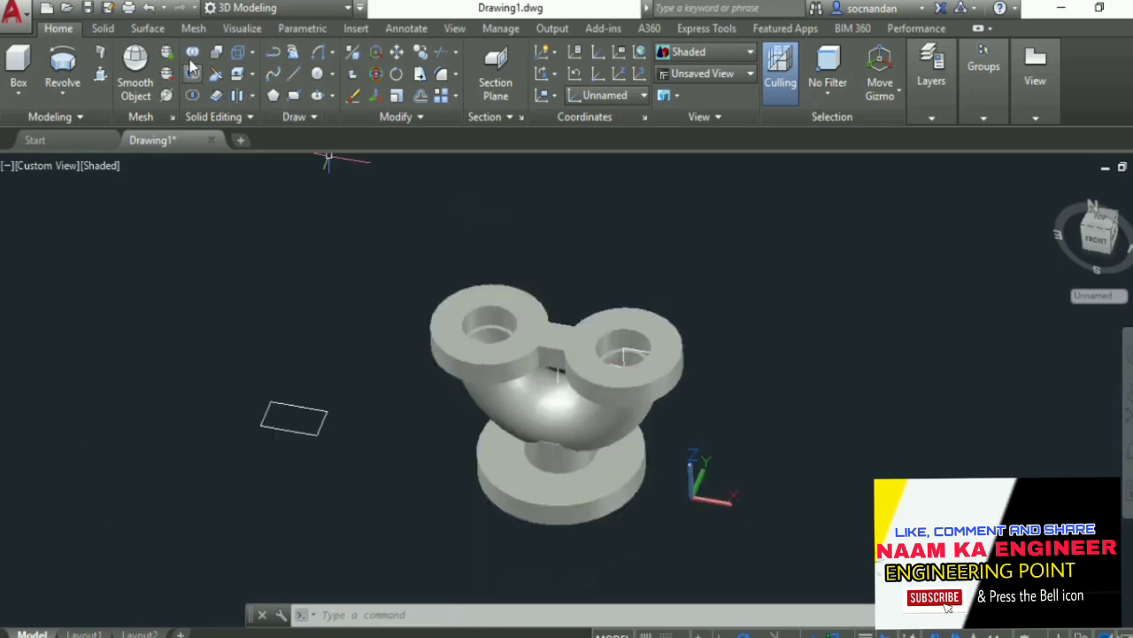
{"action": "left_click", "coordinate": [192, 53]}
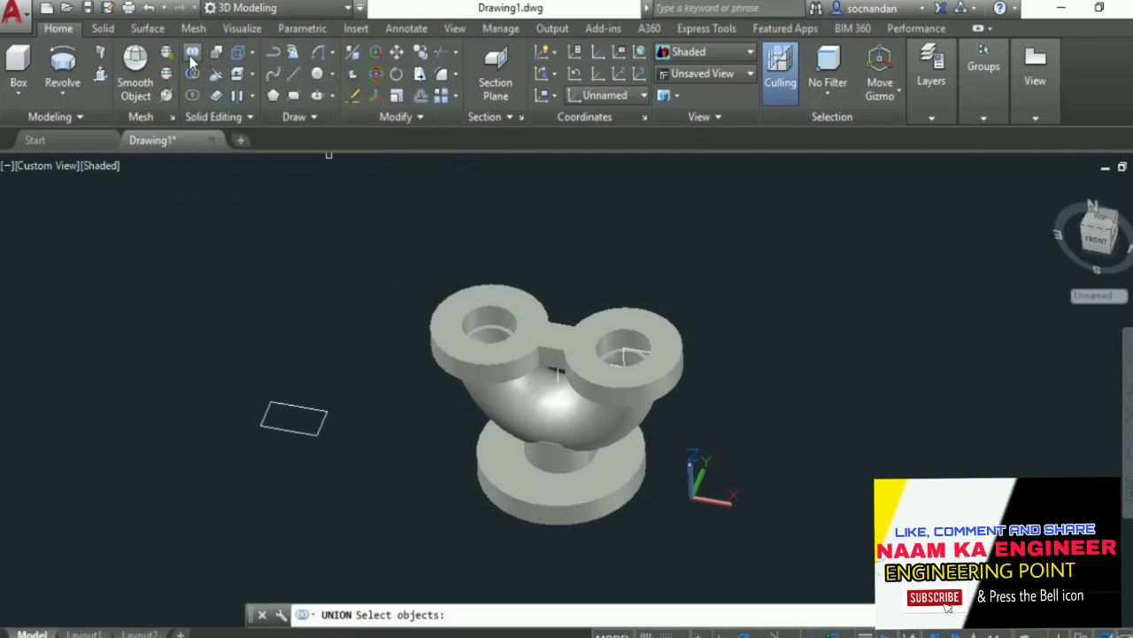
{"action": "left_click", "coordinate": [403, 236]}
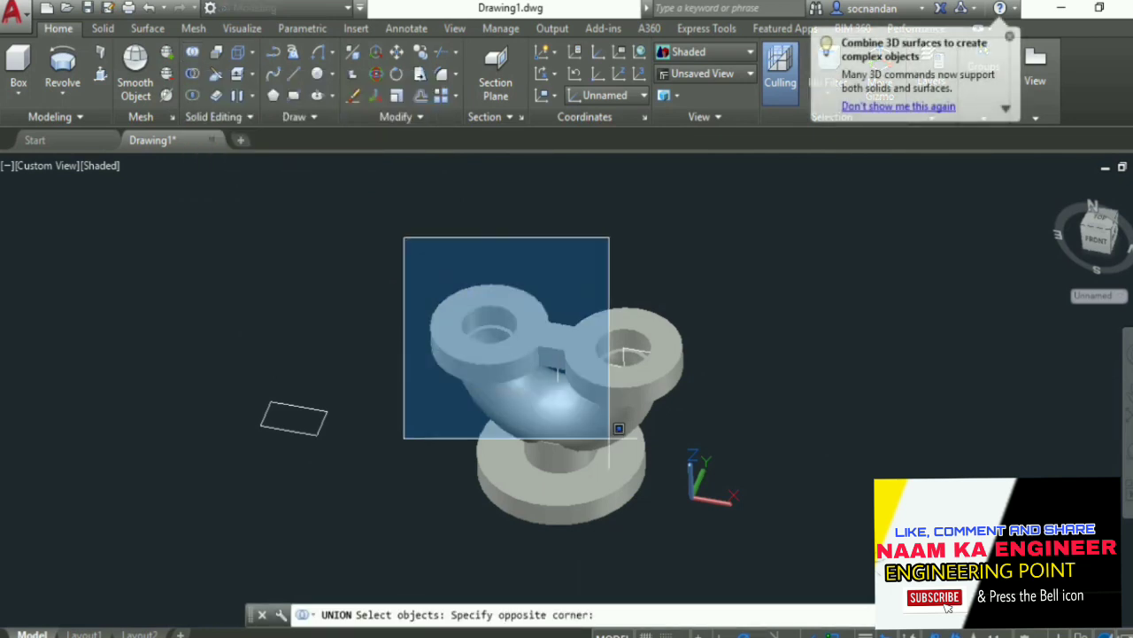
{"action": "left_click", "coordinate": [742, 542]}
{"action": "key", "text": "Return"}
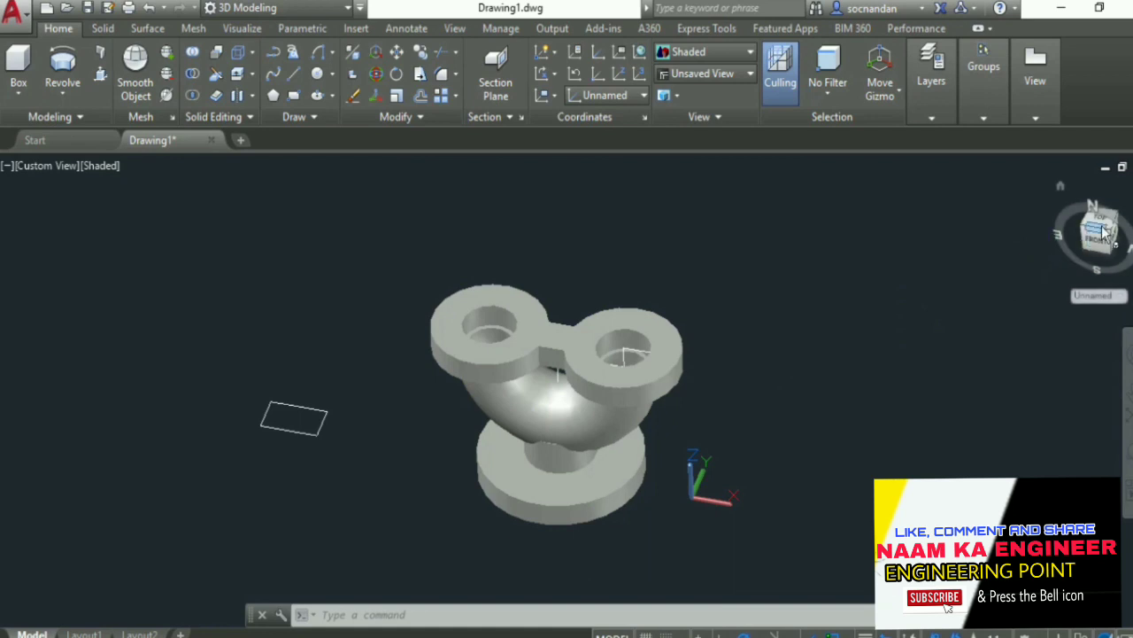
{"action": "left_click", "coordinate": [1103, 229]}
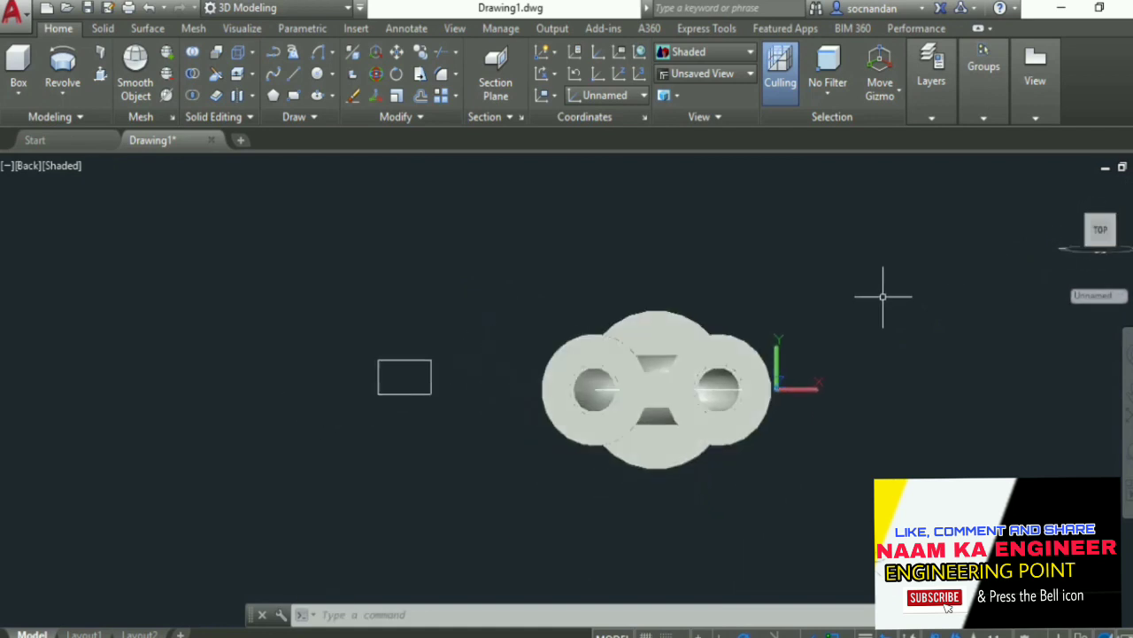
- Erase the leftover rectangle lying beside the united solid
{"action": "left_click", "coordinate": [470, 421]}
{"action": "left_click", "coordinate": [331, 323]}
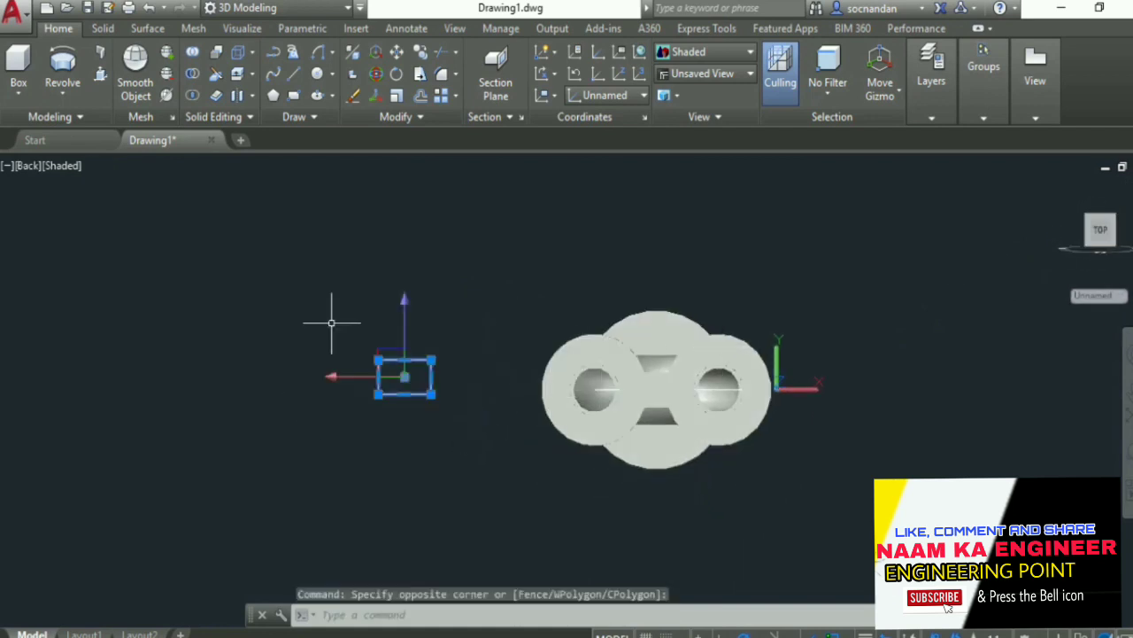
{"action": "right_click", "coordinate": [333, 354]}
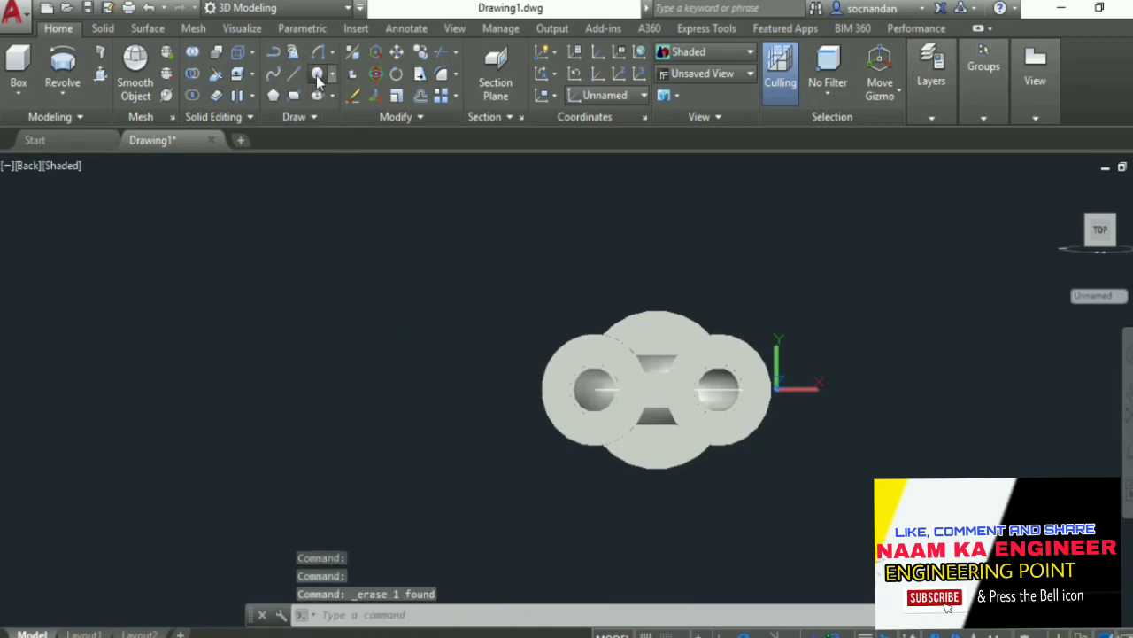
- Draw a circle with a diameter of 190 in the empty space beside the solid
{"action": "left_click", "coordinate": [318, 80]}
{"action": "left_click", "coordinate": [371, 374]}
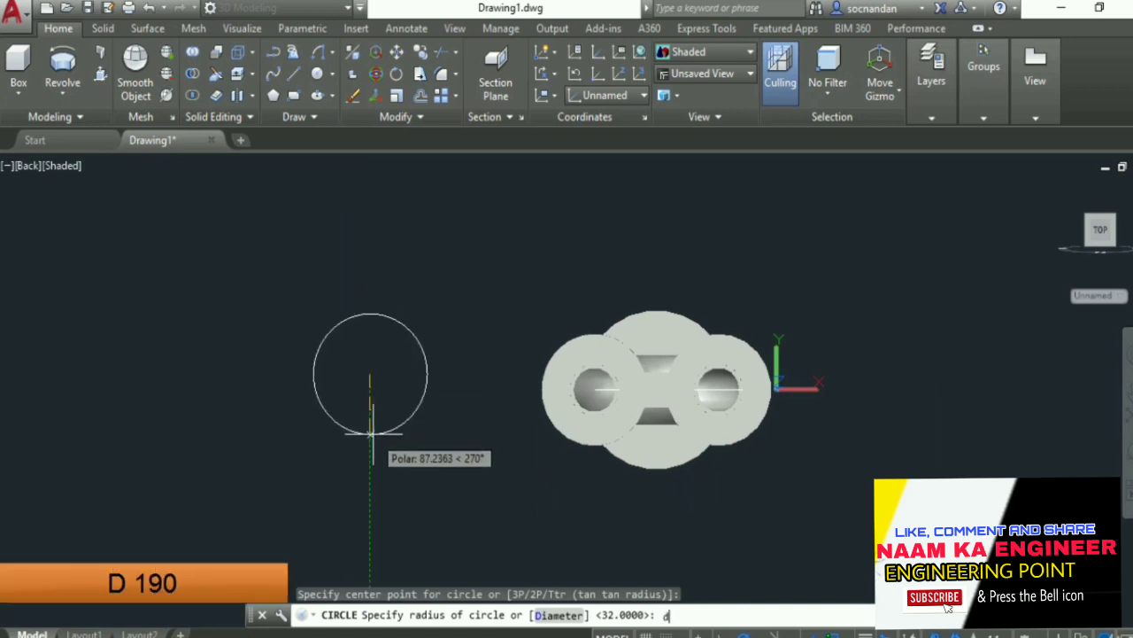
{"action": "key", "text": "Return"}
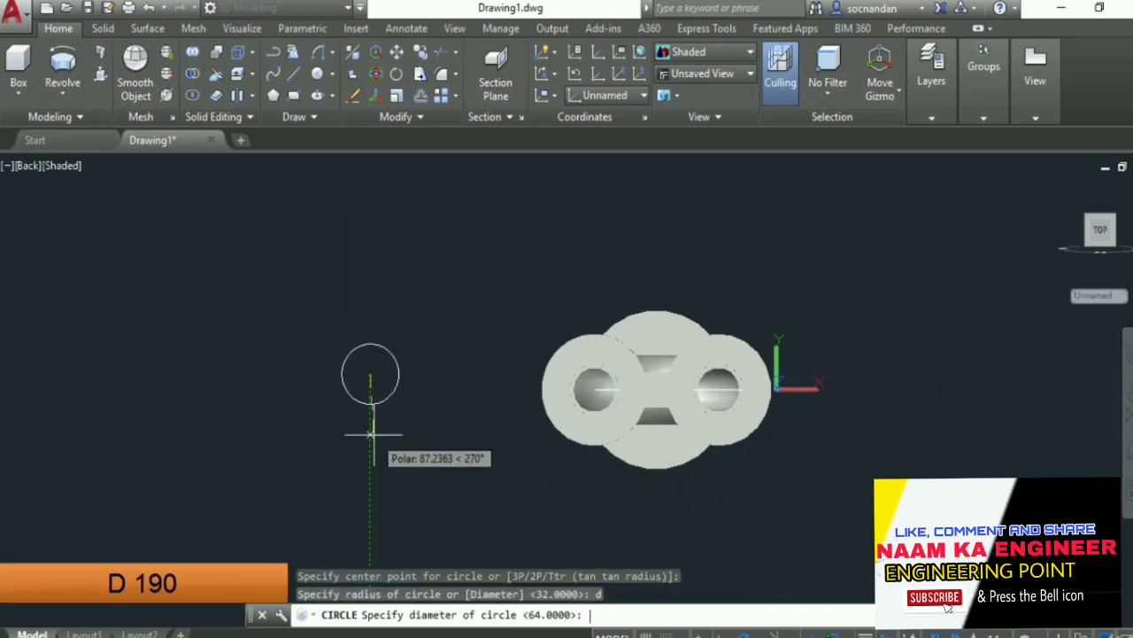
{"action": "type", "text": "190"}
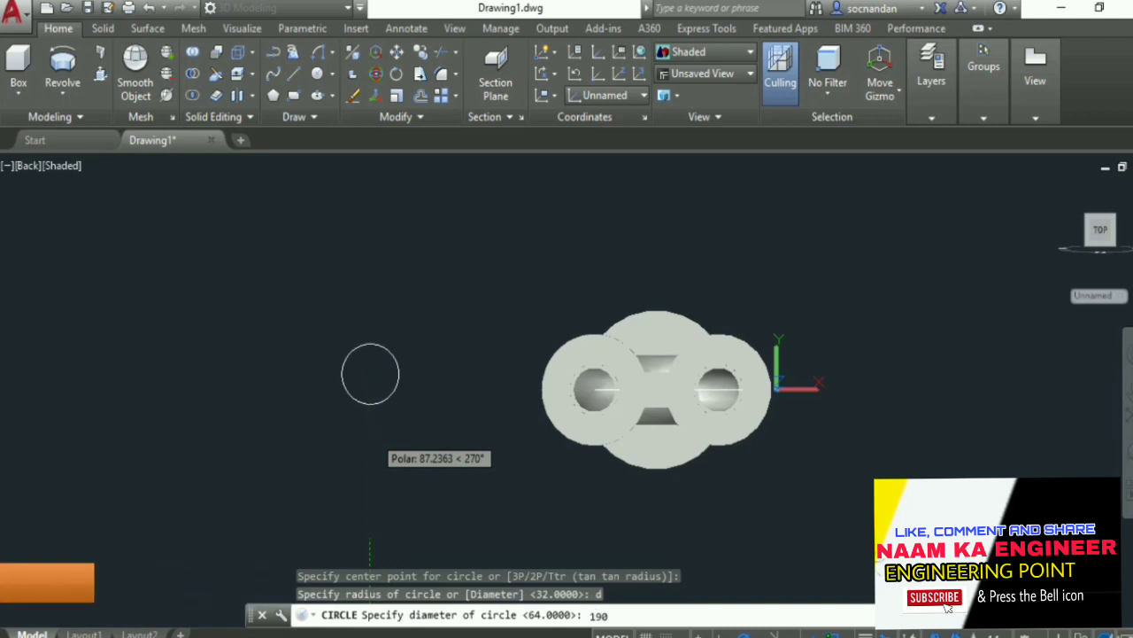
{"action": "key", "text": "Return"}
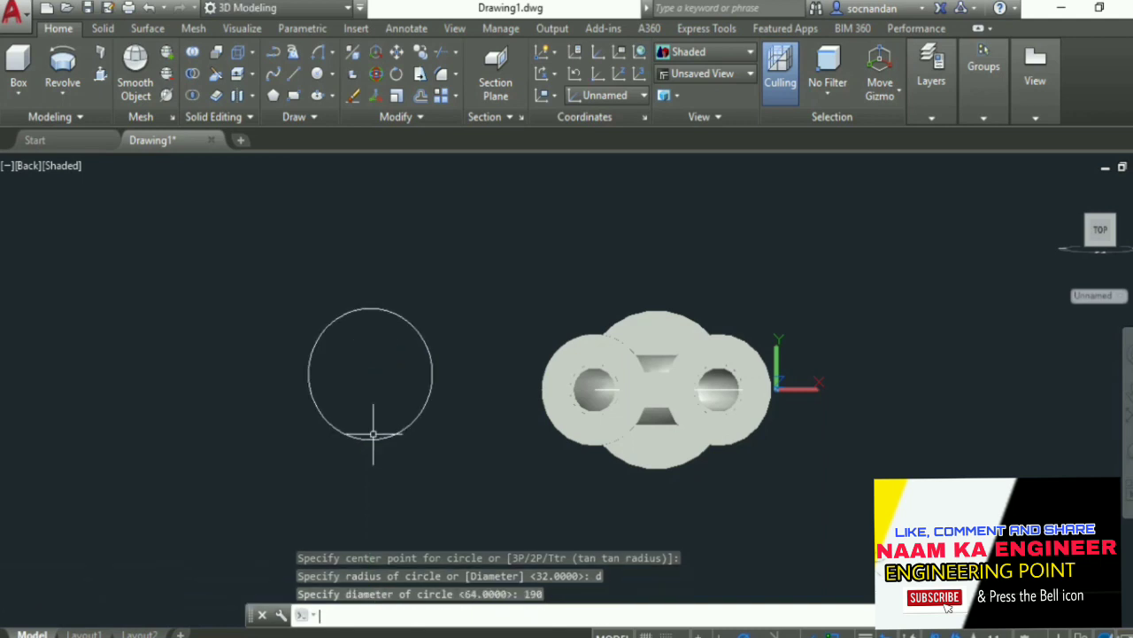
- Draw a circle of radius 9 centred on the upper quadrant of the 190-diameter circle
{"action": "left_click", "coordinate": [317, 99]}
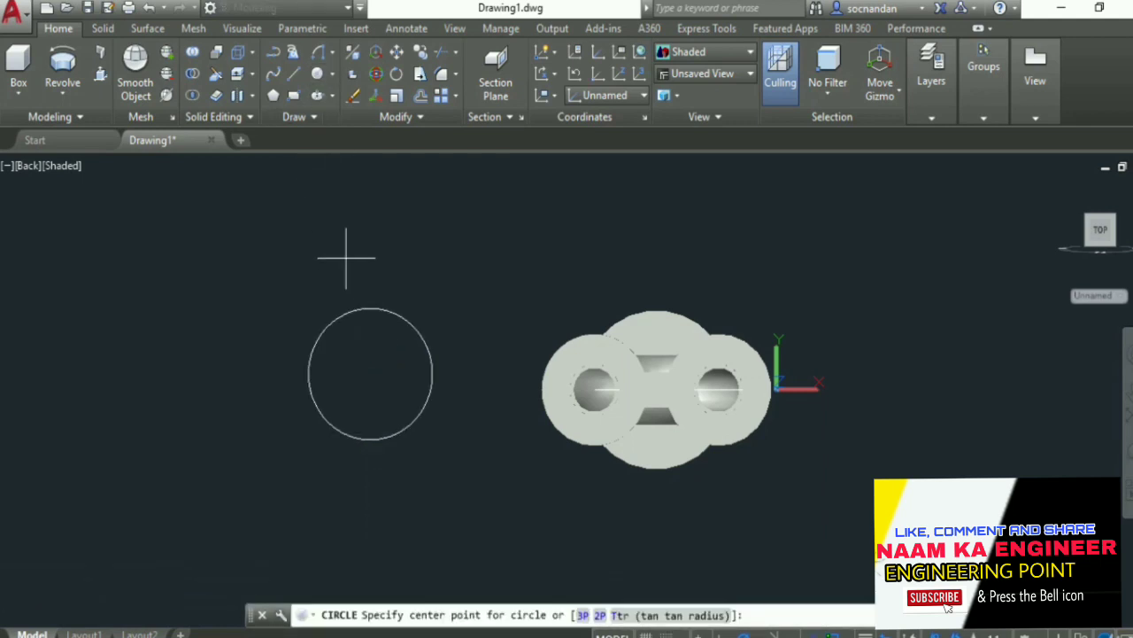
{"action": "left_click", "coordinate": [370, 308]}
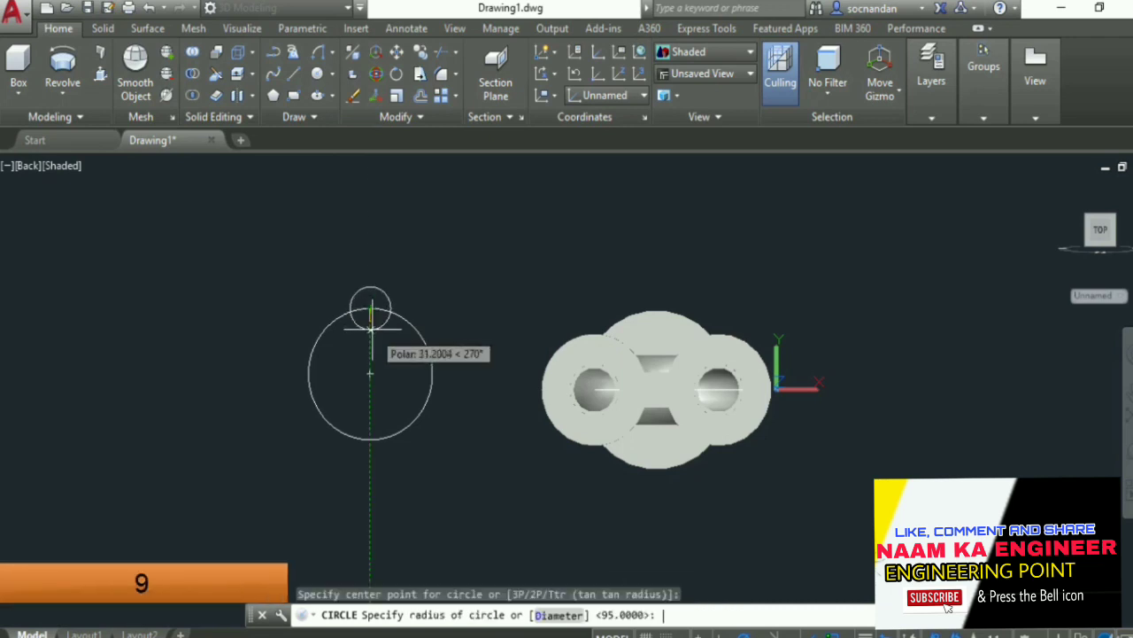
{"action": "type", "text": "9"}
{"action": "key", "text": "Return"}
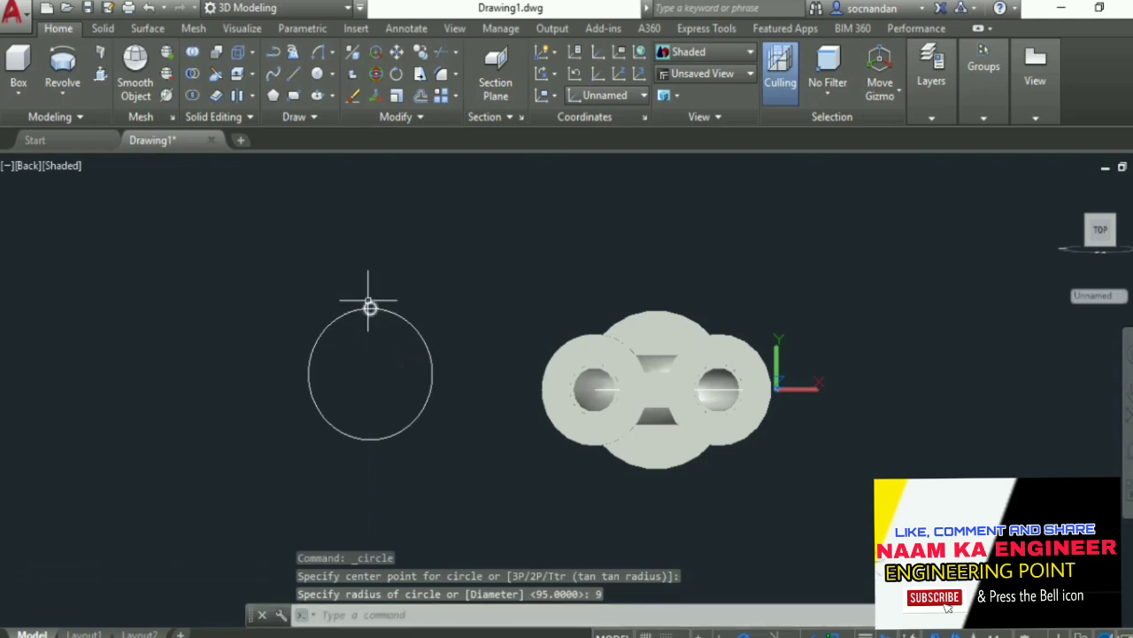
- Polar-array the small circle around the large circle's centre with 8 items over 360 degrees, as a non-associative array
{"action": "left_click", "coordinate": [456, 96]}
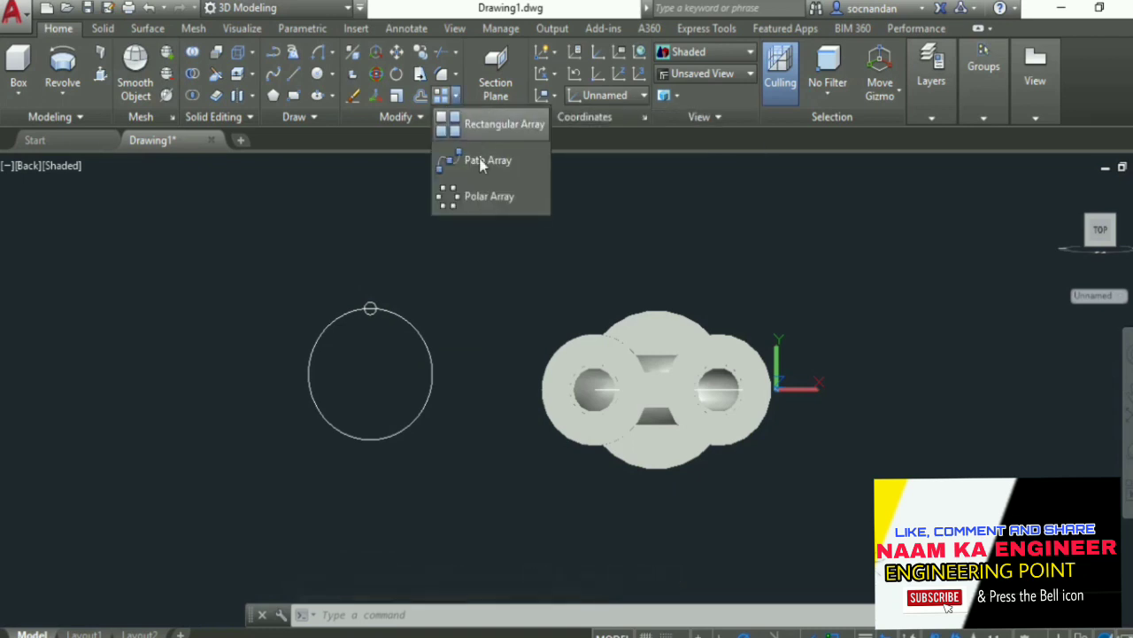
{"action": "left_click", "coordinate": [488, 197]}
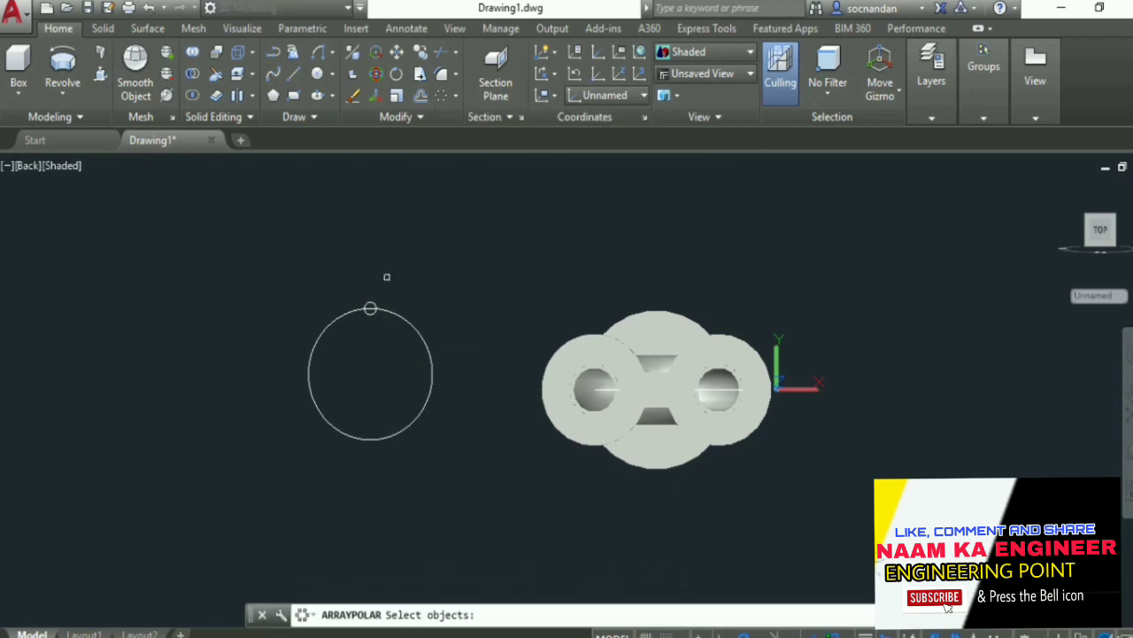
{"action": "left_click", "coordinate": [370, 306]}
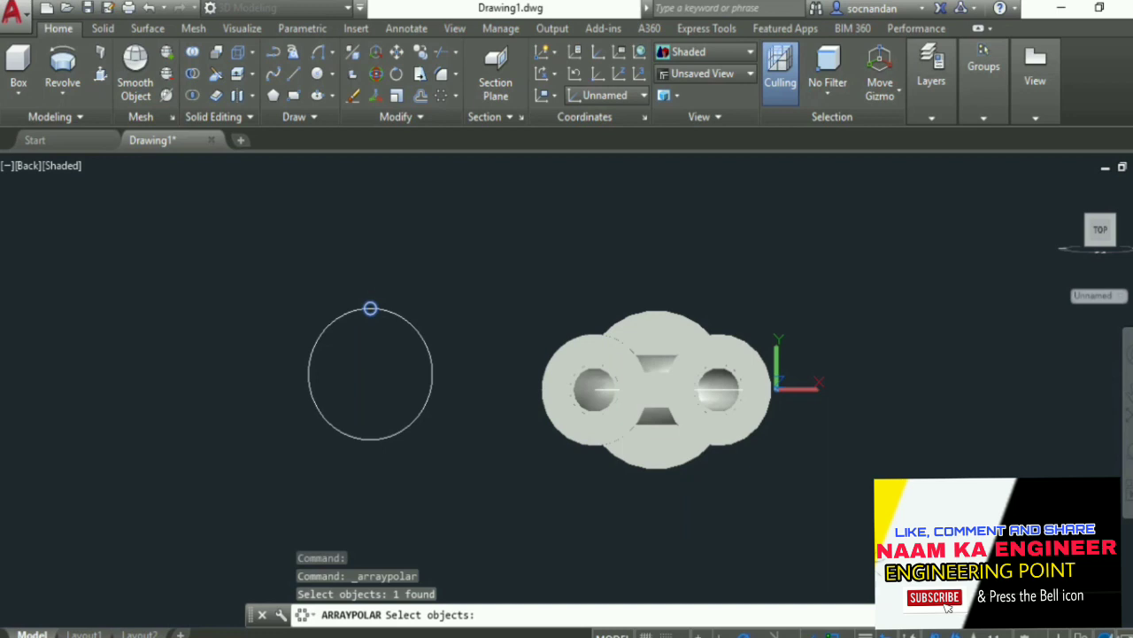
{"action": "key", "text": "Return"}
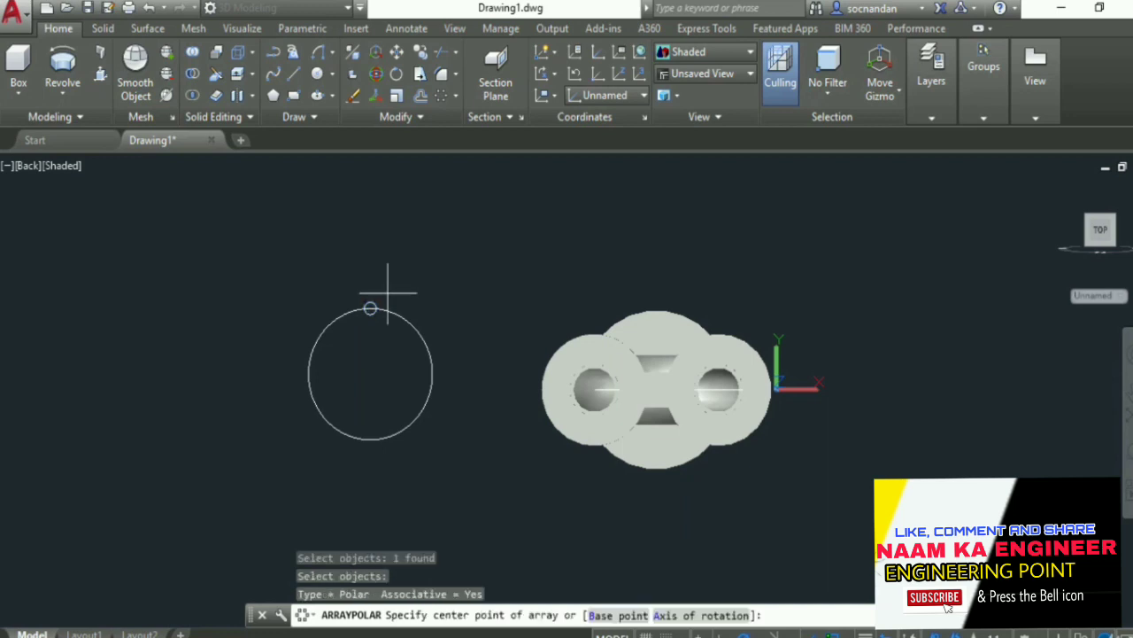
{"action": "left_click", "coordinate": [370, 373]}
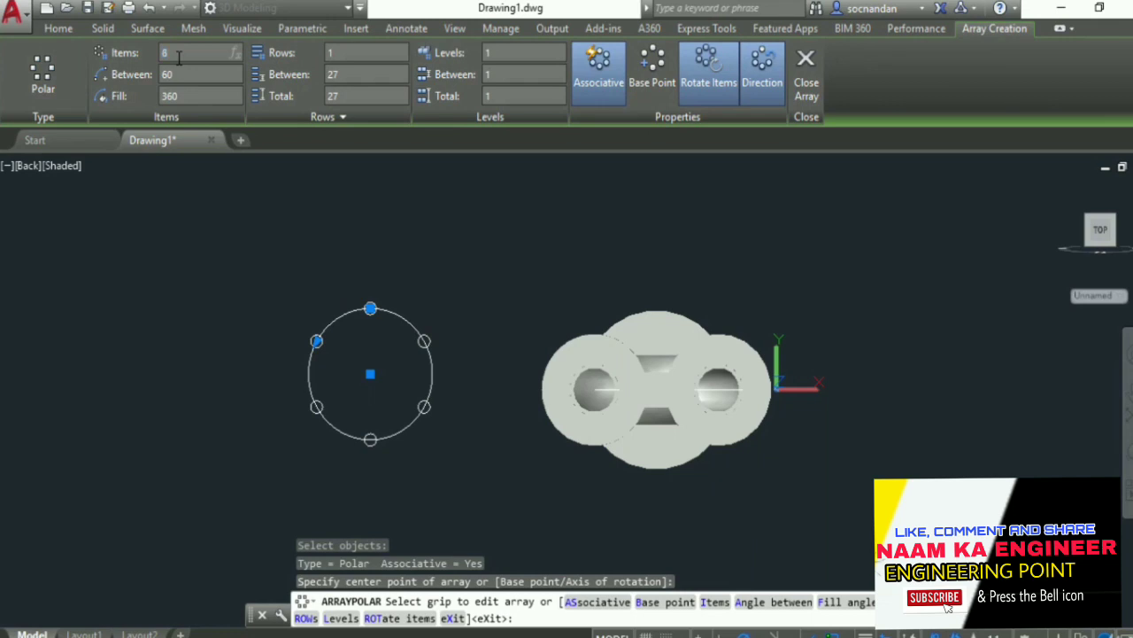
{"action": "key", "text": "Return"}
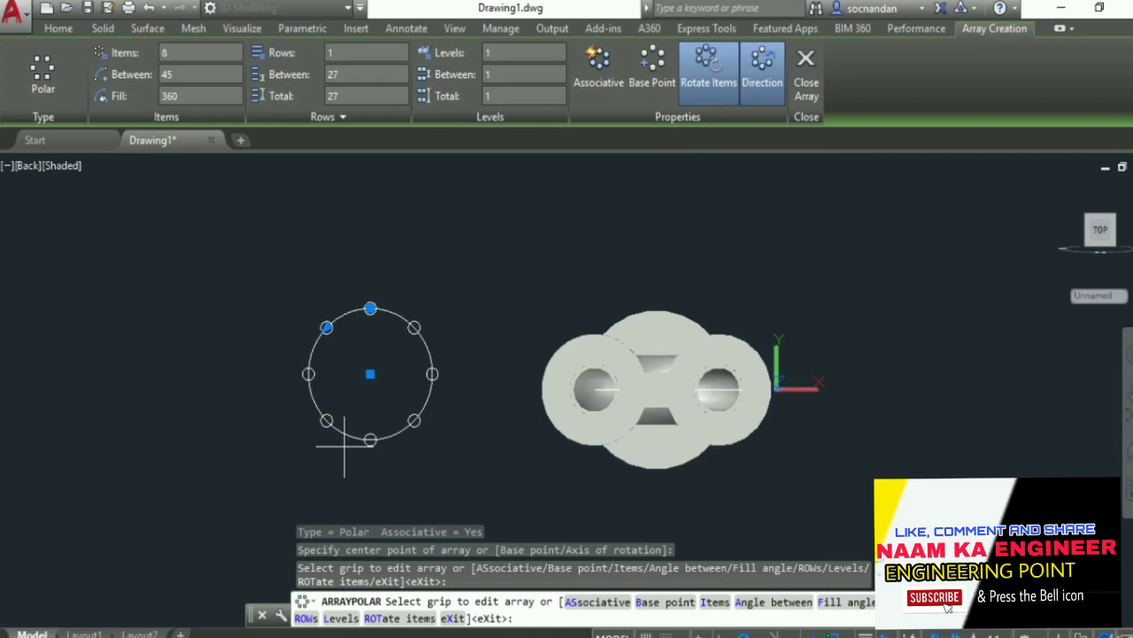
{"action": "left_click", "coordinate": [816, 80]}
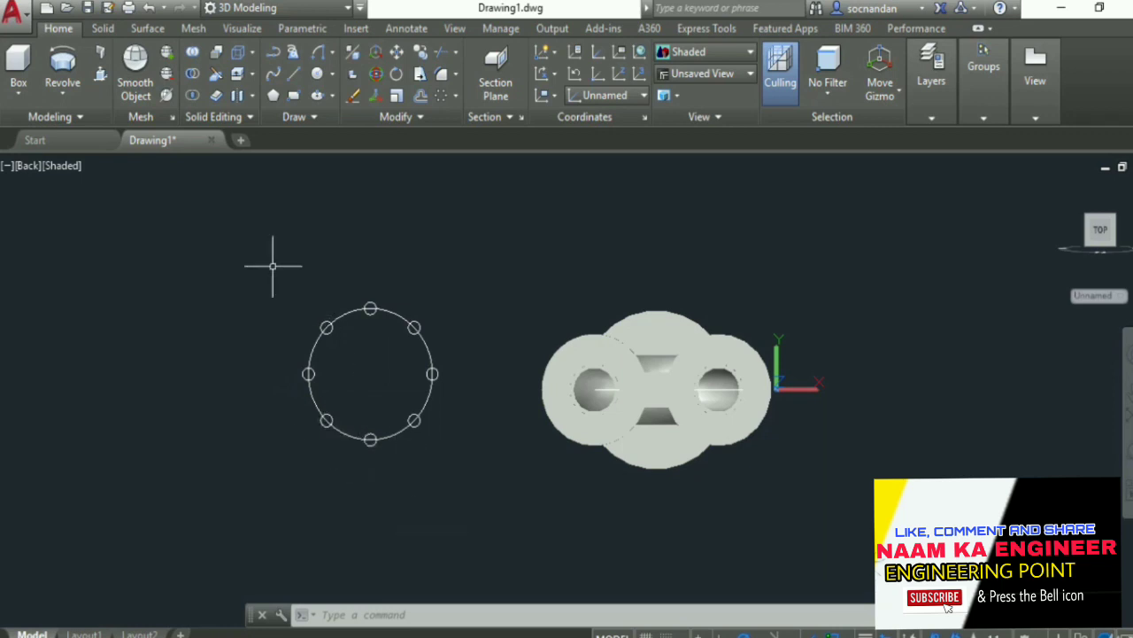
- Move the large circle and its eight small circles by their common centre onto the centre of the solid
{"action": "left_click", "coordinate": [245, 222]}
{"action": "left_click", "coordinate": [500, 540]}
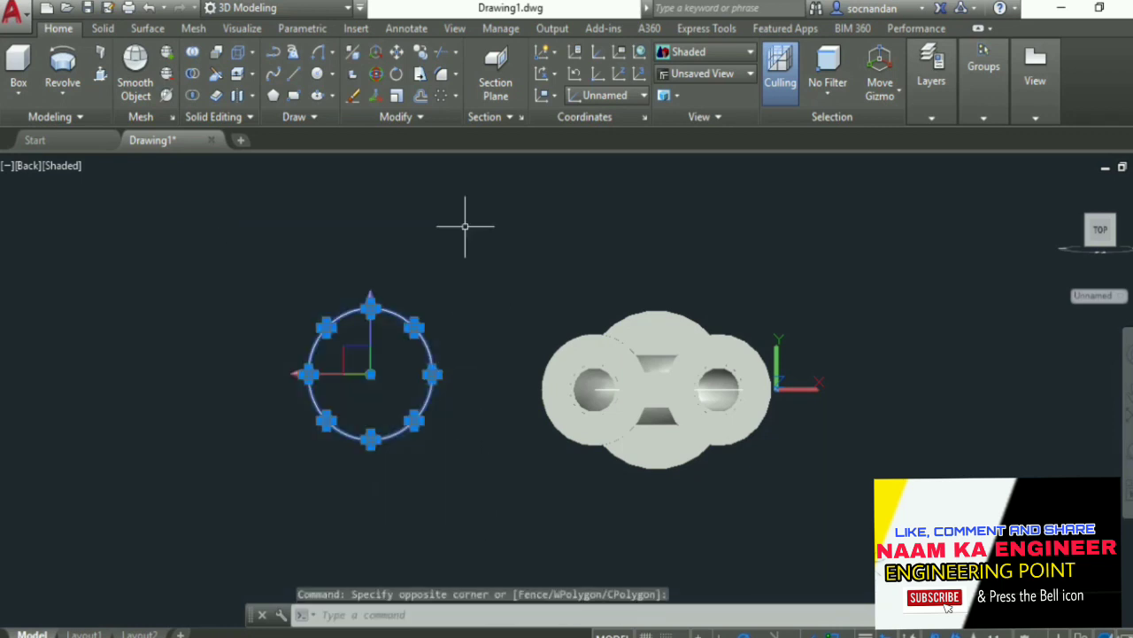
{"action": "left_click", "coordinate": [397, 54]}
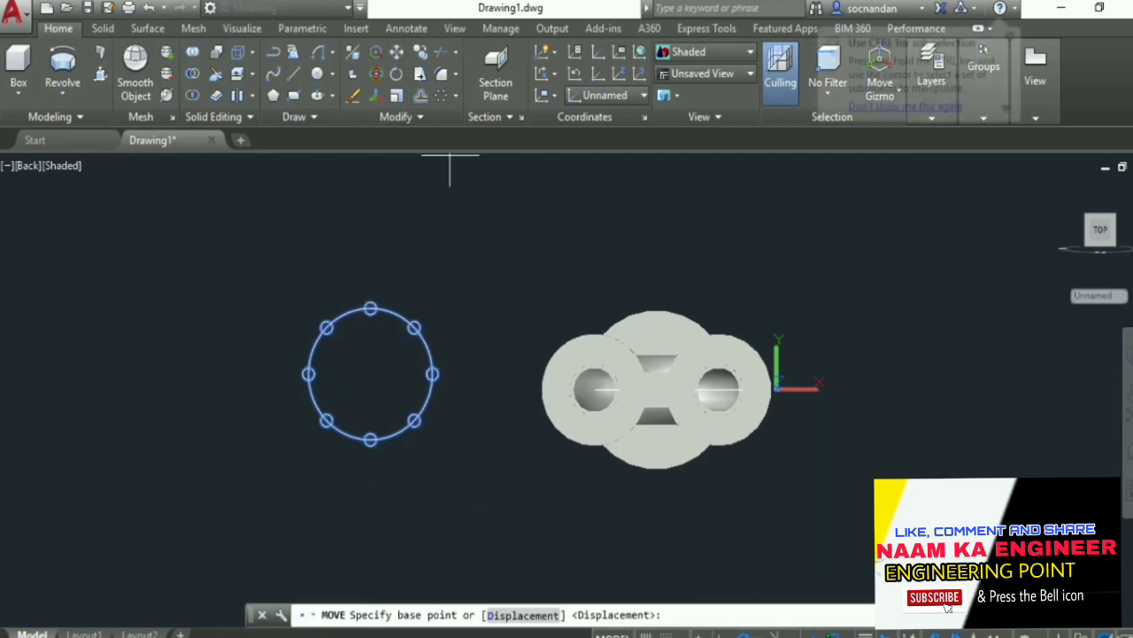
{"action": "left_click", "coordinate": [370, 374]}
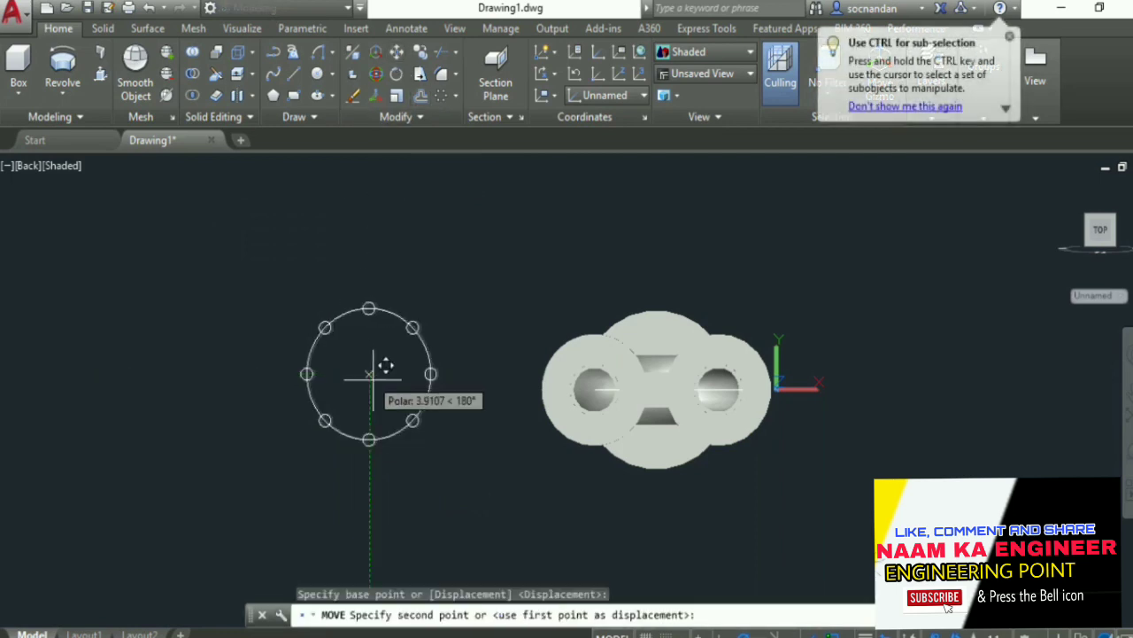
{"action": "left_click", "coordinate": [657, 390]}
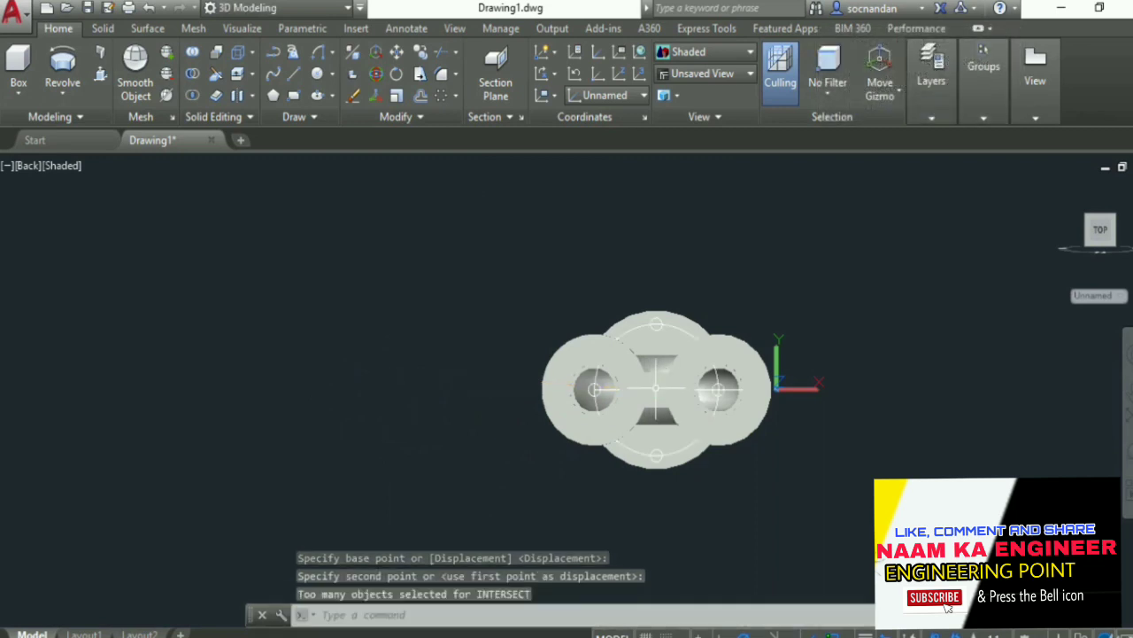
- Hide the united solid, leaving the circles and construction lines on display
{"action": "left_click", "coordinate": [663, 319]}
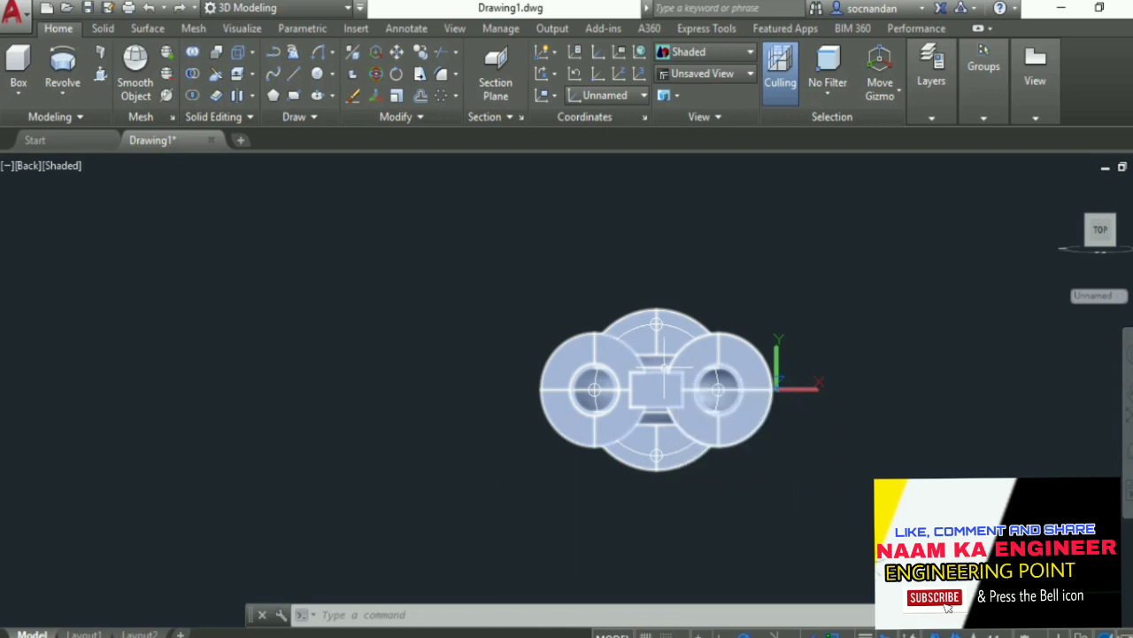
{"action": "left_click", "coordinate": [759, 354]}
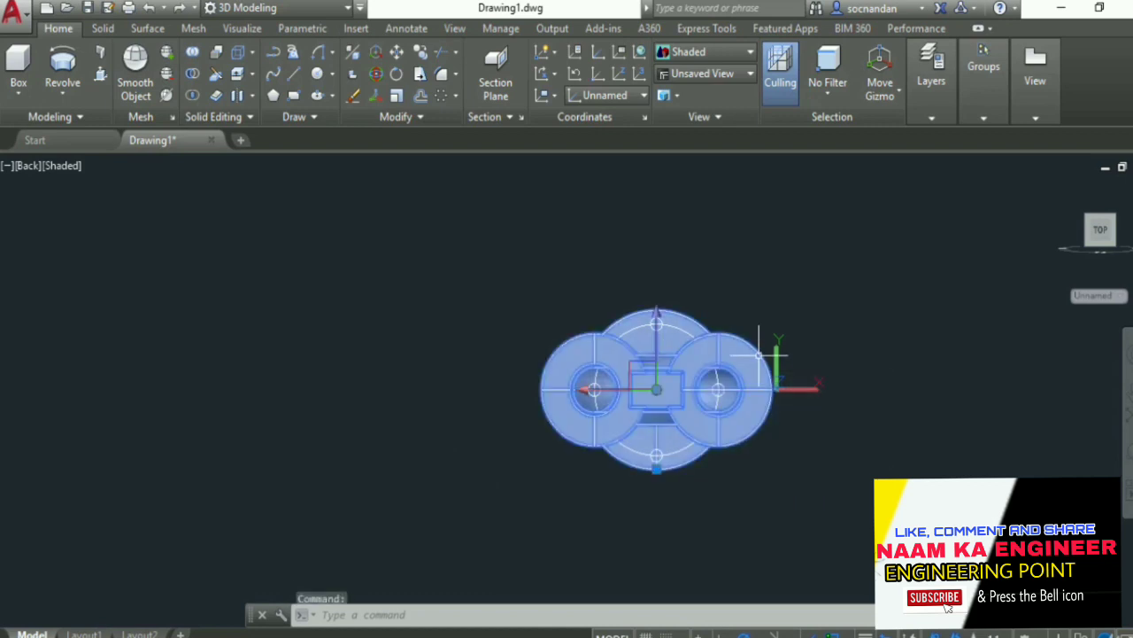
{"action": "right_click", "coordinate": [771, 260]}
{"action": "mouse_move", "coordinate": [836, 298]}
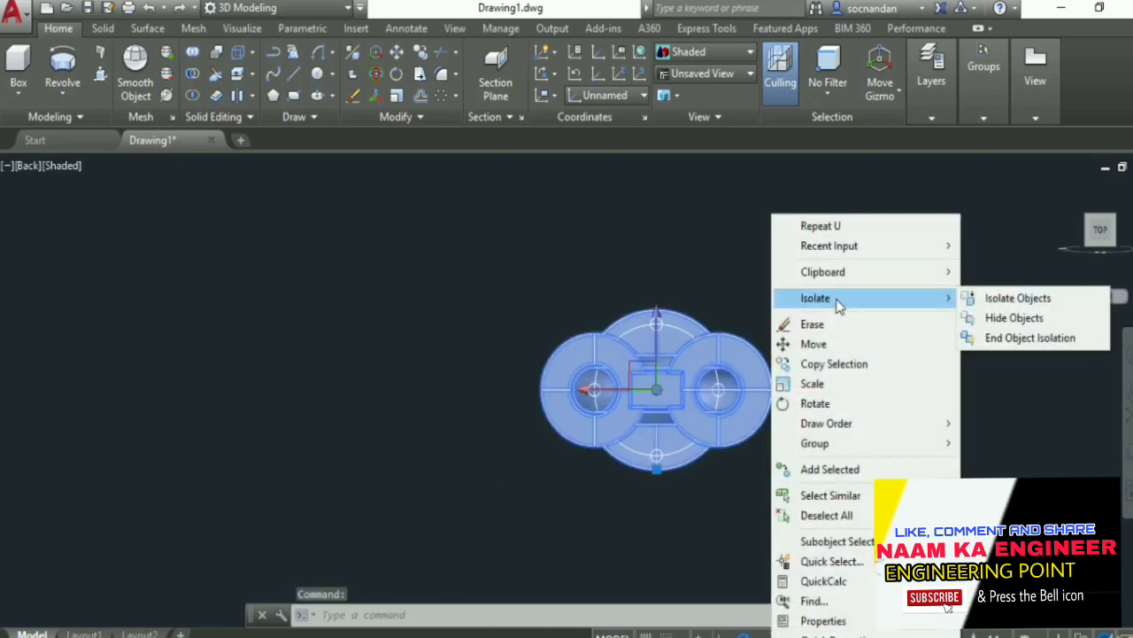
{"action": "left_click", "coordinate": [1015, 319]}
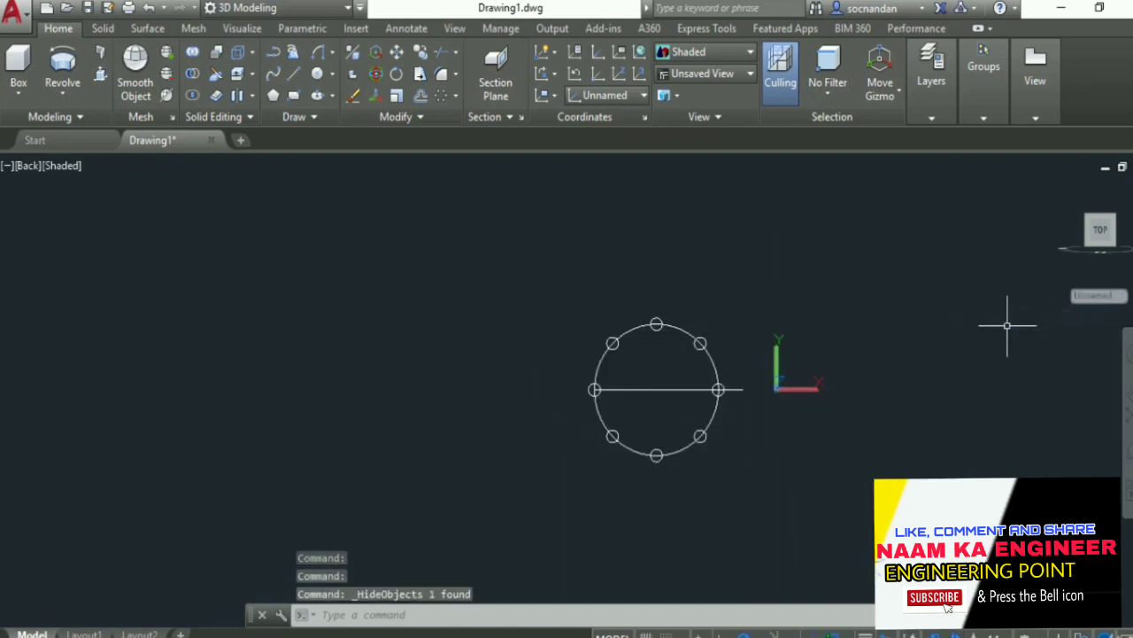
- Select all the circles as similar objects and move them 200 units down along the negative Z direction
{"action": "left_click", "coordinate": [1129, 451]}
{"action": "mouse_move", "coordinate": [628, 449]}
{"action": "left_mouse_down"}
{"action": "mouse_move", "coordinate": [610, 301]}
{"action": "mouse_move", "coordinate": [646, 320]}
{"action": "left_mouse_up"}
{"action": "right_click", "coordinate": [790, 250]}
{"action": "left_click", "coordinate": [815, 257]}
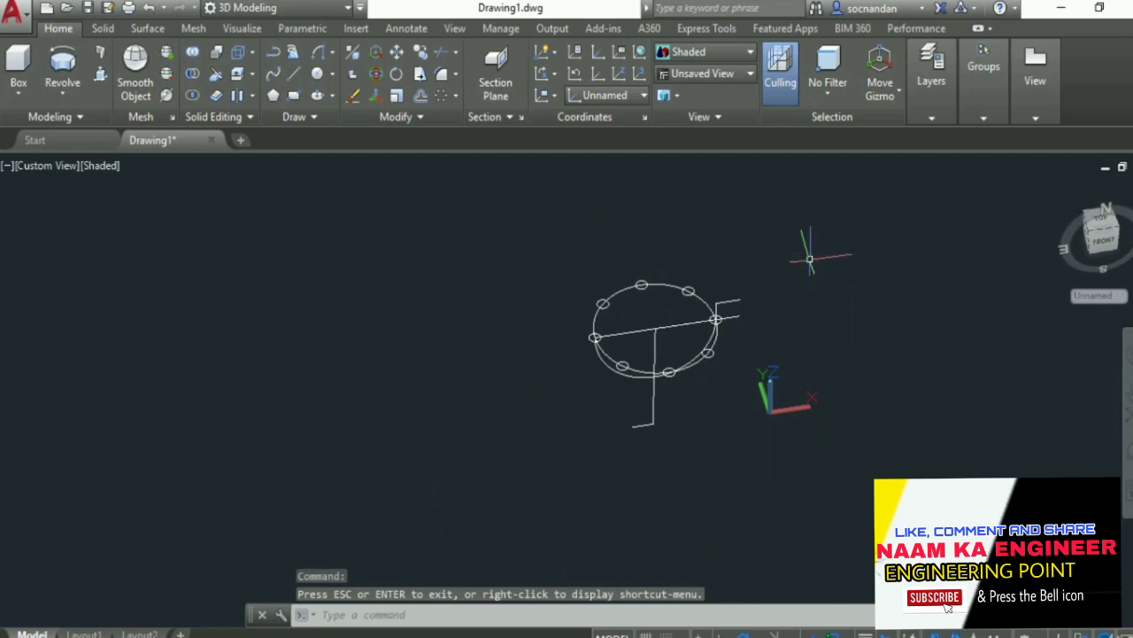
{"action": "left_click", "coordinate": [655, 278]}
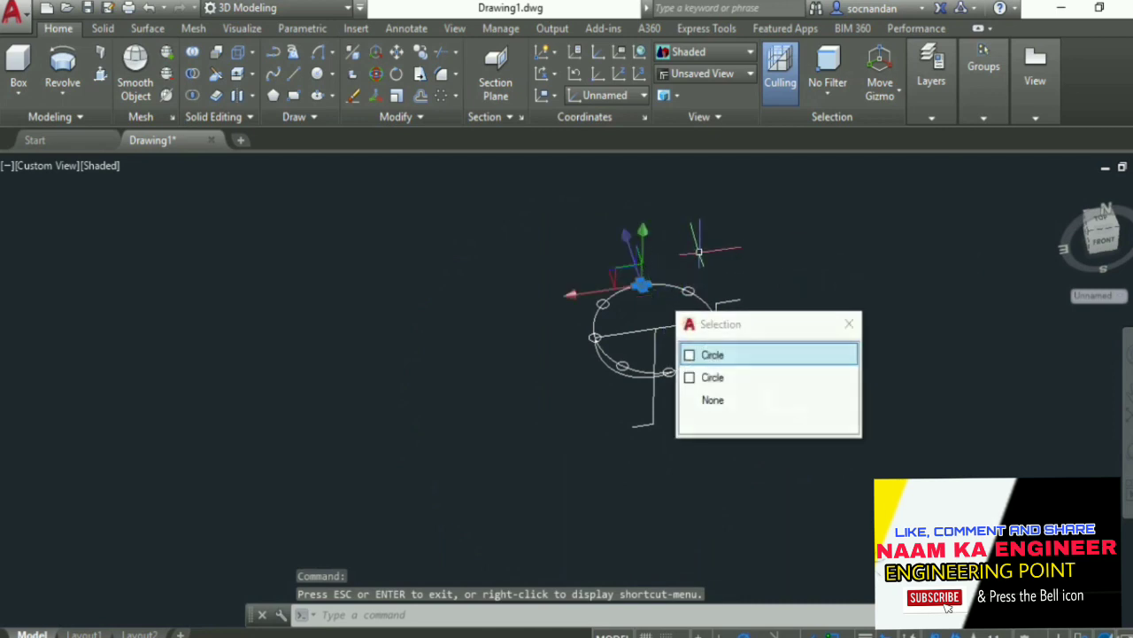
{"action": "right_click", "coordinate": [704, 350]}
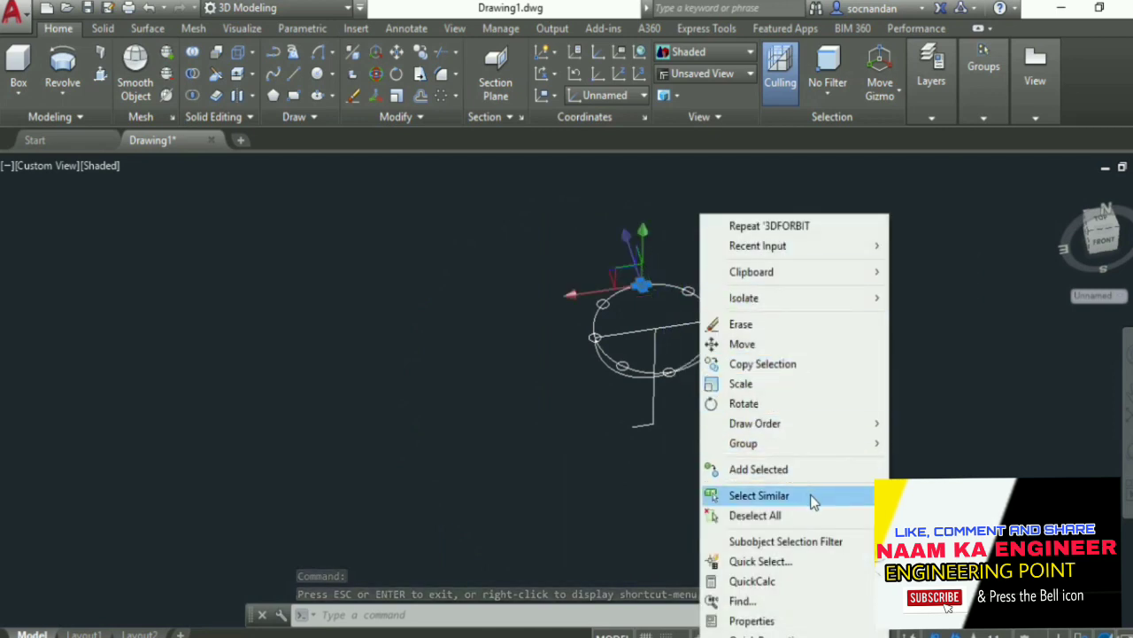
{"action": "left_click", "coordinate": [737, 495]}
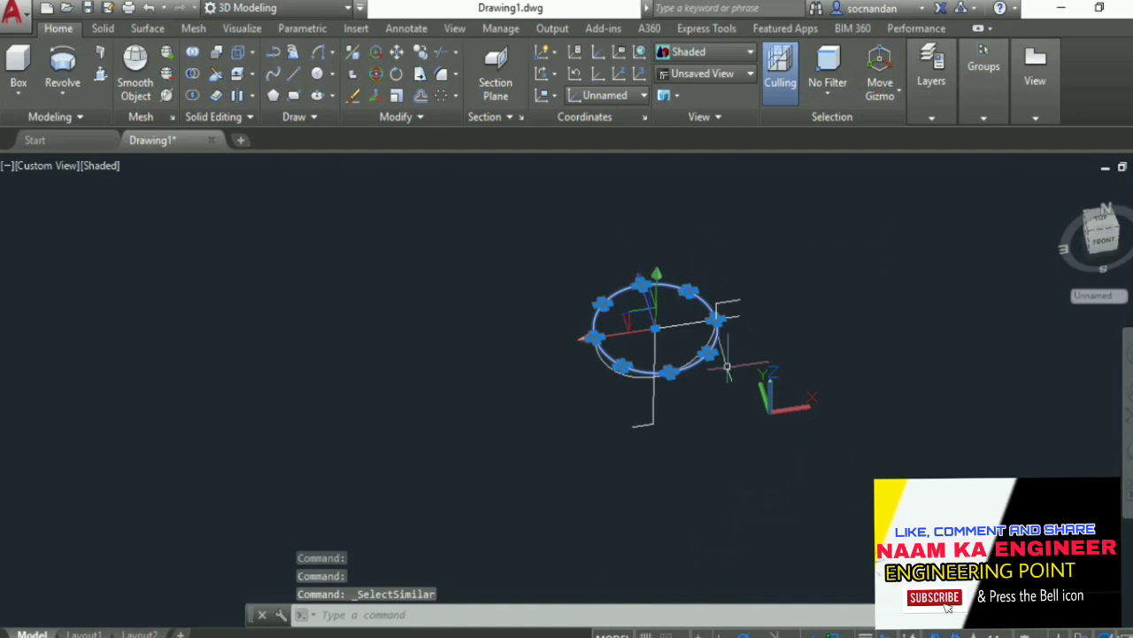
{"action": "left_click", "coordinate": [421, 98]}
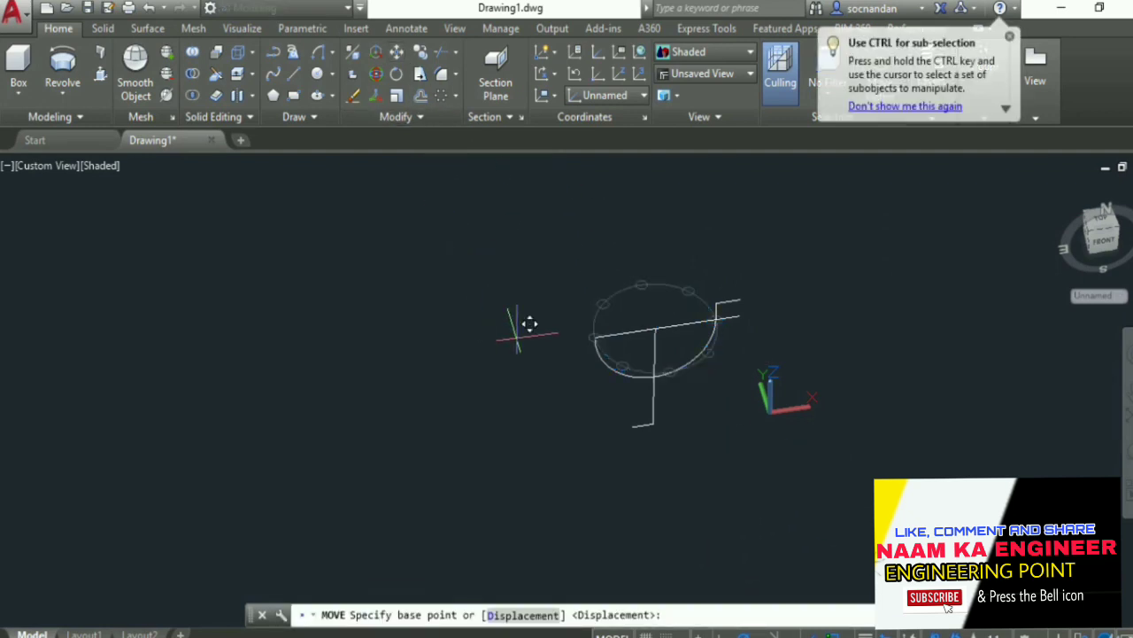
{"action": "left_click", "coordinate": [521, 324]}
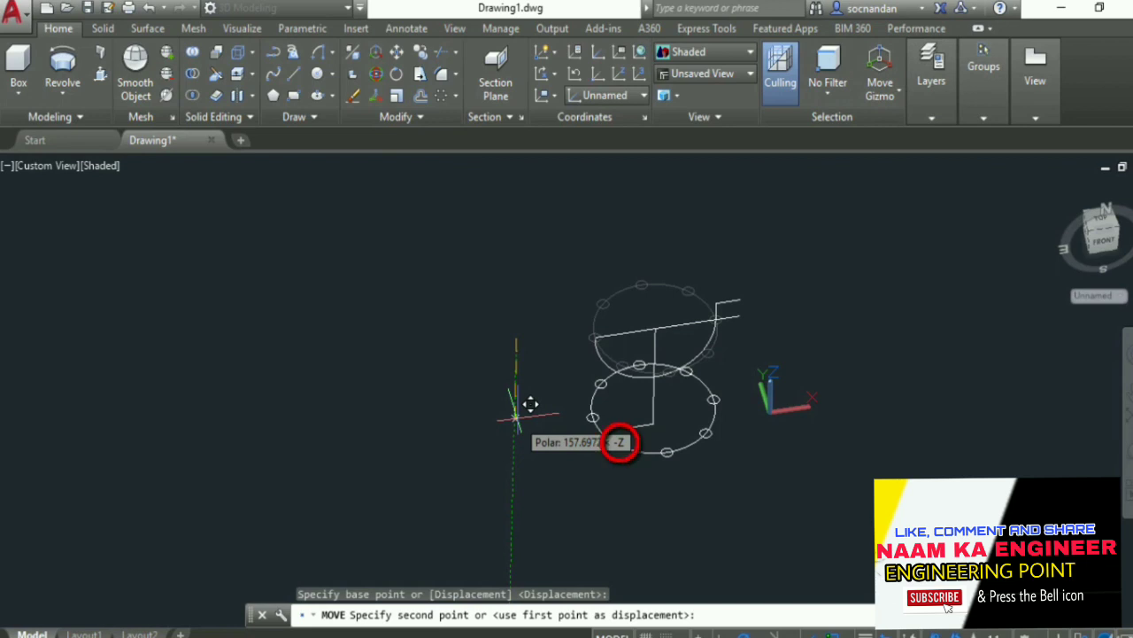
{"action": "type", "text": "200"}
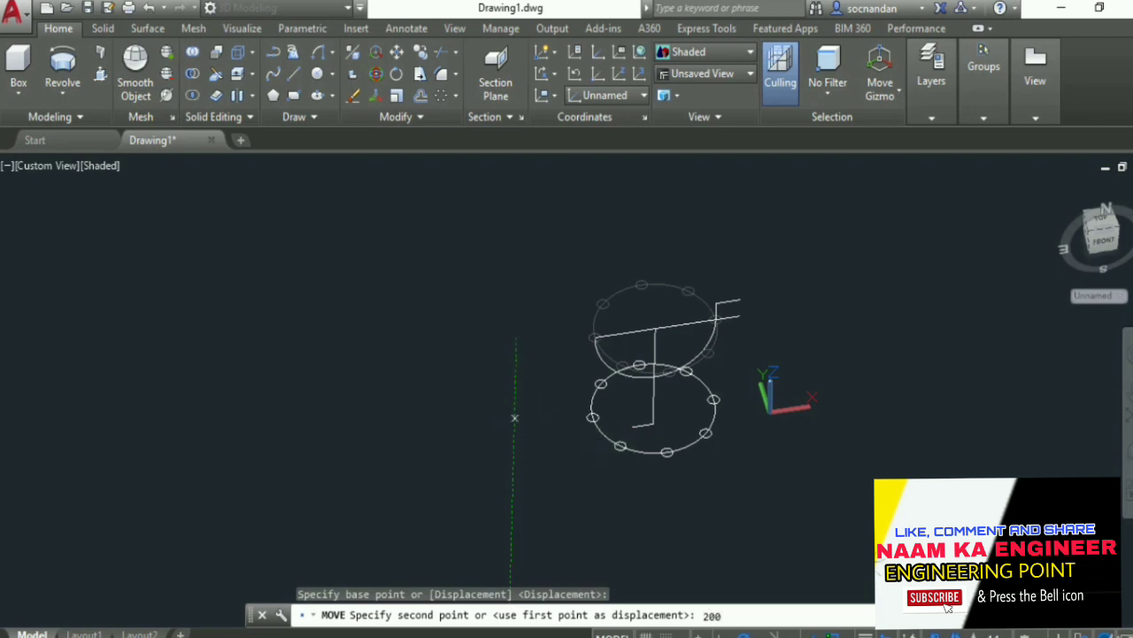
{"action": "key", "text": "Return"}
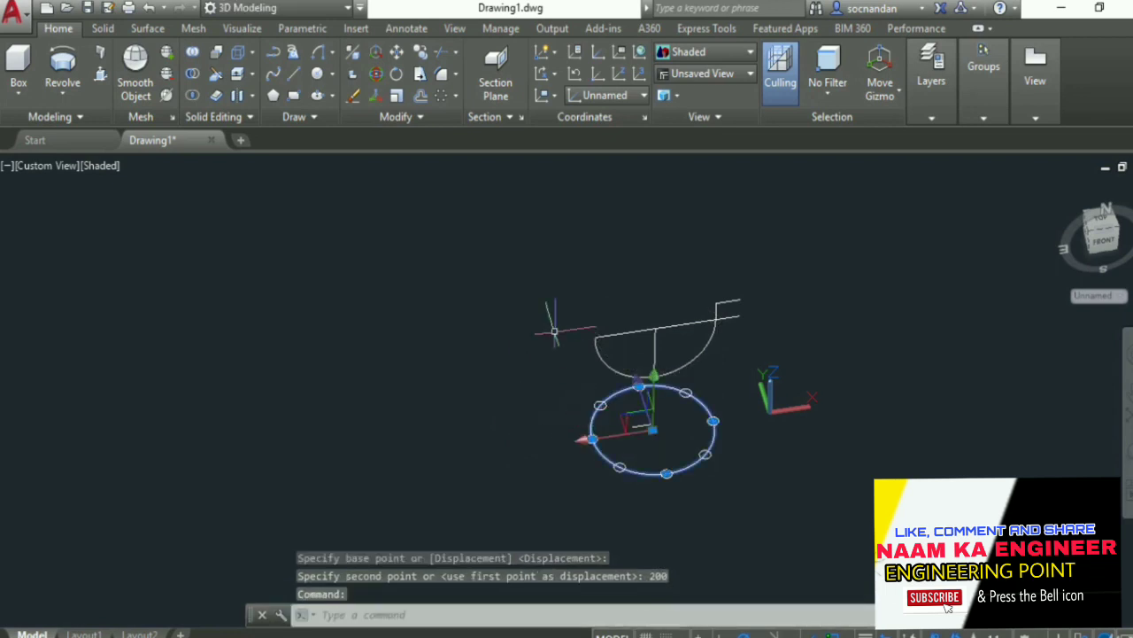
- Erase the 190-diameter guide circle and all leftover construction lines and arcs, keeping only the eight small circles
{"action": "right_click", "coordinate": [556, 328]}
{"action": "left_click", "coordinate": [577, 326]}
{"action": "left_click", "coordinate": [746, 364]}
{"action": "left_click", "coordinate": [641, 265]}
{"action": "right_click", "coordinate": [536, 260]}
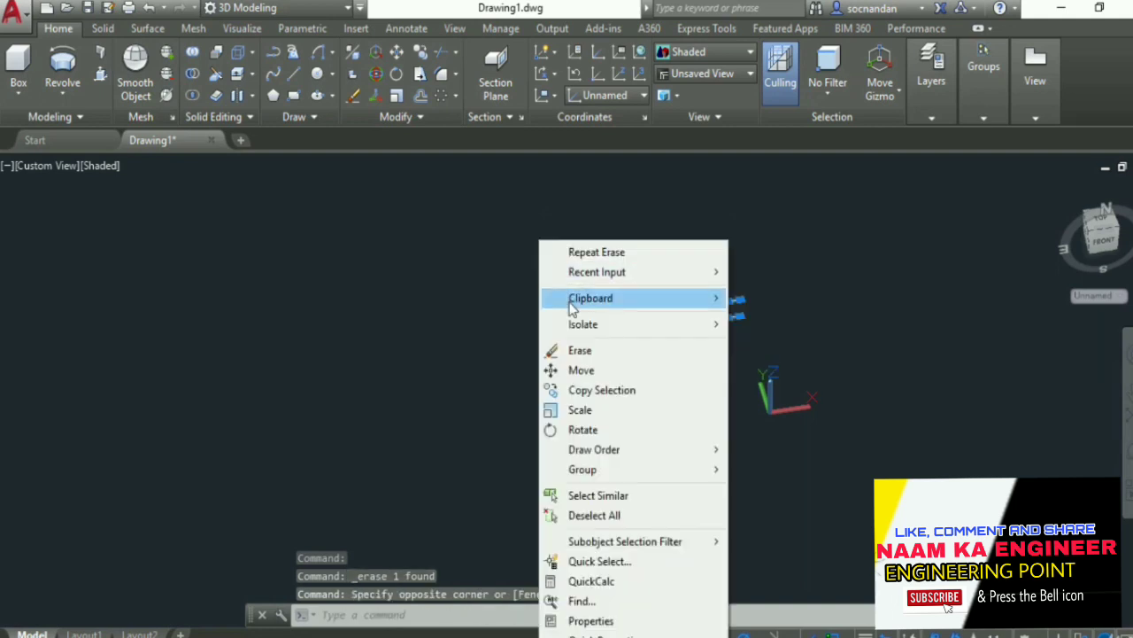
{"action": "left_click", "coordinate": [579, 349]}
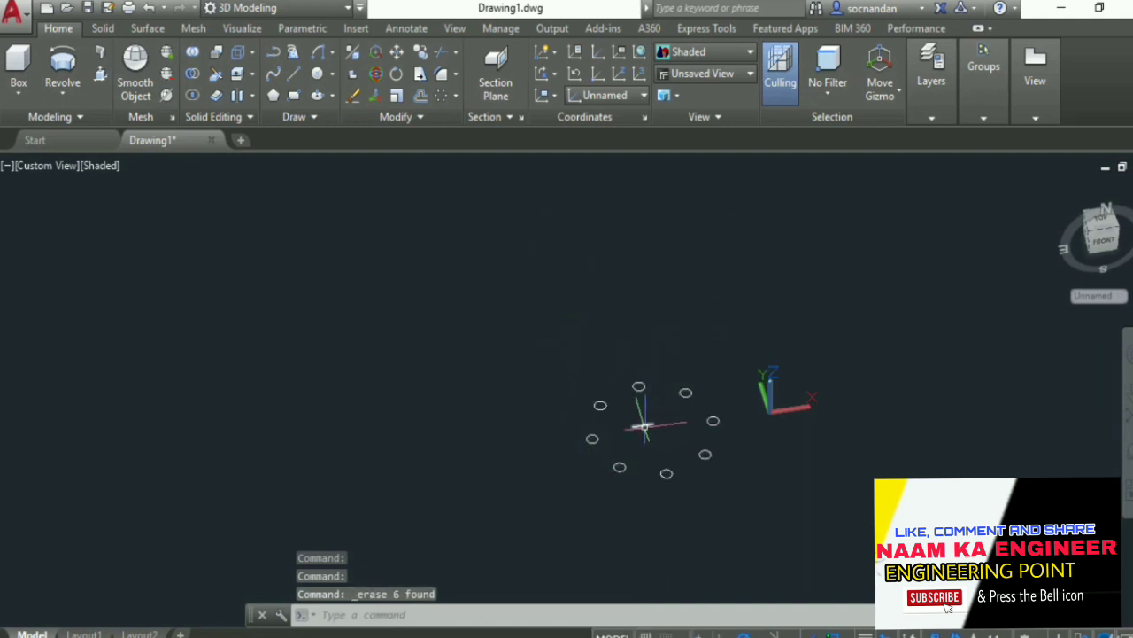
{"action": "left_click", "coordinate": [642, 425]}
{"action": "right_click", "coordinate": [531, 340]}
{"action": "left_click", "coordinate": [547, 325]}
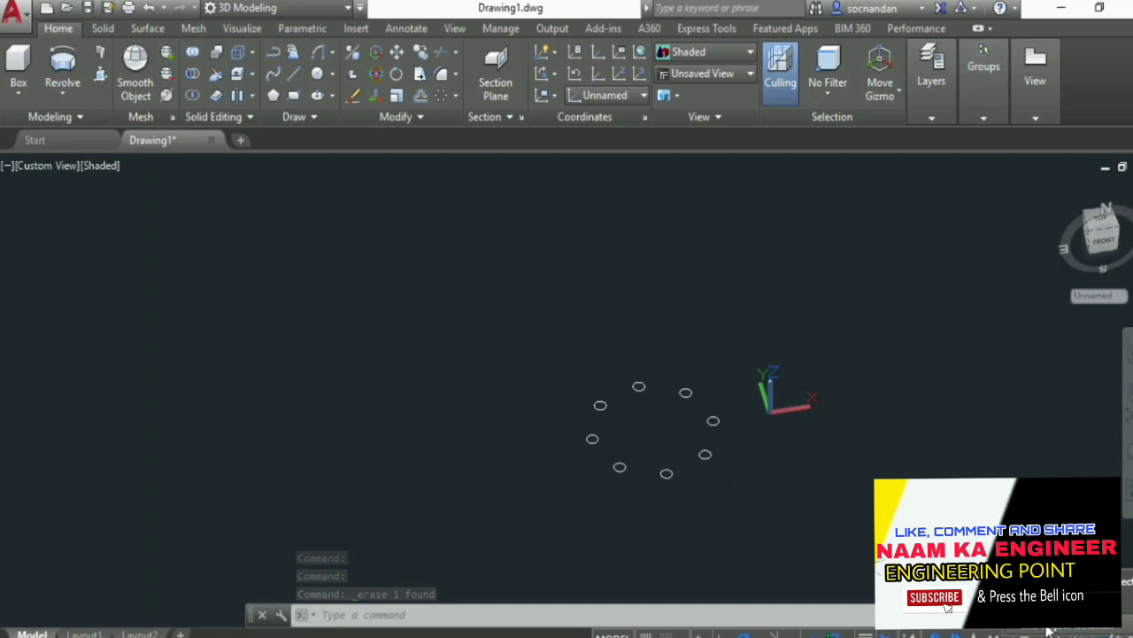
- Bring the hidden united solid back on display and view the eight circles beneath its base flange
{"action": "left_click", "coordinate": [1048, 632]}
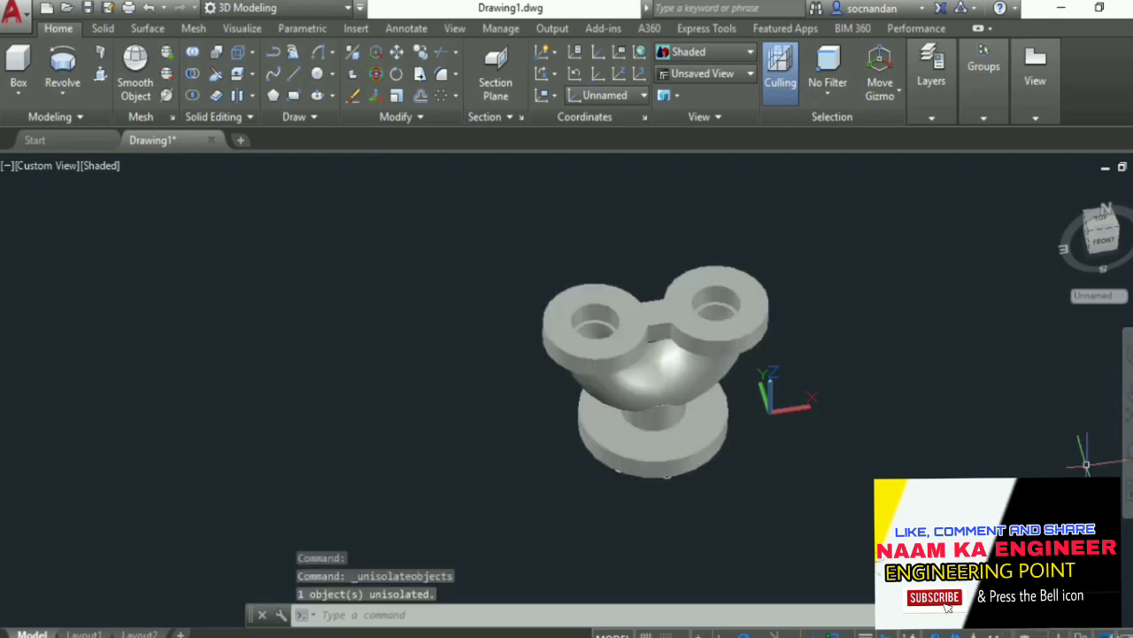
{"action": "left_click", "coordinate": [1127, 457]}
{"action": "left_click_drag", "start_coordinate": [744, 467], "coordinate": [607, 342]}
{"action": "right_click", "coordinate": [834, 272]}
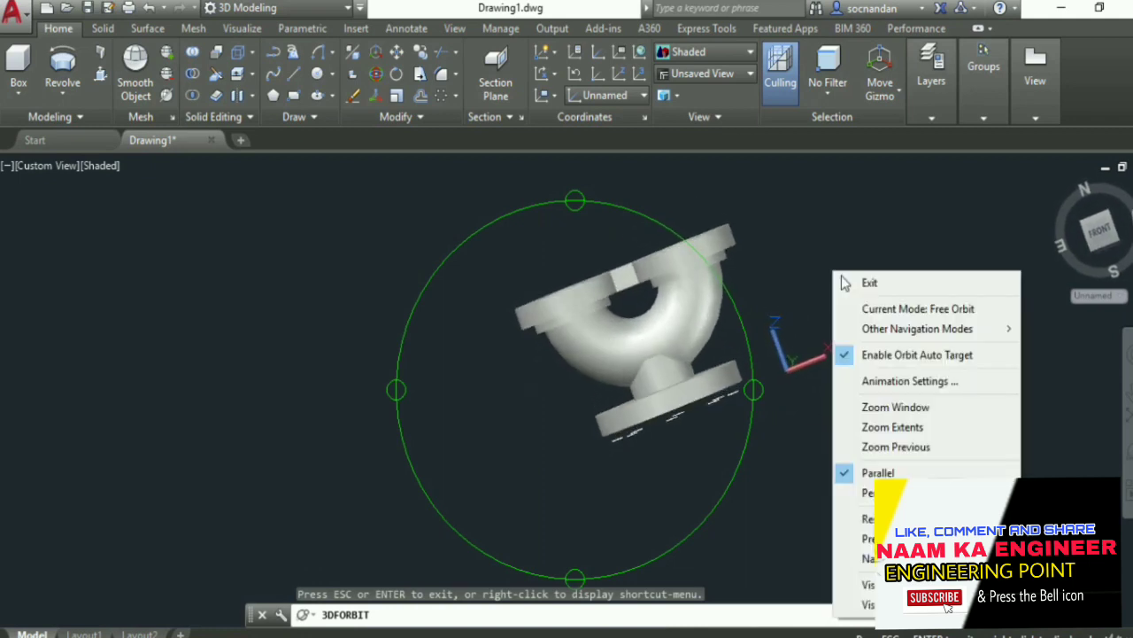
{"action": "left_click", "coordinate": [869, 282]}
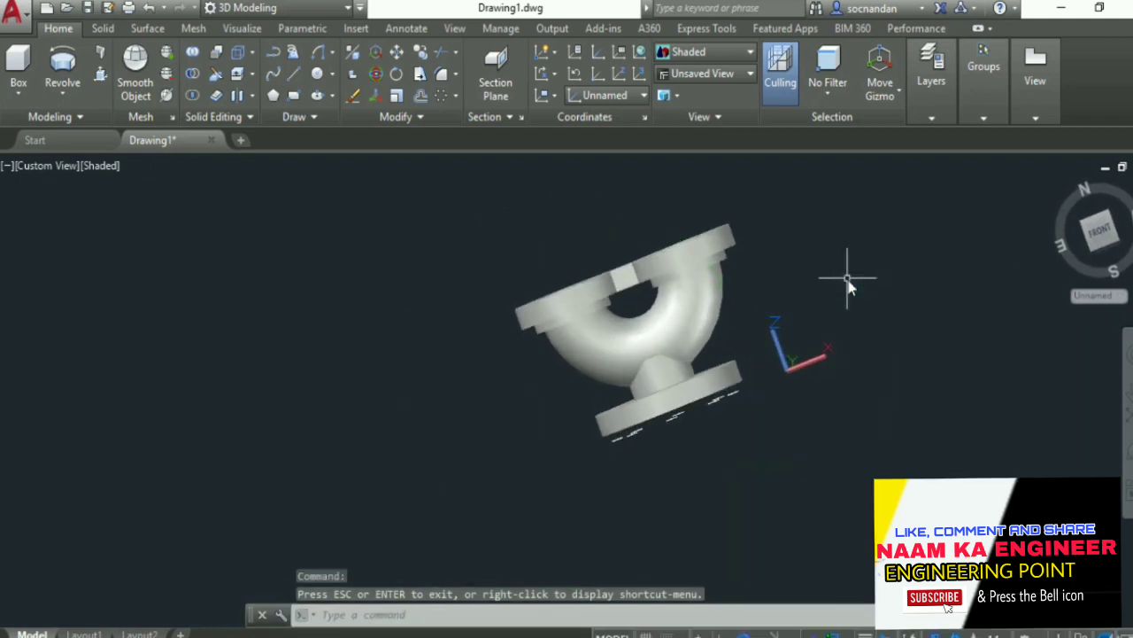
- Start an extrusion and select the first four small circles beneath the base flange as profiles
{"action": "left_click", "coordinate": [62, 91]}
{"action": "left_click", "coordinate": [88, 131]}
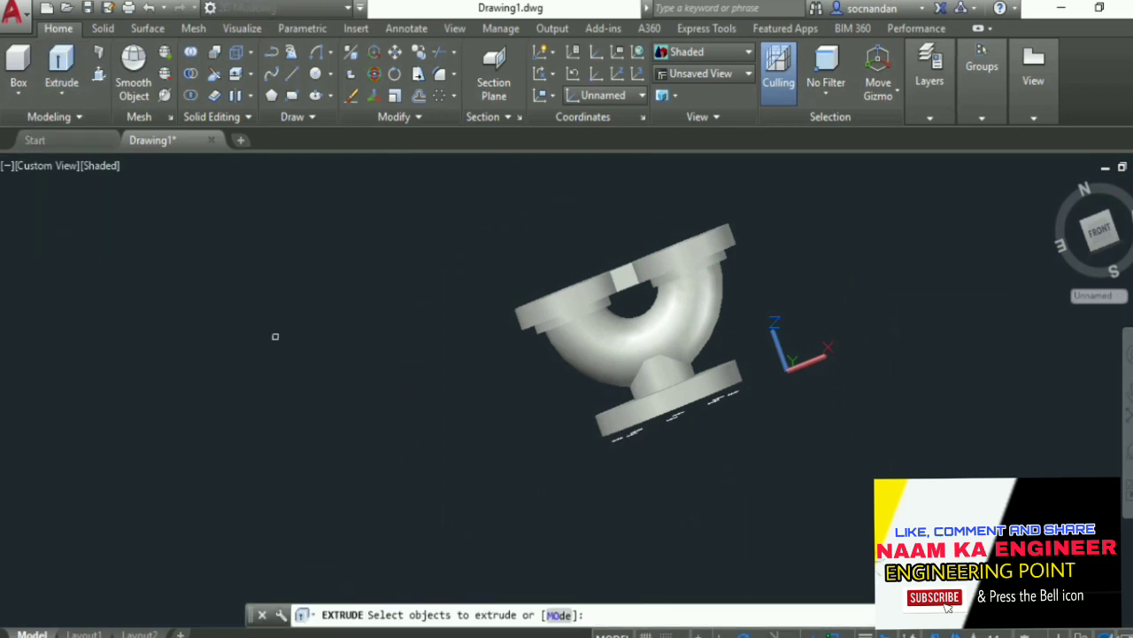
{"action": "left_click", "coordinate": [617, 439]}
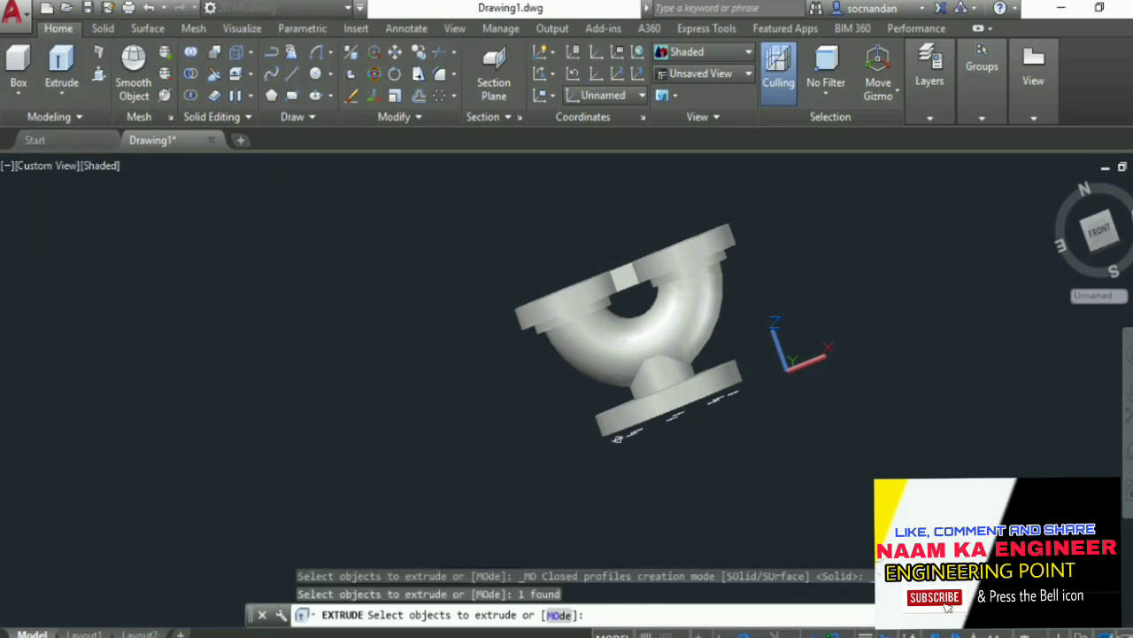
{"action": "left_click", "coordinate": [669, 423]}
{"action": "left_click", "coordinate": [687, 405]}
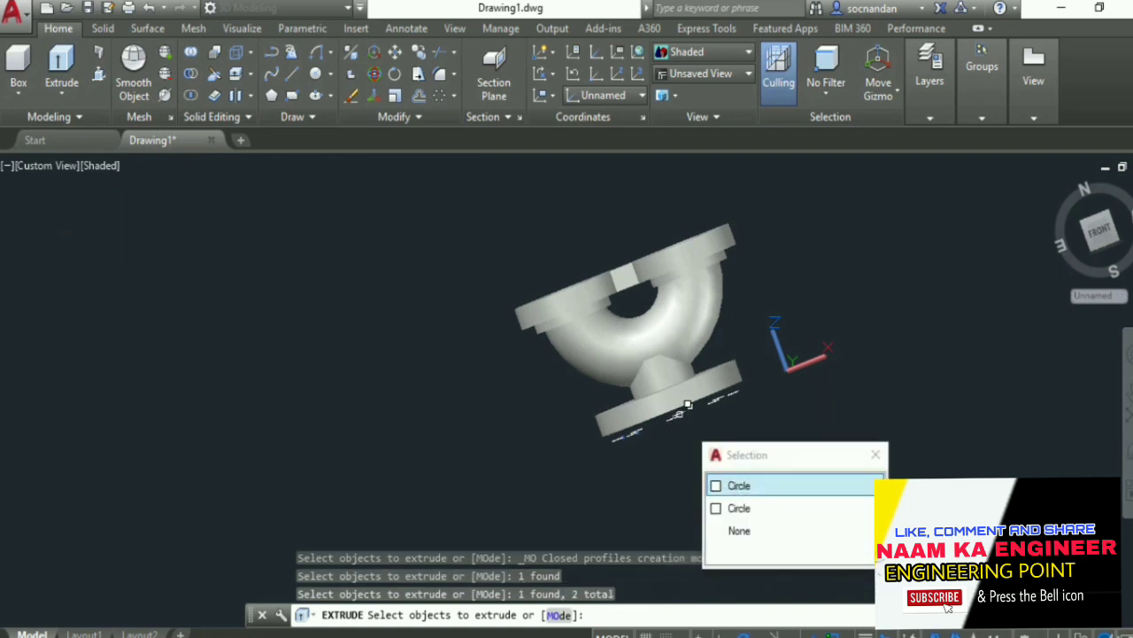
{"action": "left_click", "coordinate": [726, 390]}
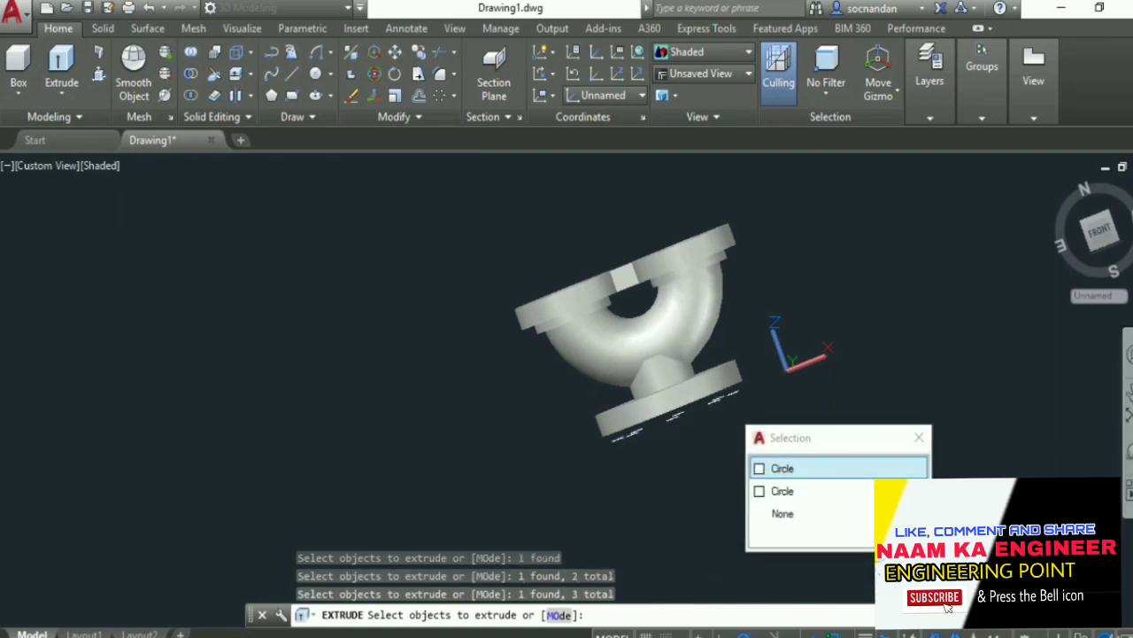
- Turn selection cycling off and add the remaining four circles to complete the extrusion's profile selection
{"action": "left_click", "coordinate": [1129, 453]}
{"action": "left_click_drag", "start_coordinate": [597, 435], "coordinate": [536, 385]}
{"action": "right_click", "coordinate": [826, 230]}
{"action": "left_click", "coordinate": [847, 243]}
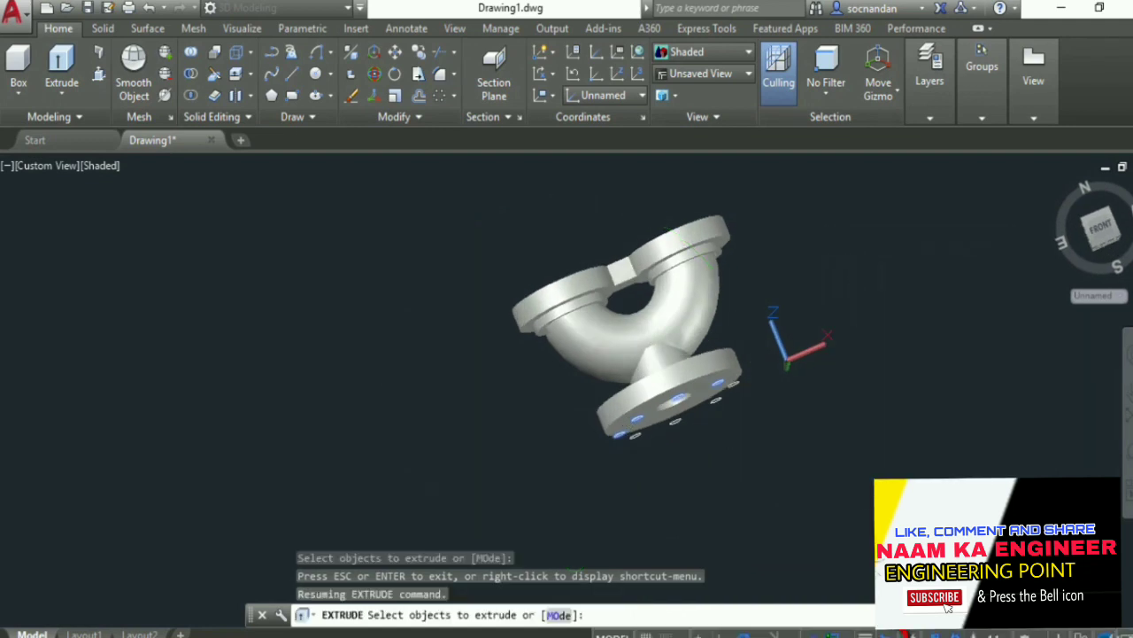
{"action": "key", "text": "ctrl+w"}
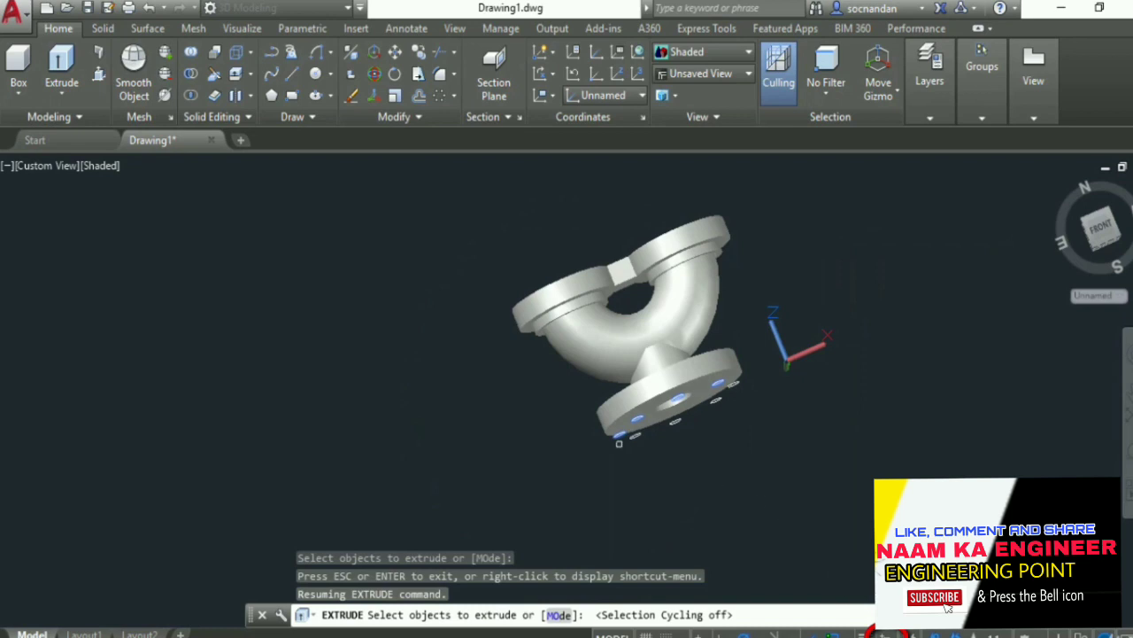
{"action": "left_click", "coordinate": [676, 422]}
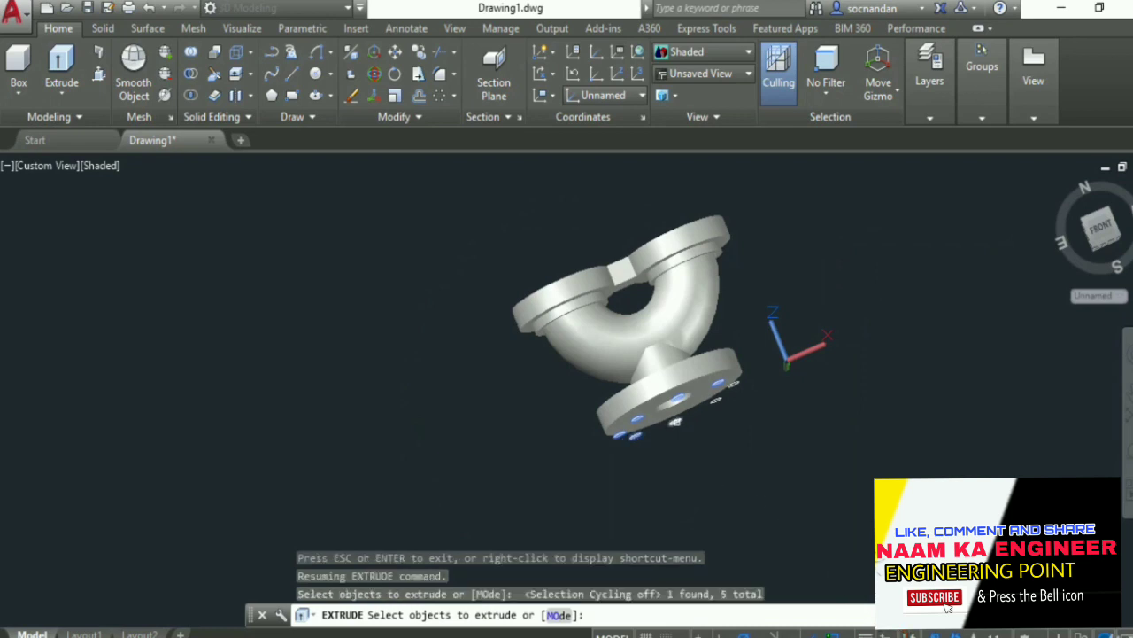
{"action": "left_click", "coordinate": [730, 396]}
{"action": "left_click", "coordinate": [719, 400]}
{"action": "left_click", "coordinate": [734, 386]}
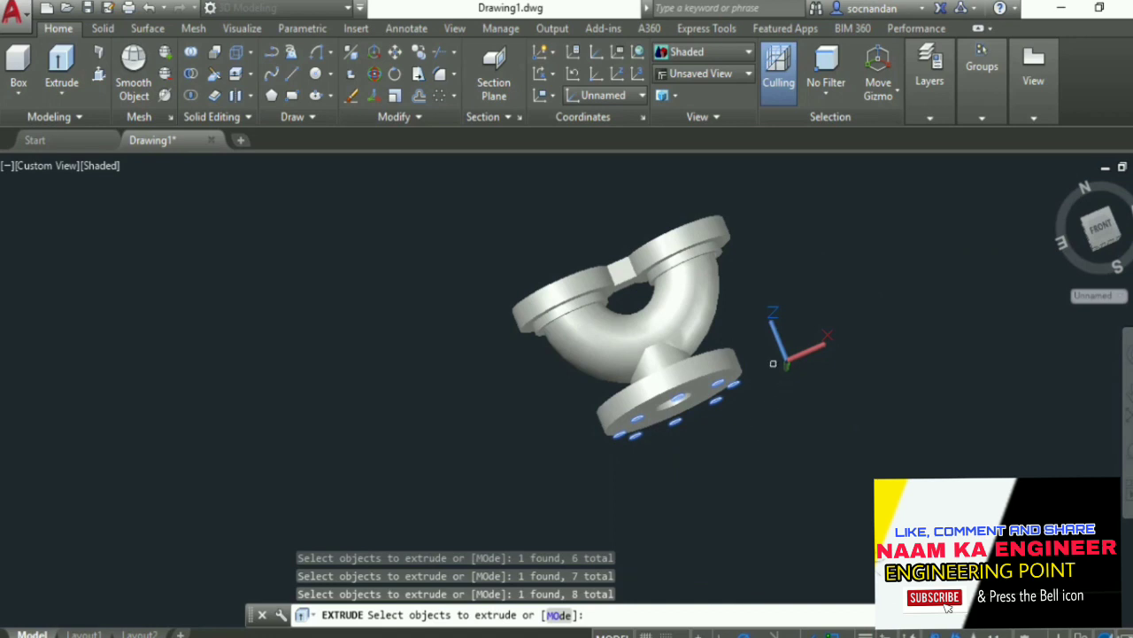
{"action": "right_click", "coordinate": [757, 311]}
{"action": "left_click", "coordinate": [797, 324]}
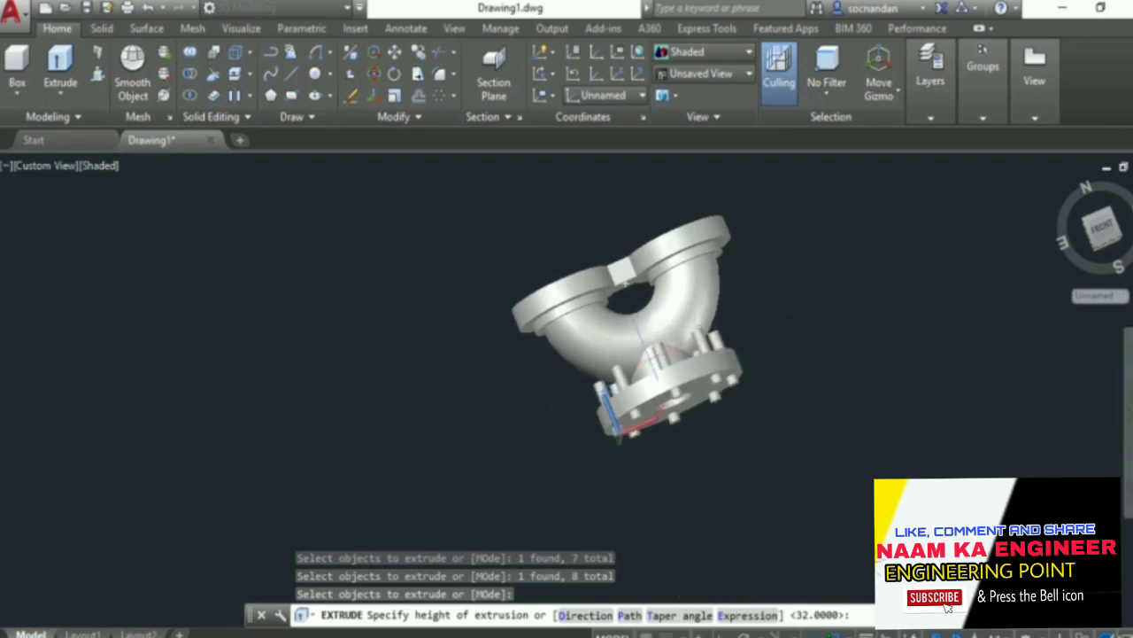
- Extrude the eight selected circles upward into cylinders that pass completely through the base flange
{"action": "left_click", "coordinate": [1126, 458]}
{"action": "left_click_drag", "start_coordinate": [594, 313], "coordinate": [646, 369]}
{"action": "right_click", "coordinate": [832, 276]}
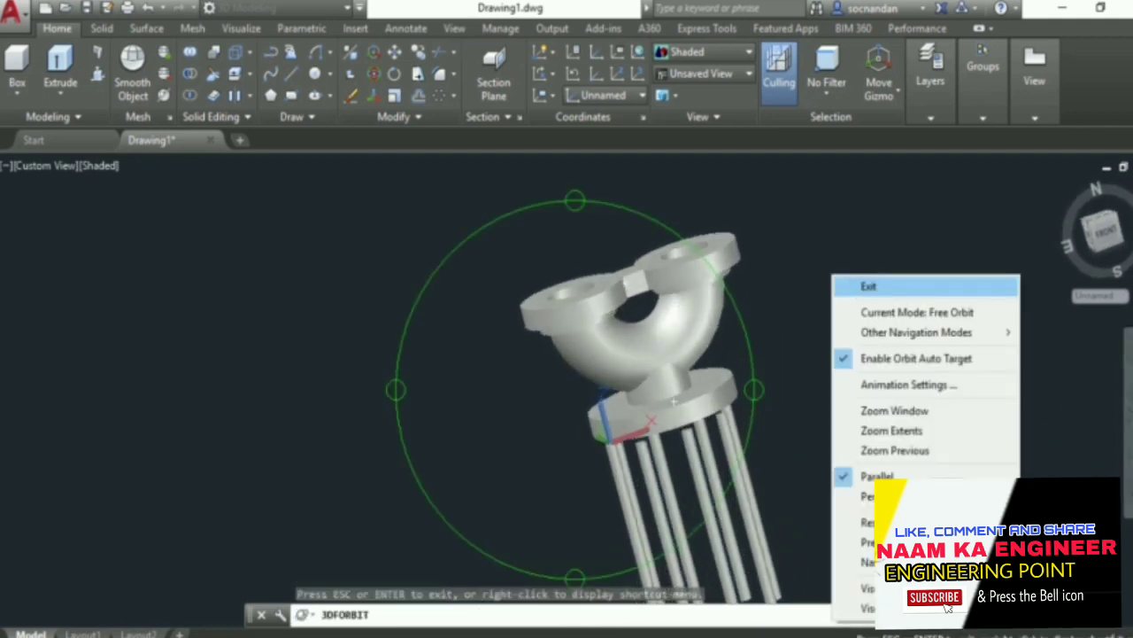
{"action": "left_click", "coordinate": [841, 286]}
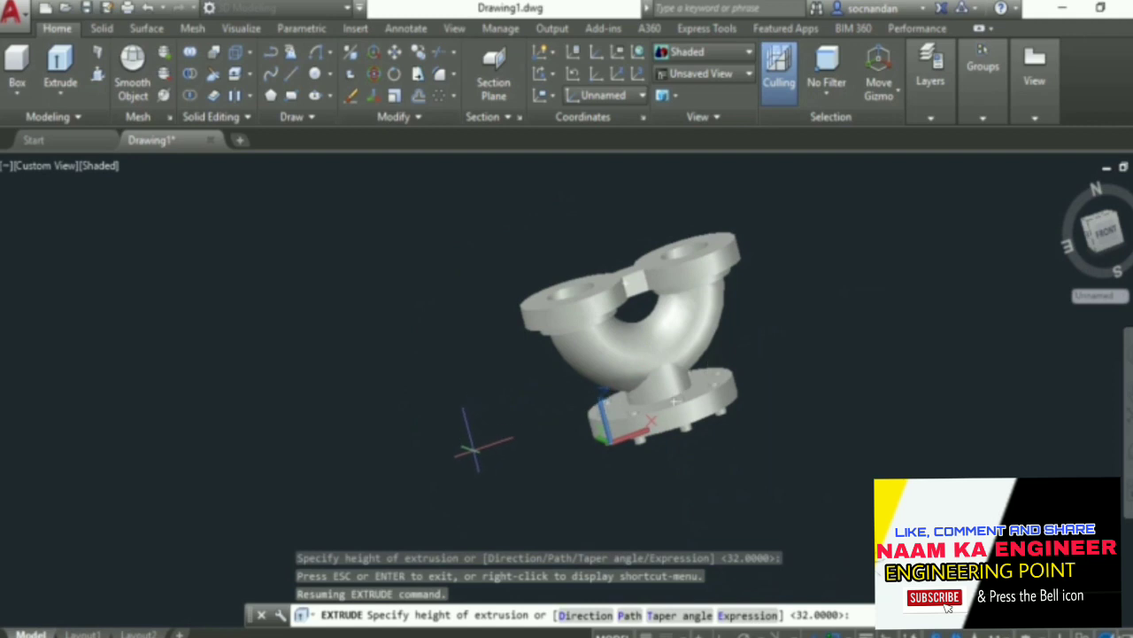
{"action": "key", "text": "Return"}
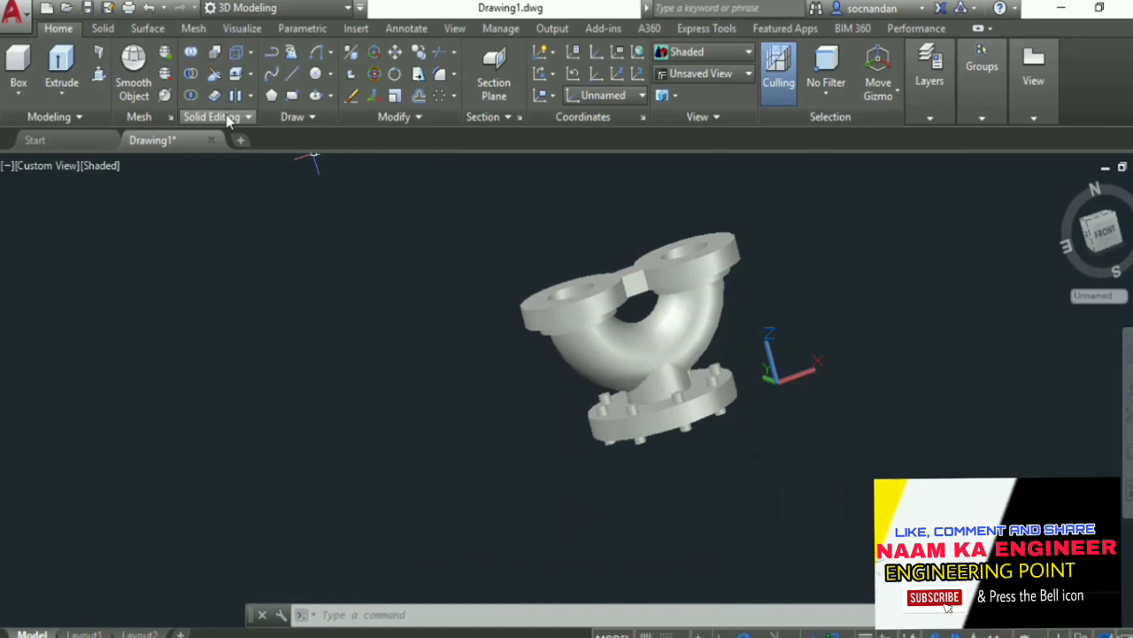
- Start subtracting from the united solid and select the six accessible bolt-hole cylinders on the base flange for removal
{"action": "left_click", "coordinate": [193, 76]}
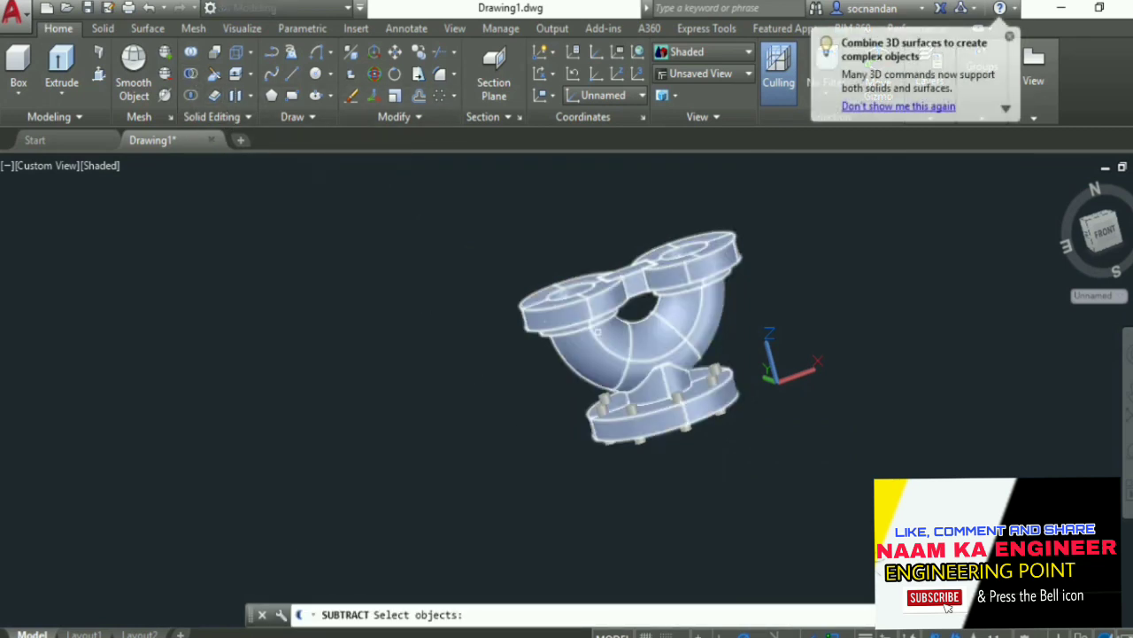
{"action": "left_click", "coordinate": [597, 331]}
{"action": "key", "text": "Return"}
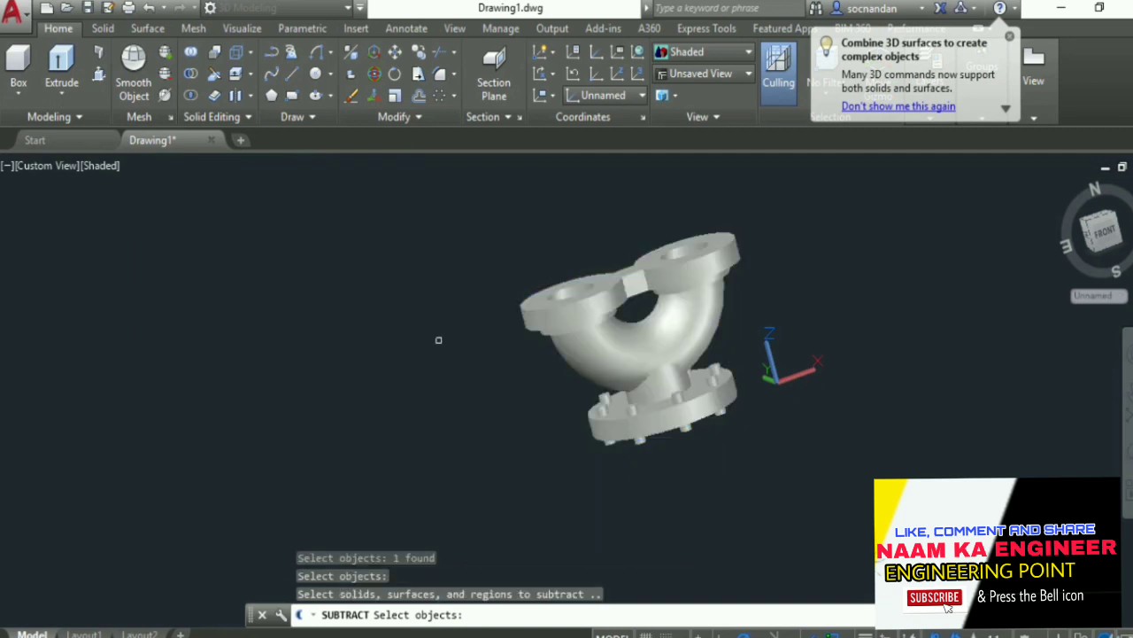
{"action": "left_click", "coordinate": [602, 402]}
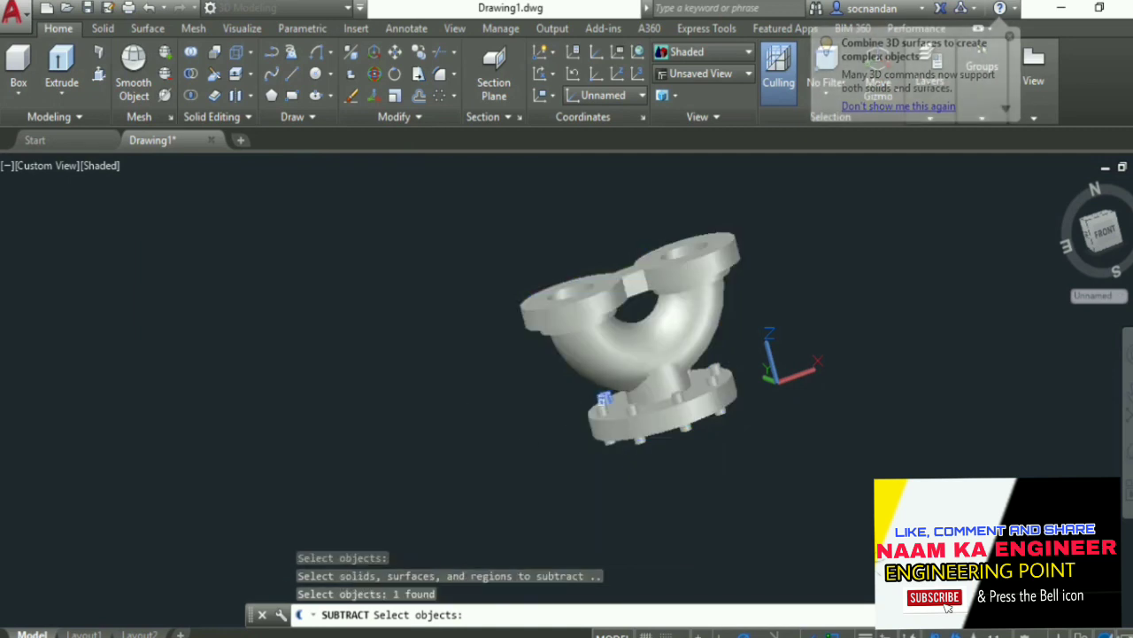
{"action": "left_click", "coordinate": [631, 408]}
{"action": "left_click", "coordinate": [631, 409]}
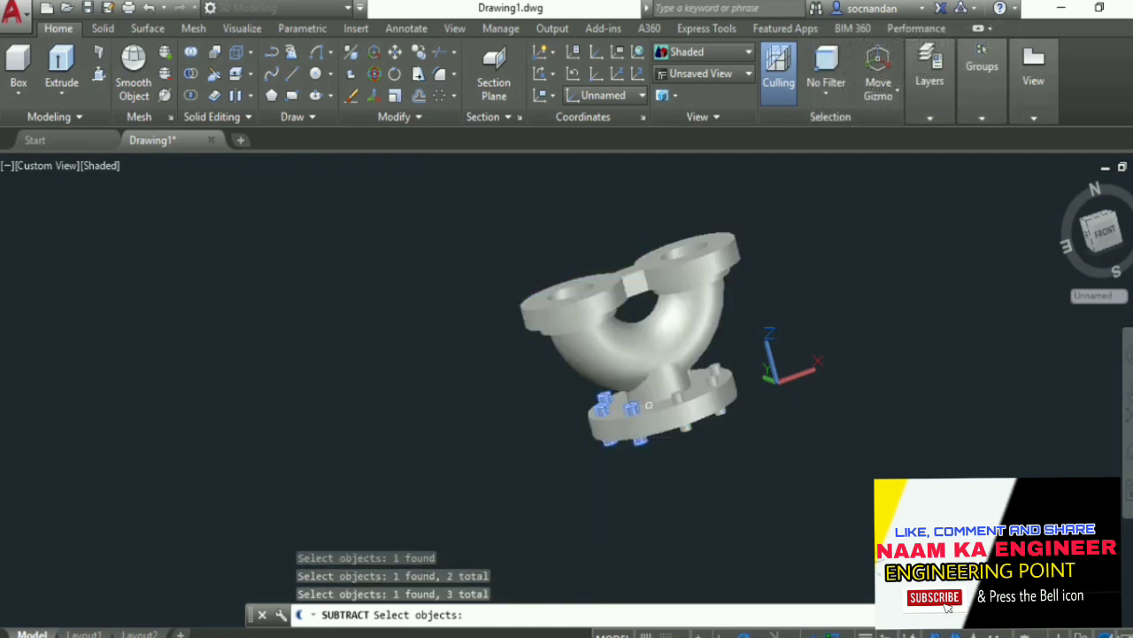
{"action": "left_click", "coordinate": [678, 397]}
{"action": "left_click", "coordinate": [713, 378]}
{"action": "left_click", "coordinate": [718, 368]}
- Add the two remaining cylinders behind the pipe and subtract all eight from the solid to cut the bolt holes
{"action": "left_click", "coordinate": [1127, 463]}
{"action": "left_click_drag", "start_coordinate": [708, 409], "coordinate": [368, 465]}
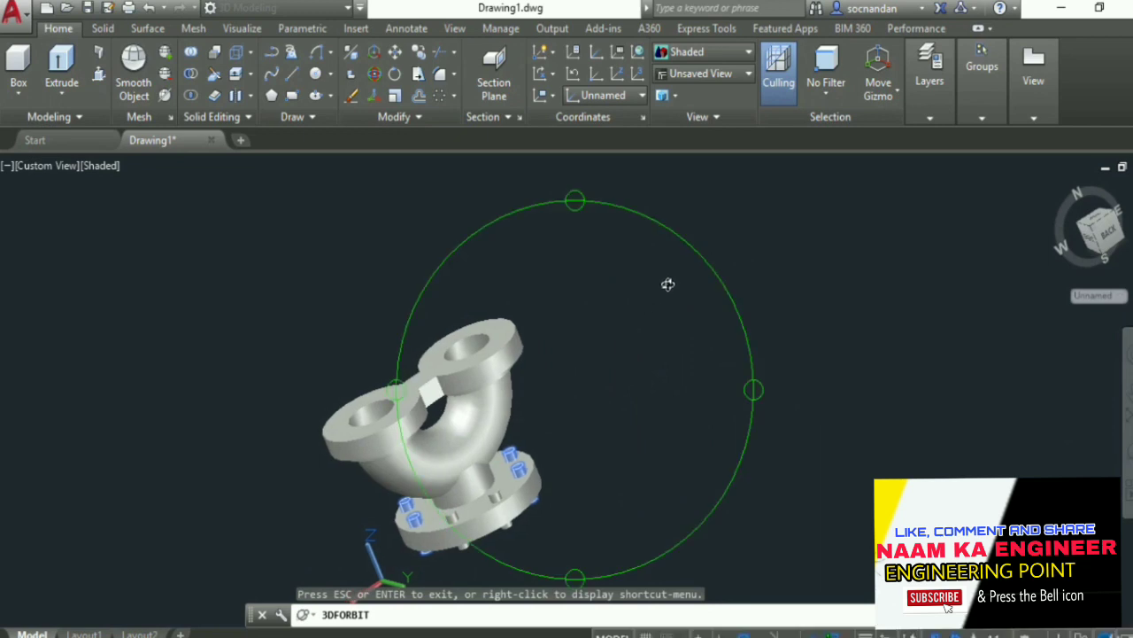
{"action": "right_click", "coordinate": [668, 283]}
{"action": "left_click", "coordinate": [714, 294]}
{"action": "left_click", "coordinate": [511, 465]}
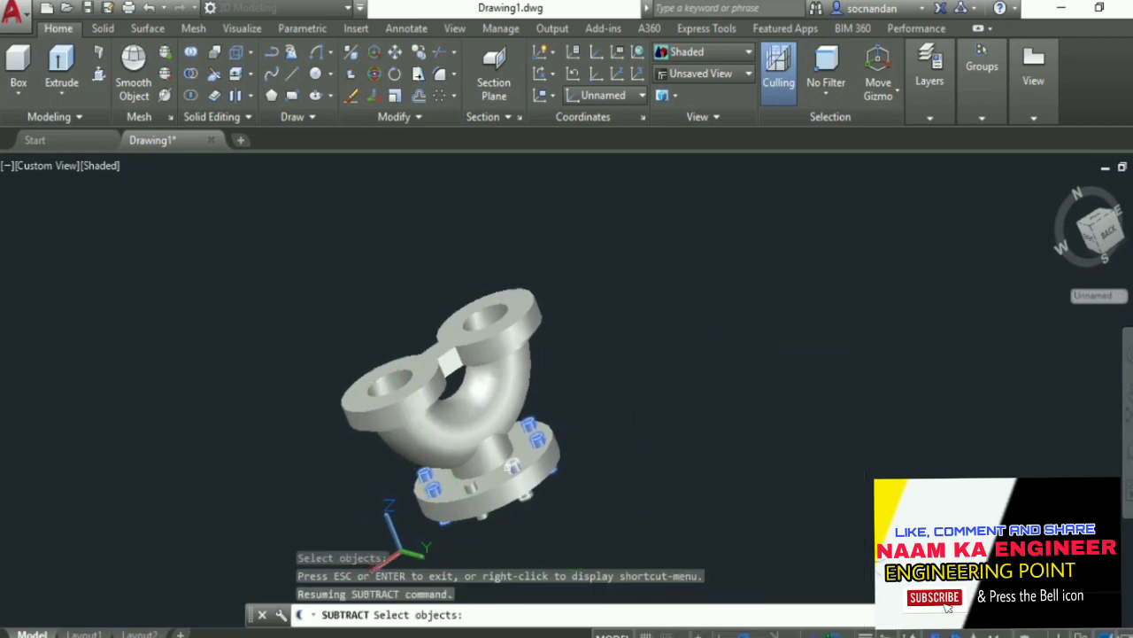
{"action": "left_click", "coordinate": [470, 483]}
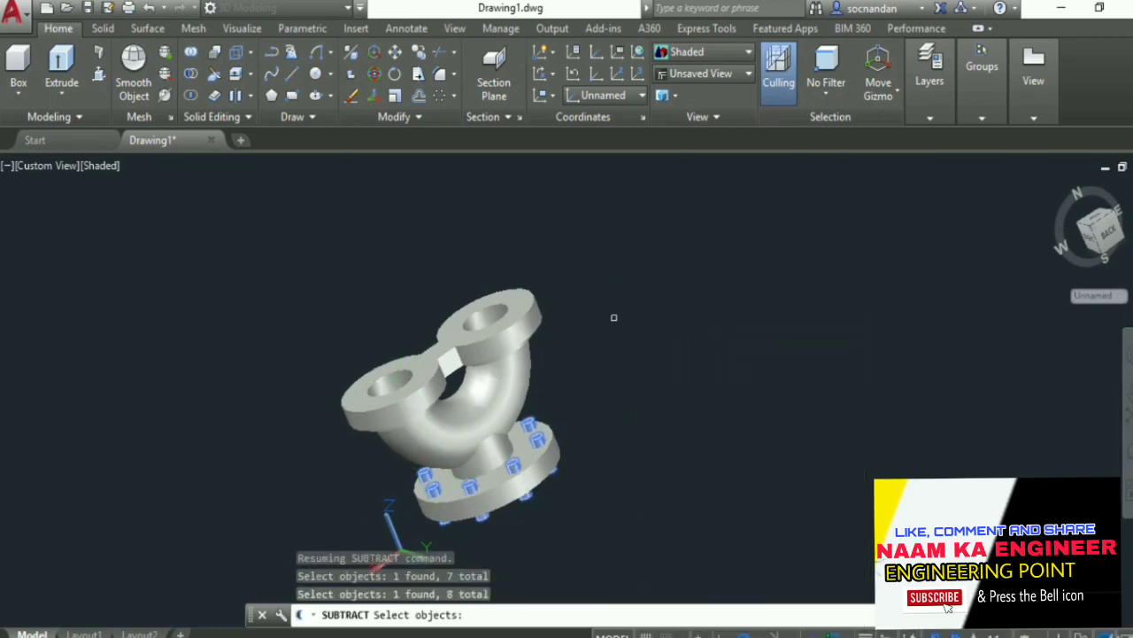
{"action": "key", "text": "Return"}
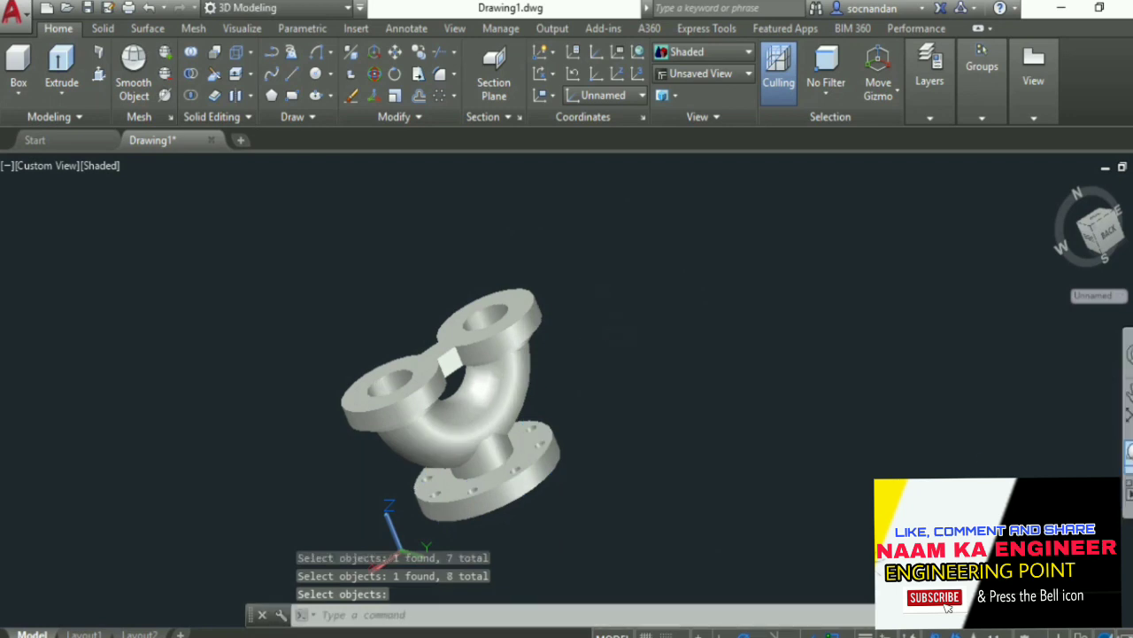
{"action": "left_click_drag", "start_coordinate": [564, 375], "coordinate": [597, 352]}
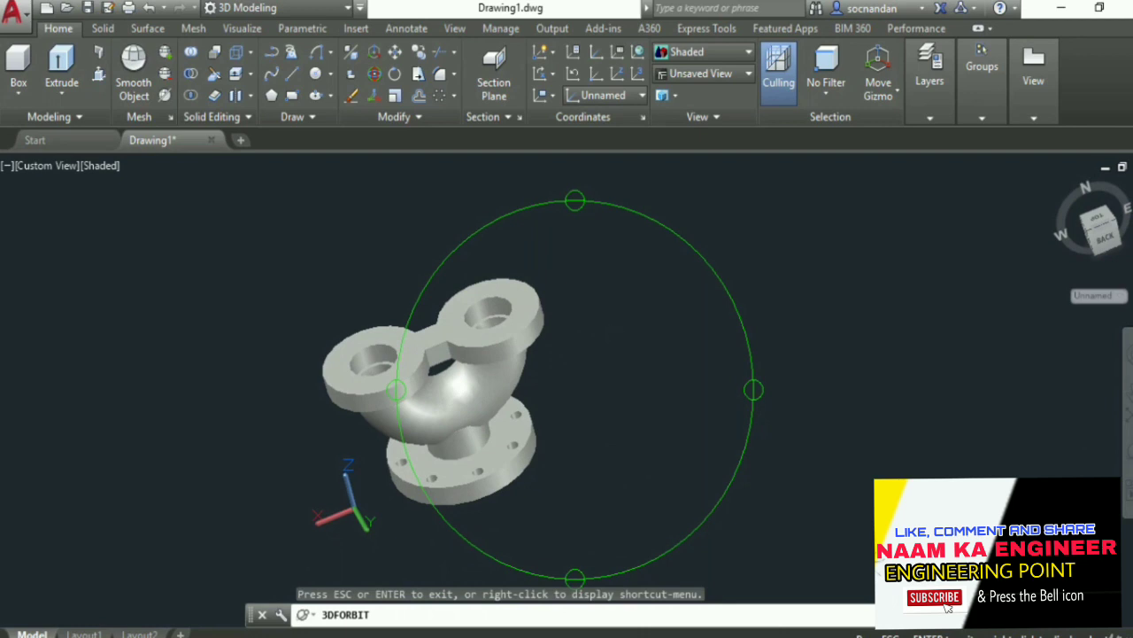
{"action": "middle_click_drag", "start_coordinate": [598, 353], "coordinate": [820, 314]}
{"action": "right_click", "coordinate": [803, 297]}
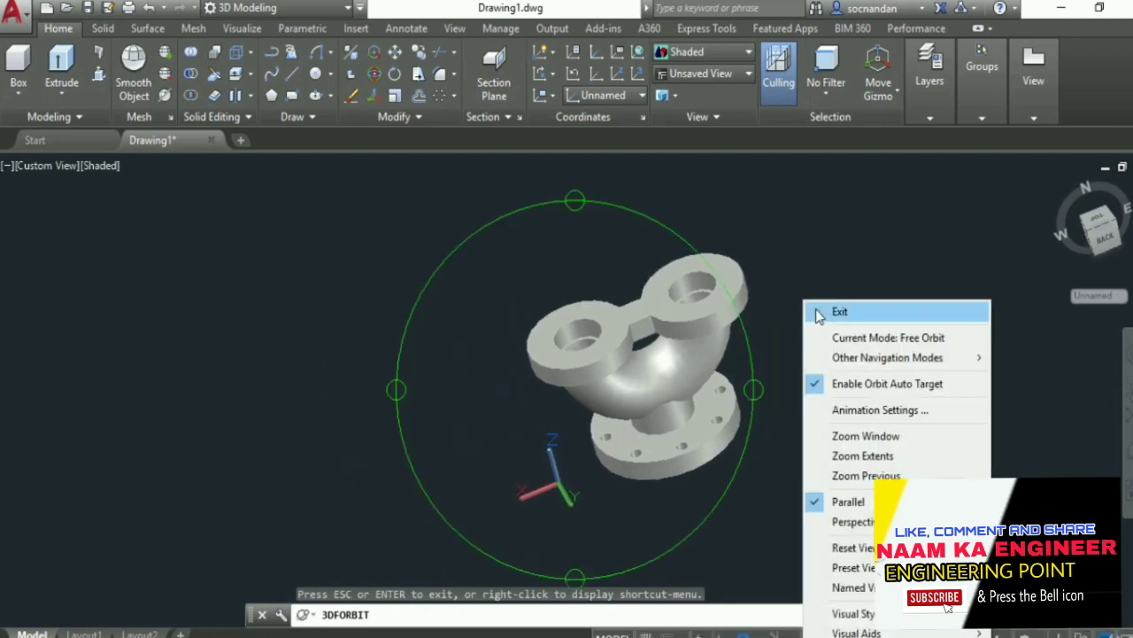
{"action": "left_click", "coordinate": [815, 309]}
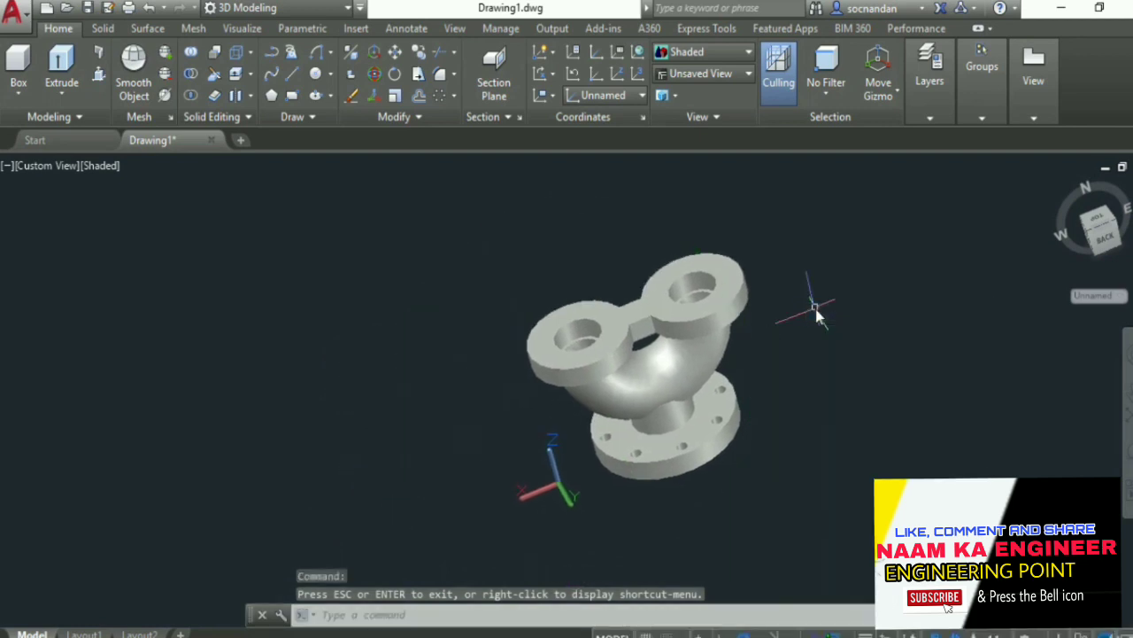